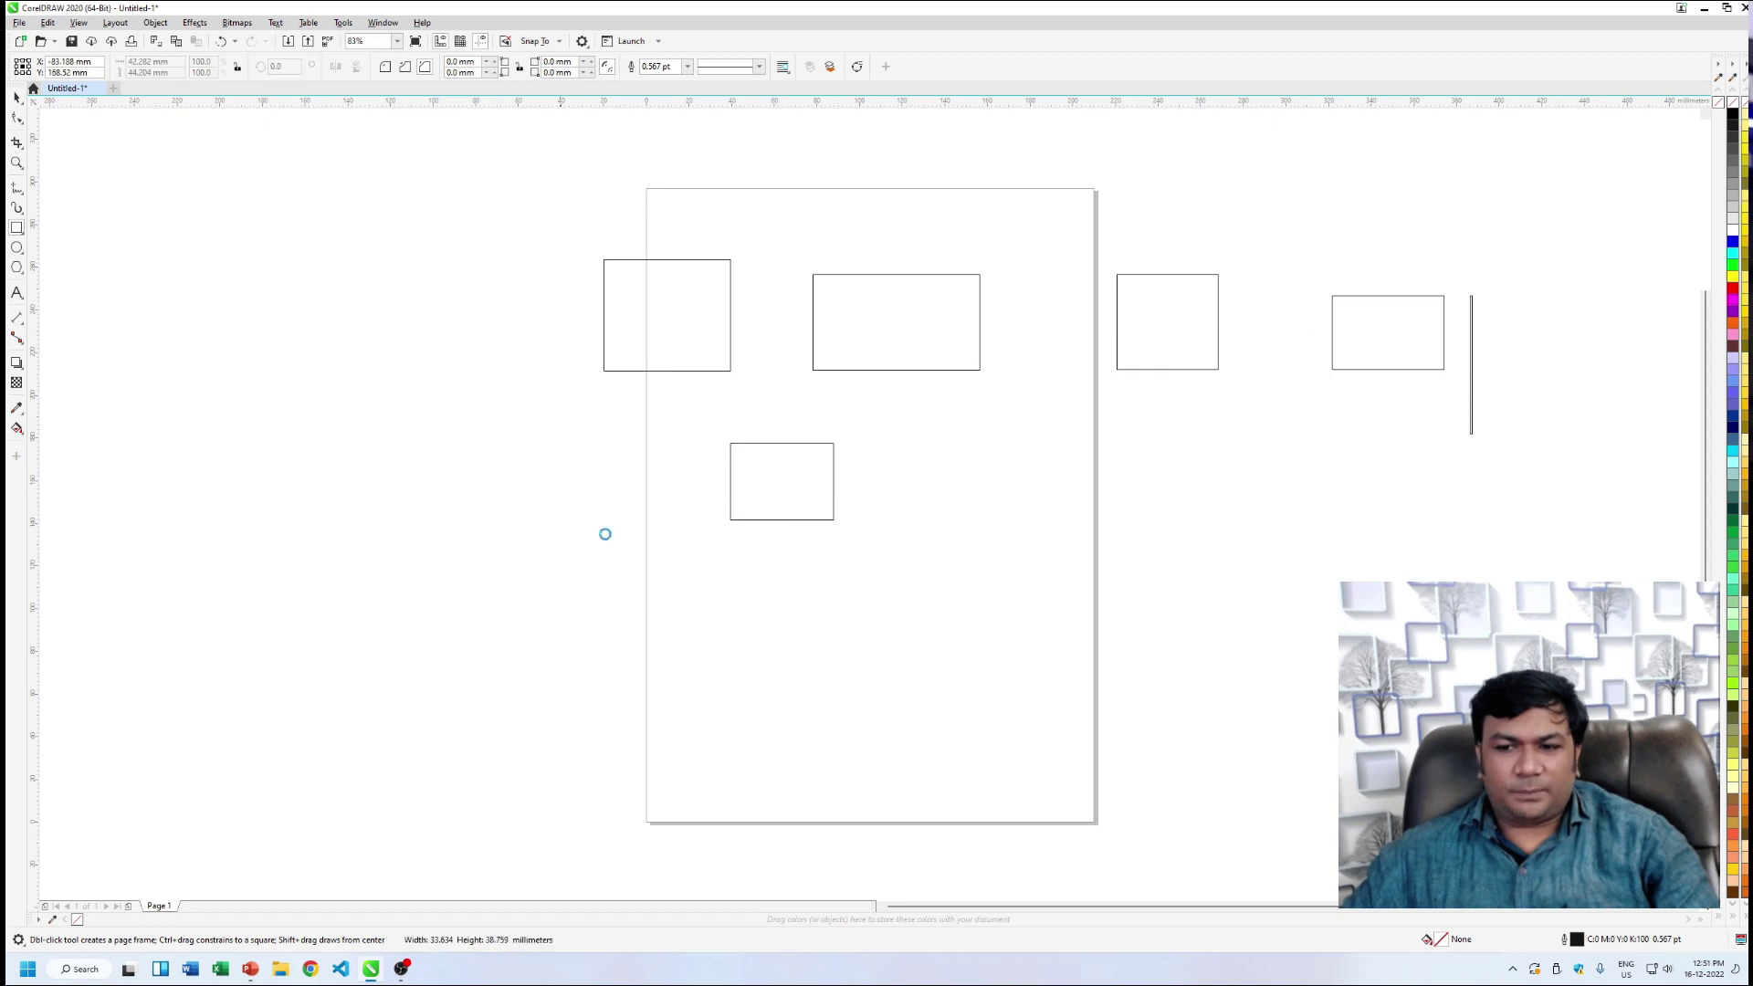
- Draw an ellipse about 124 mm wide and 94 mm high to the left of the page
{"action": "left_click", "coordinate": [16, 98]}
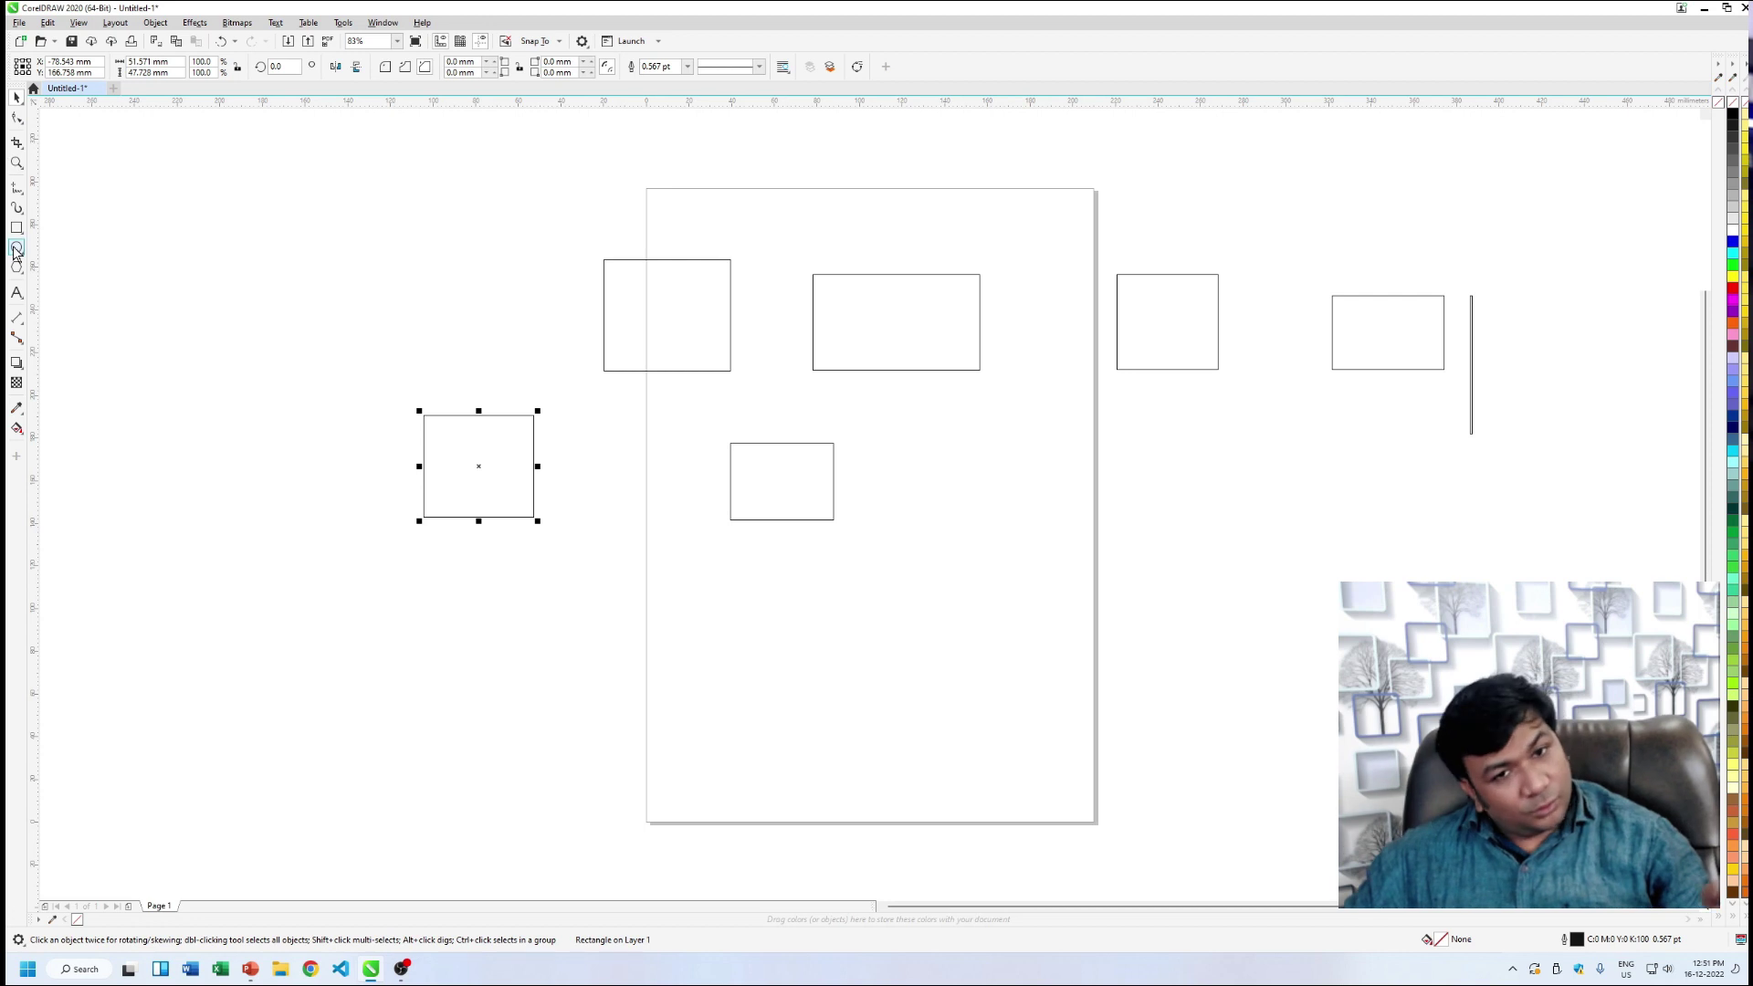
{"action": "key", "text": "F7"}
{"action": "left_click_drag", "start_coordinate": [270, 219], "coordinate": [543, 428]}
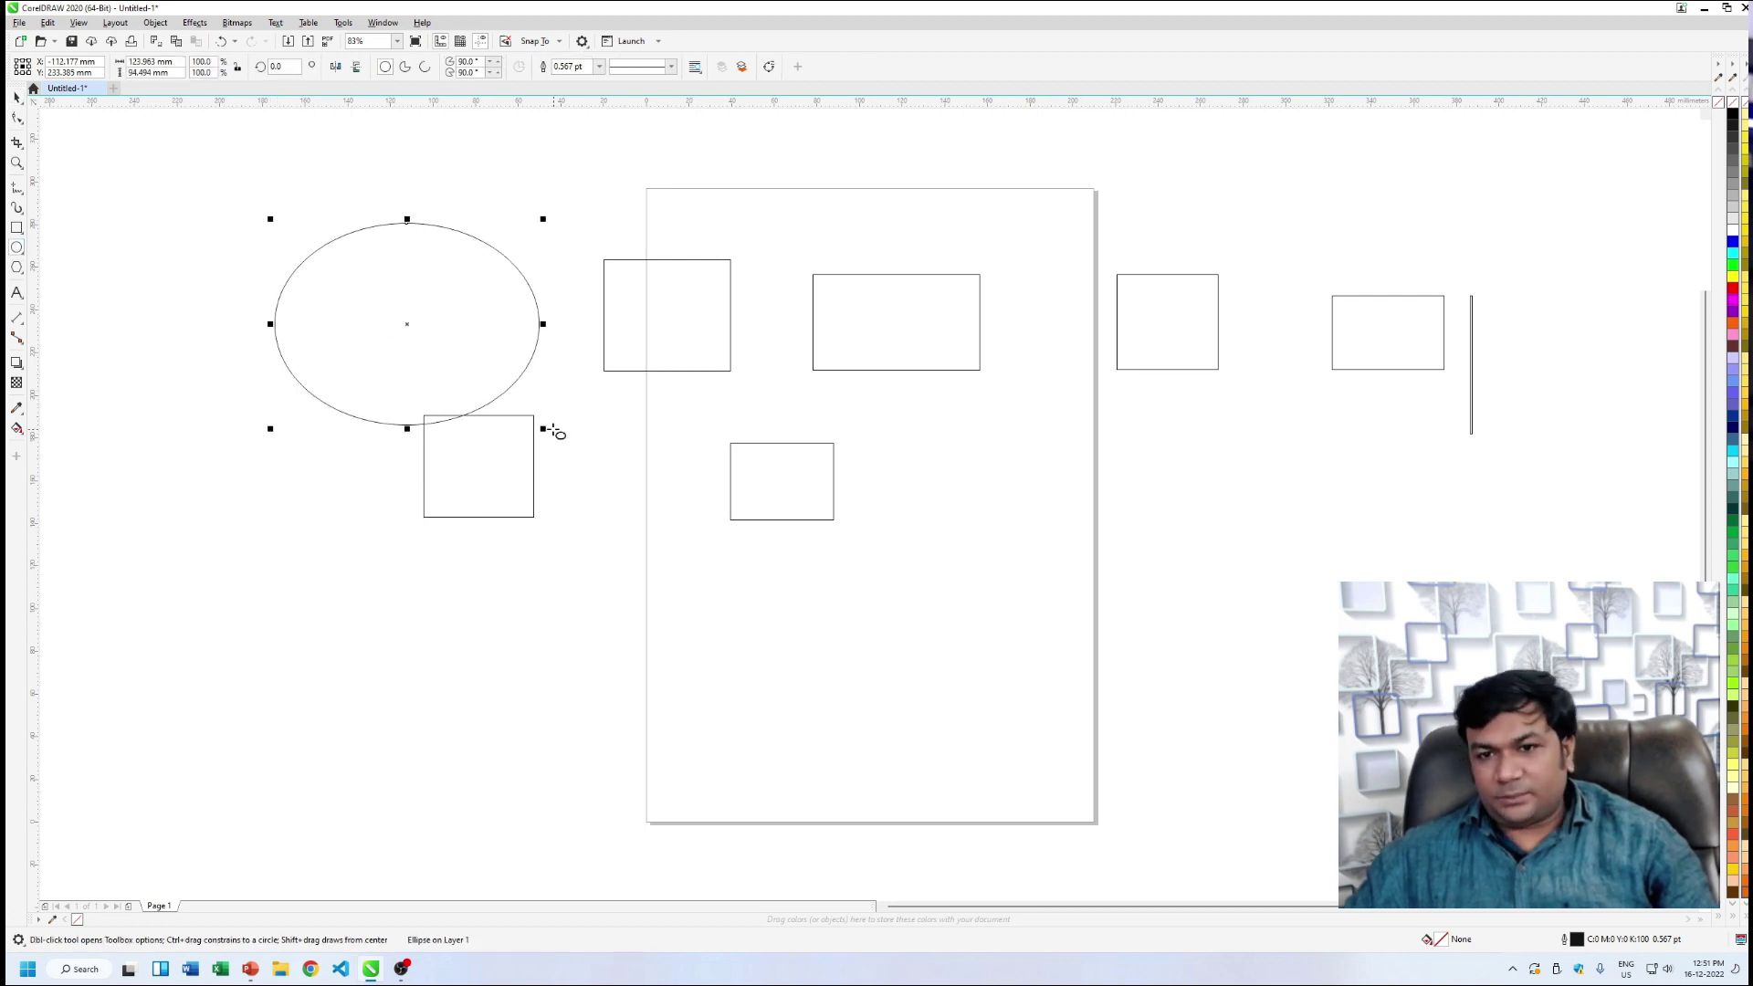
{"action": "left_click", "coordinate": [16, 98]}
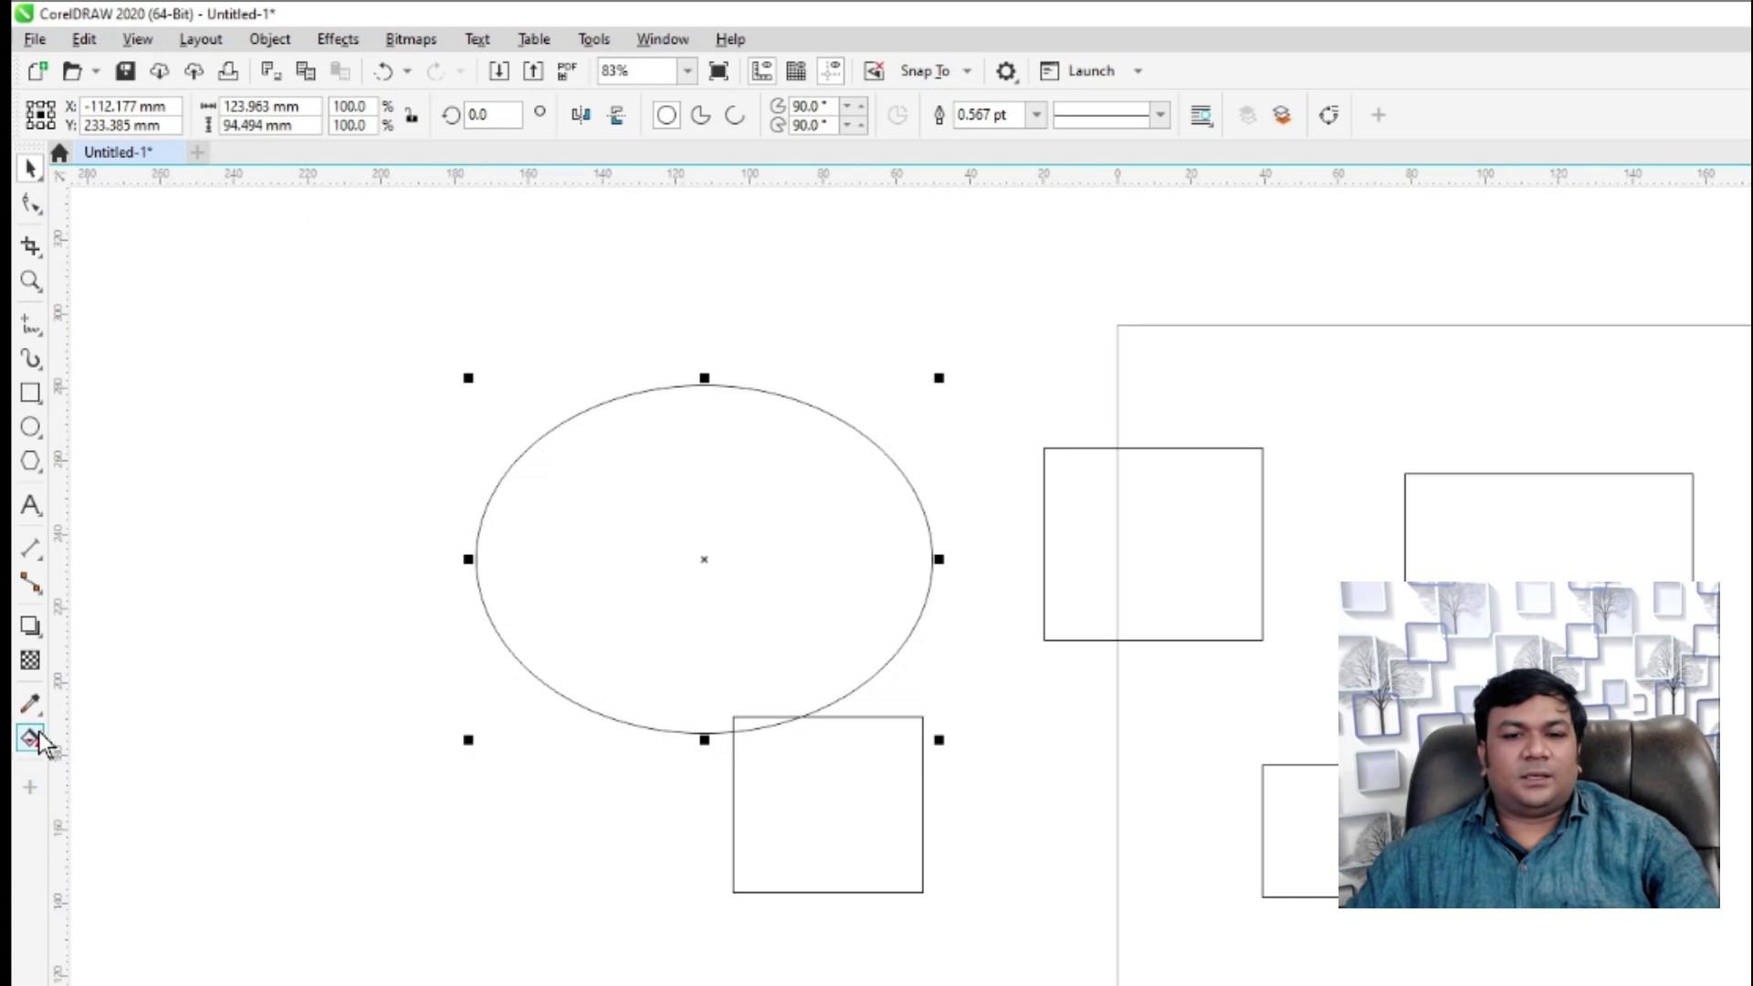
- Add the artistic text "sdfadfasdf" above and to the left of the ellipse
{"action": "left_click", "coordinate": [30, 505]}
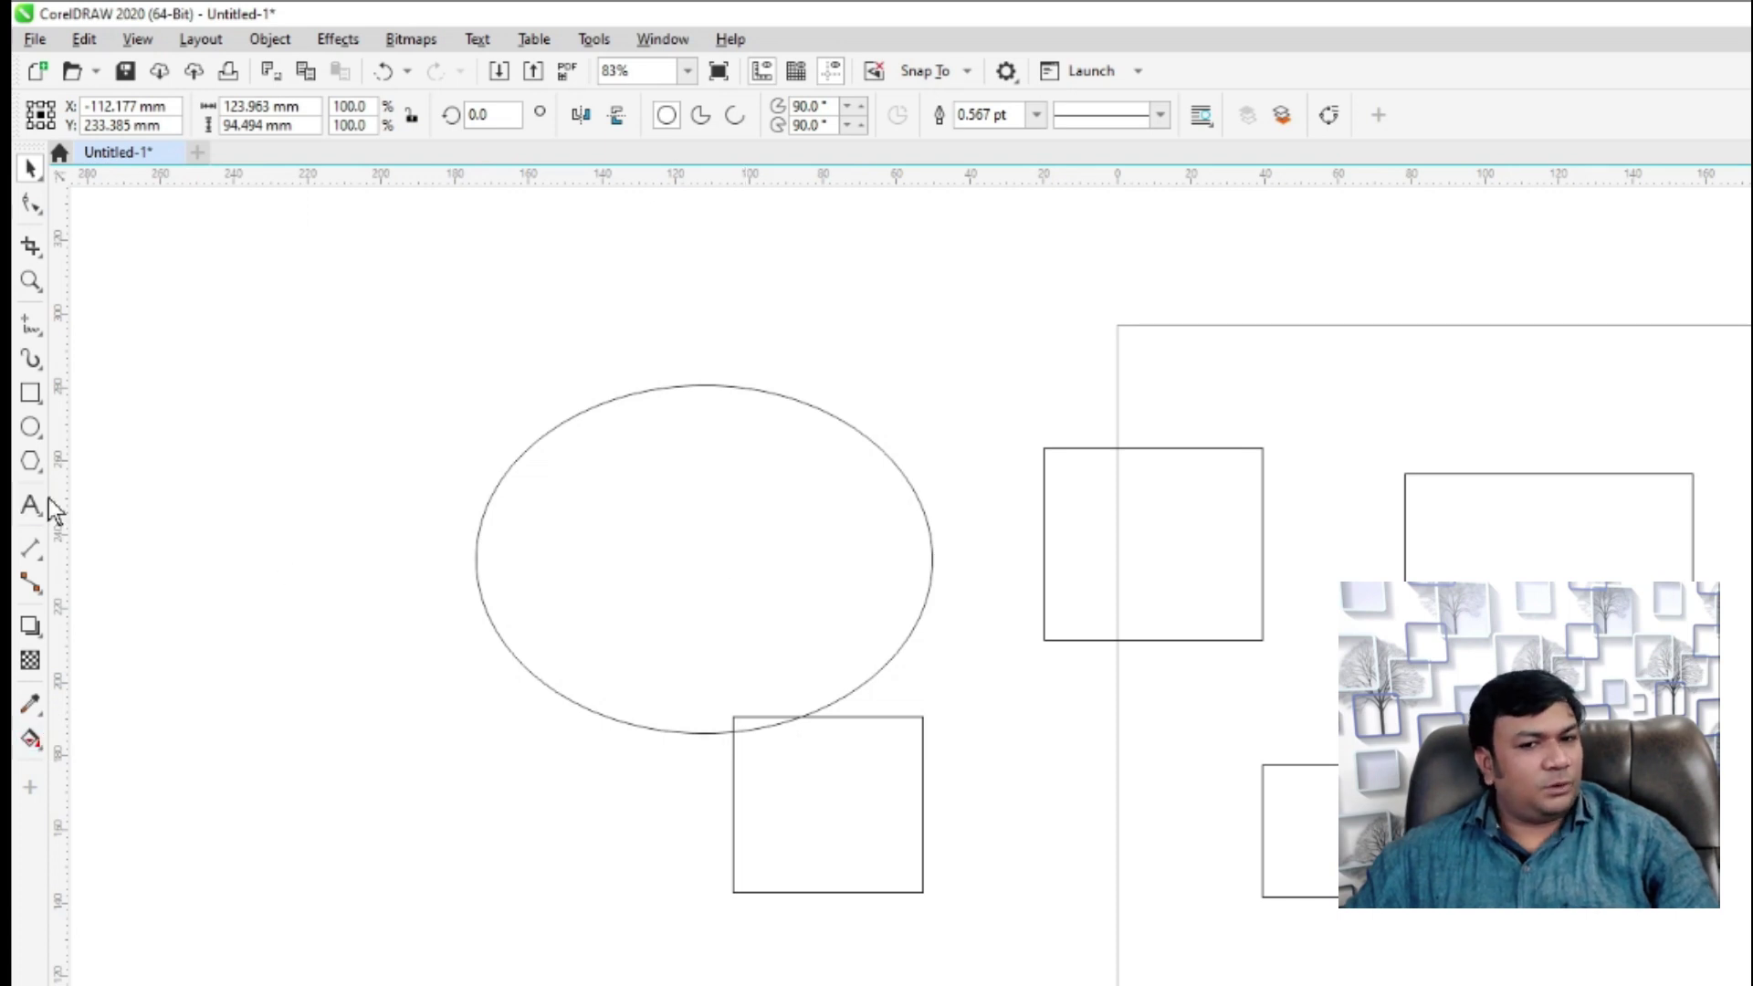
{"action": "left_click", "coordinate": [258, 376]}
{"action": "type", "text": "sdfadfasdf"}
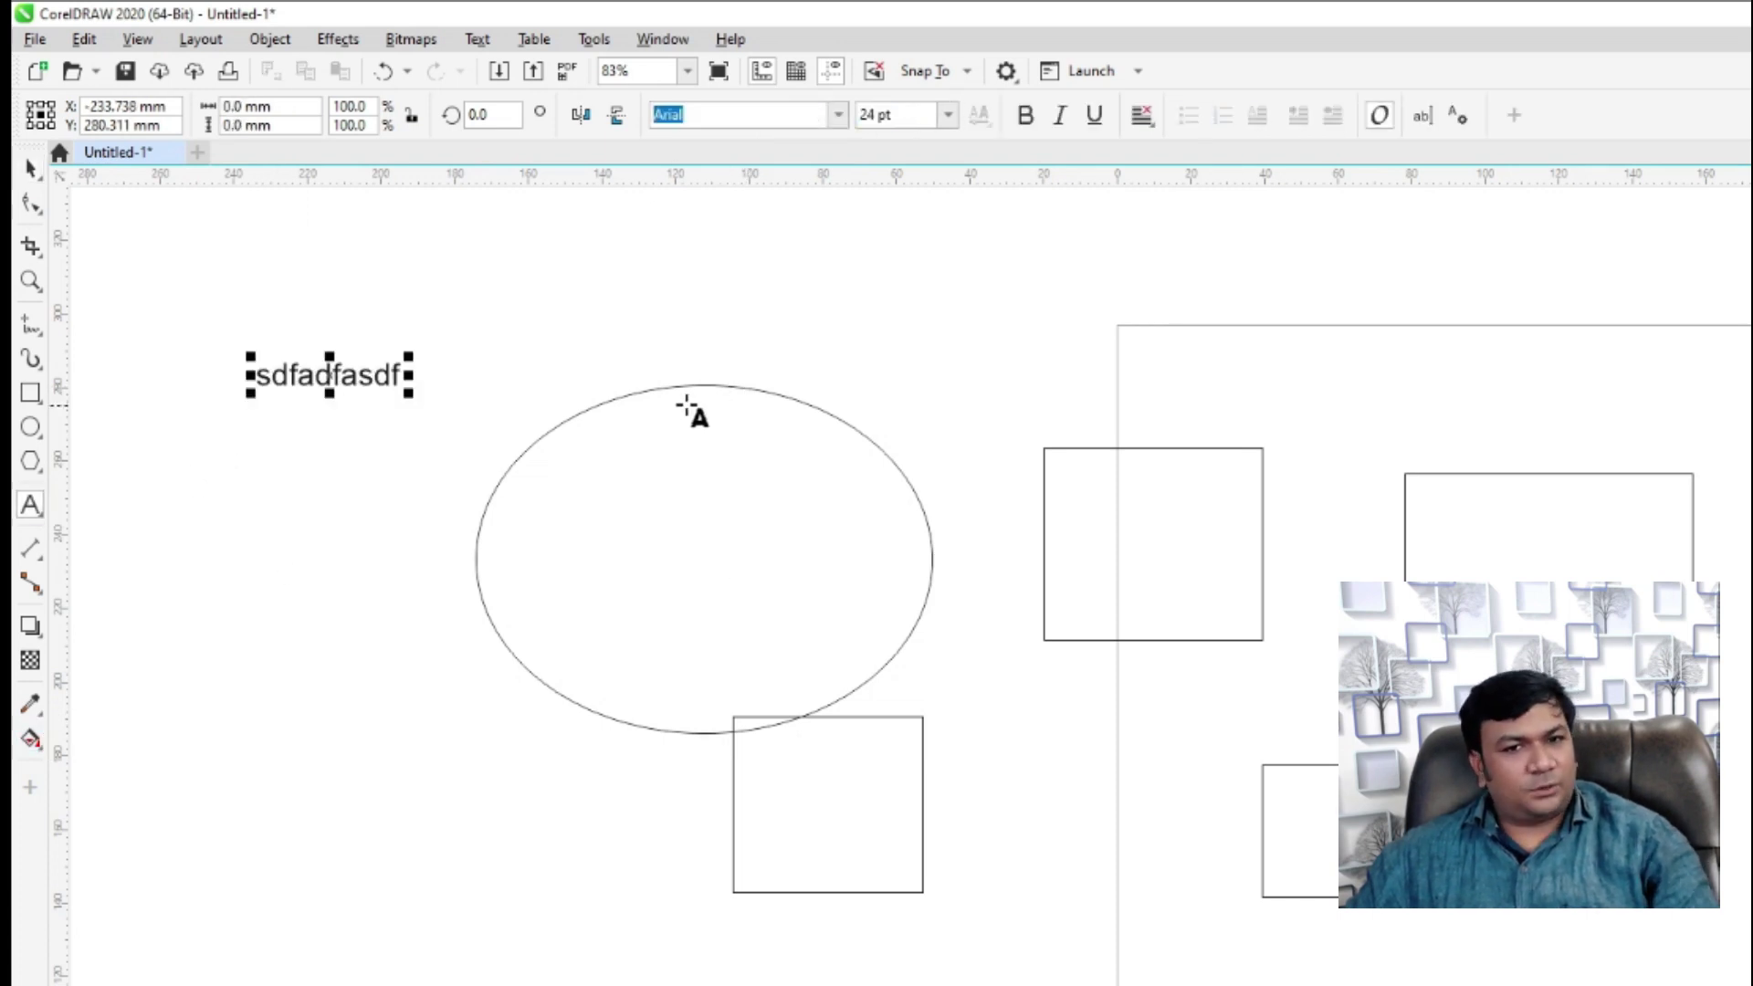
{"action": "left_click", "coordinate": [30, 169]}
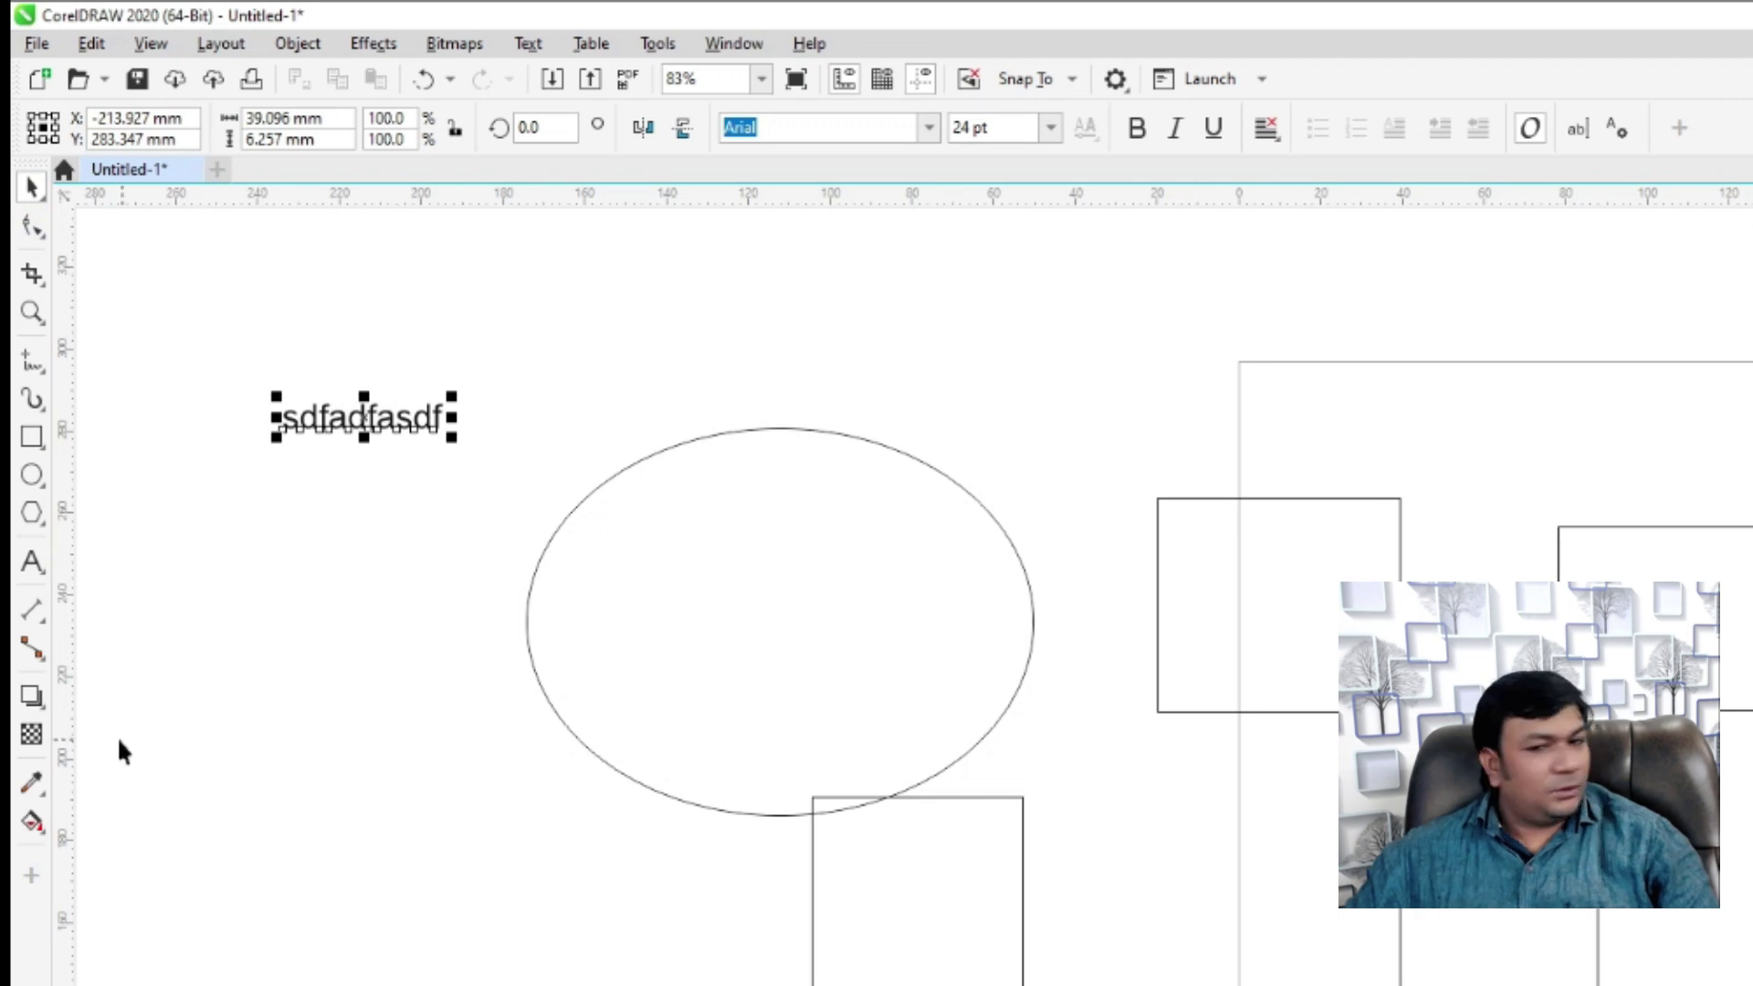
- Draw a 20-sided polygon about 103 mm wide and 84 mm high across the page's right edge
{"action": "left_click", "coordinate": [38, 517]}
{"action": "left_click", "coordinate": [87, 525]}
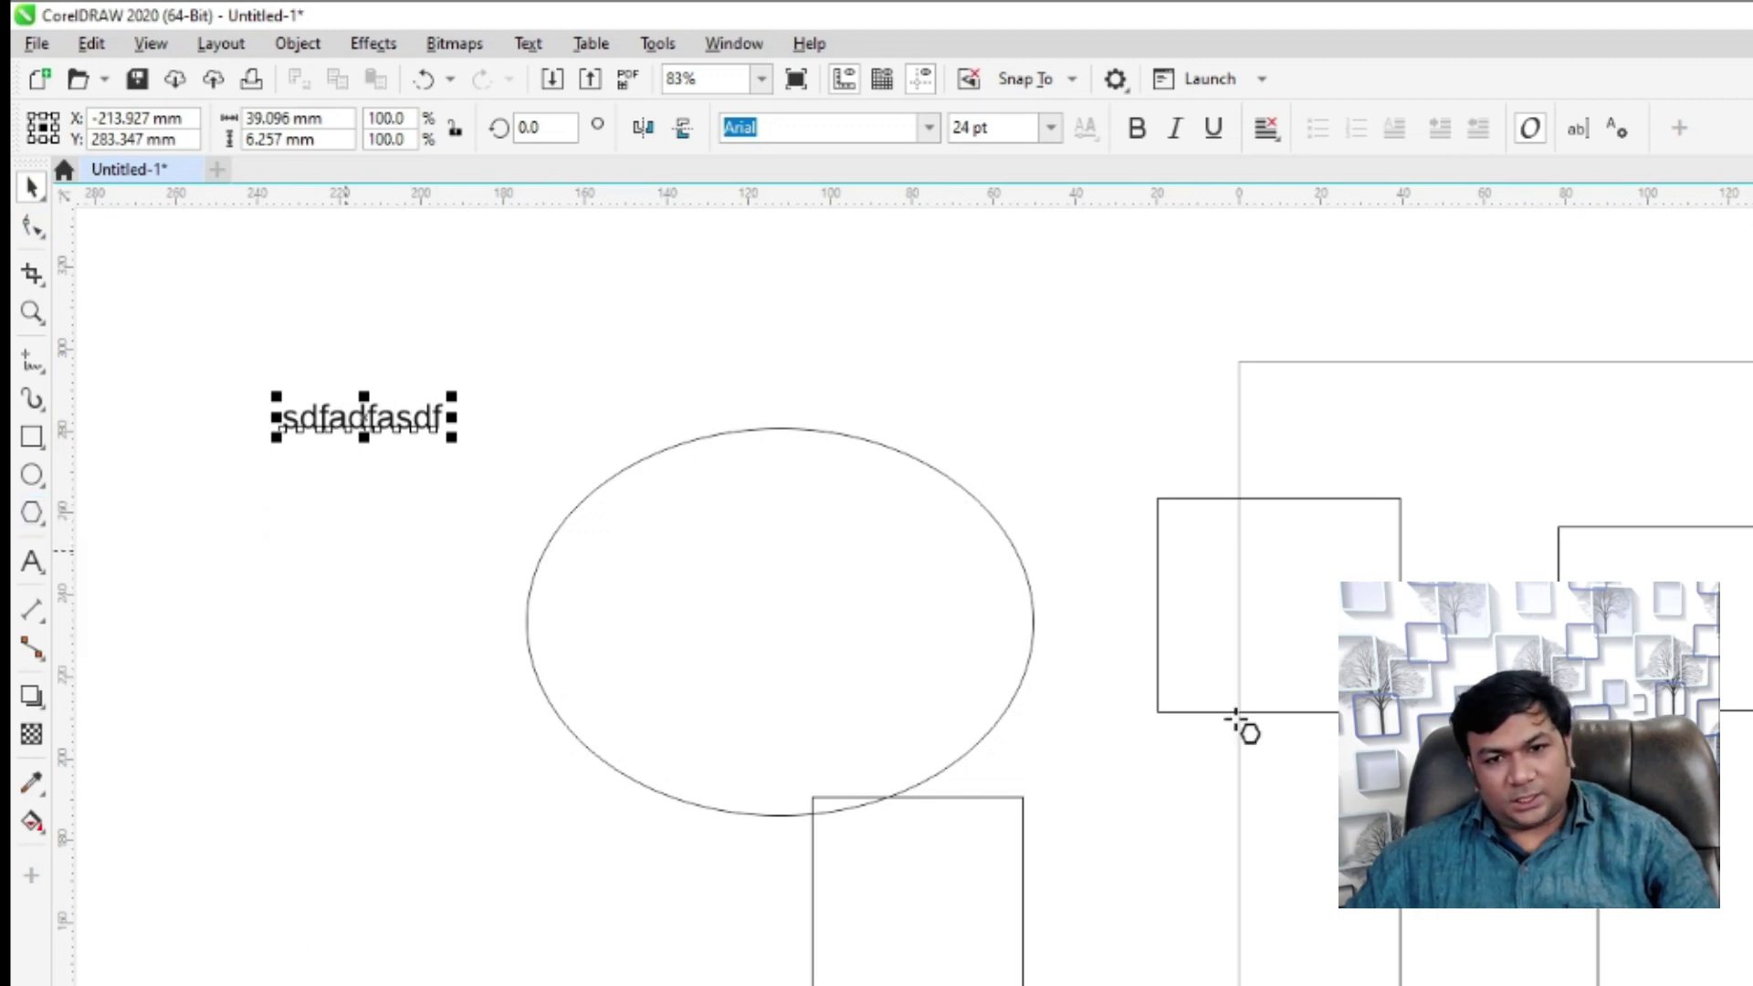
{"action": "left_click", "coordinate": [32, 187]}
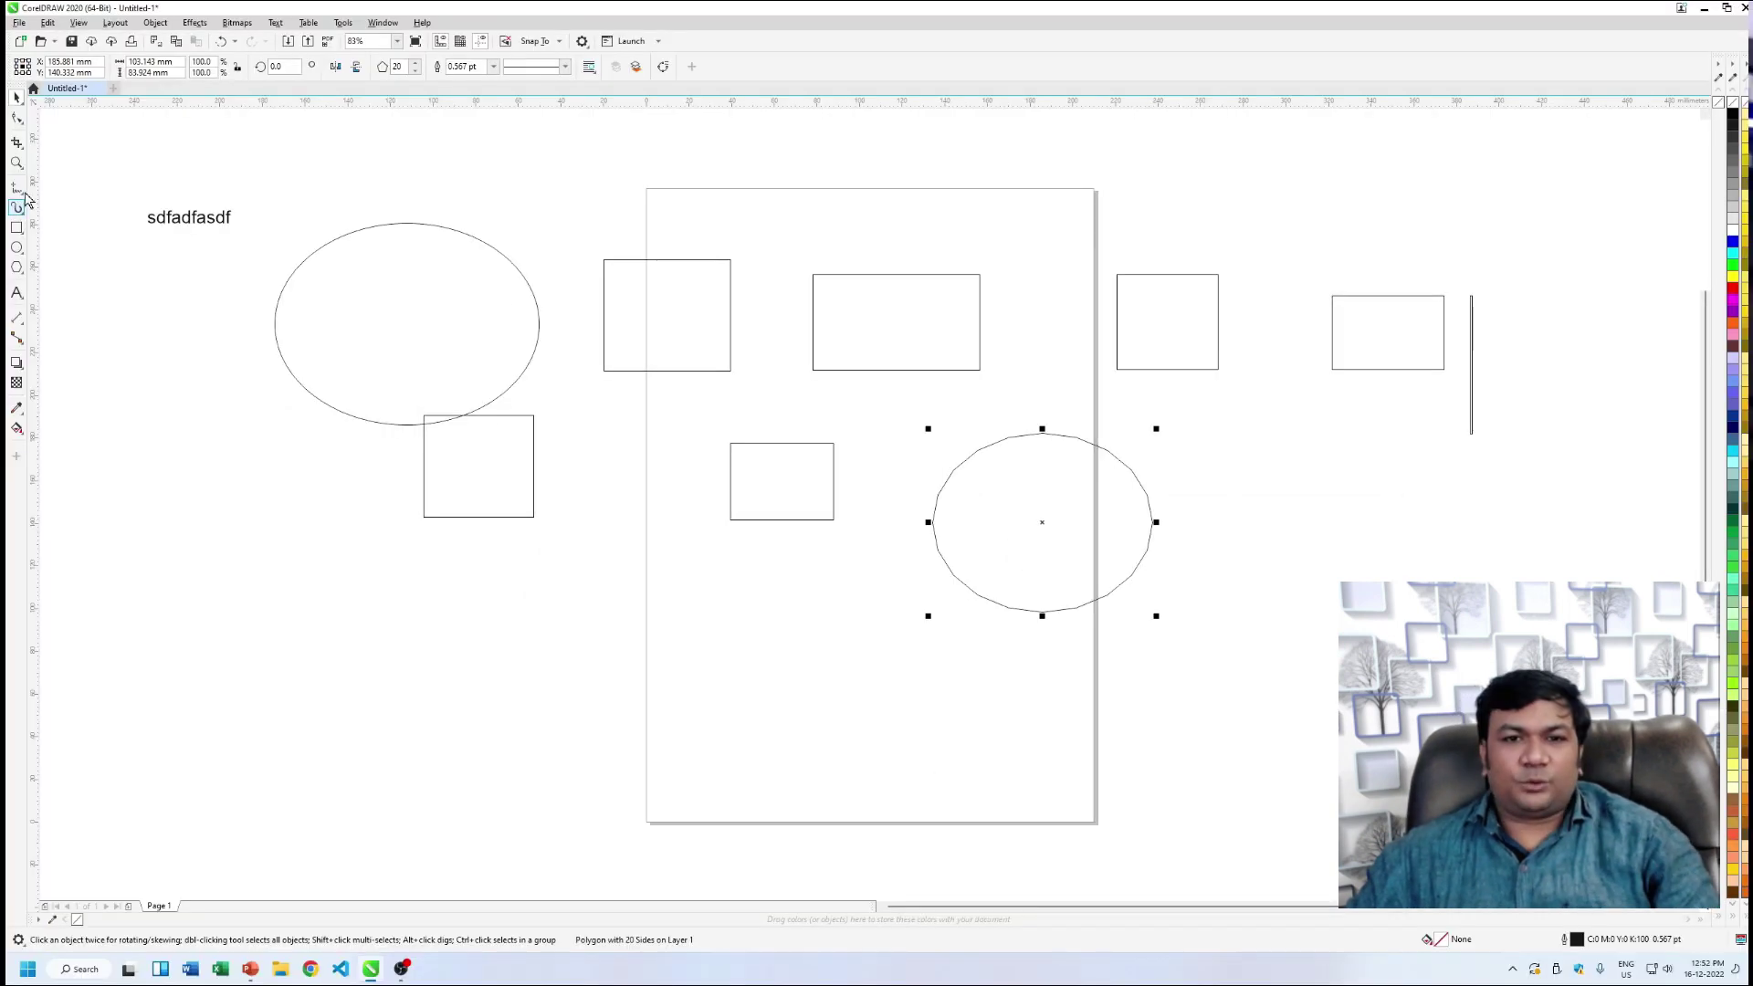
- Draw a freehand curve about 200 mm wide and 20 mm high above the text and ellipse
{"action": "left_click", "coordinate": [32, 361]}
{"action": "left_click_drag", "start_coordinate": [346, 297], "coordinate": [549, 369]}
{"action": "left_click_drag", "start_coordinate": [286, 194], "coordinate": [604, 198]}
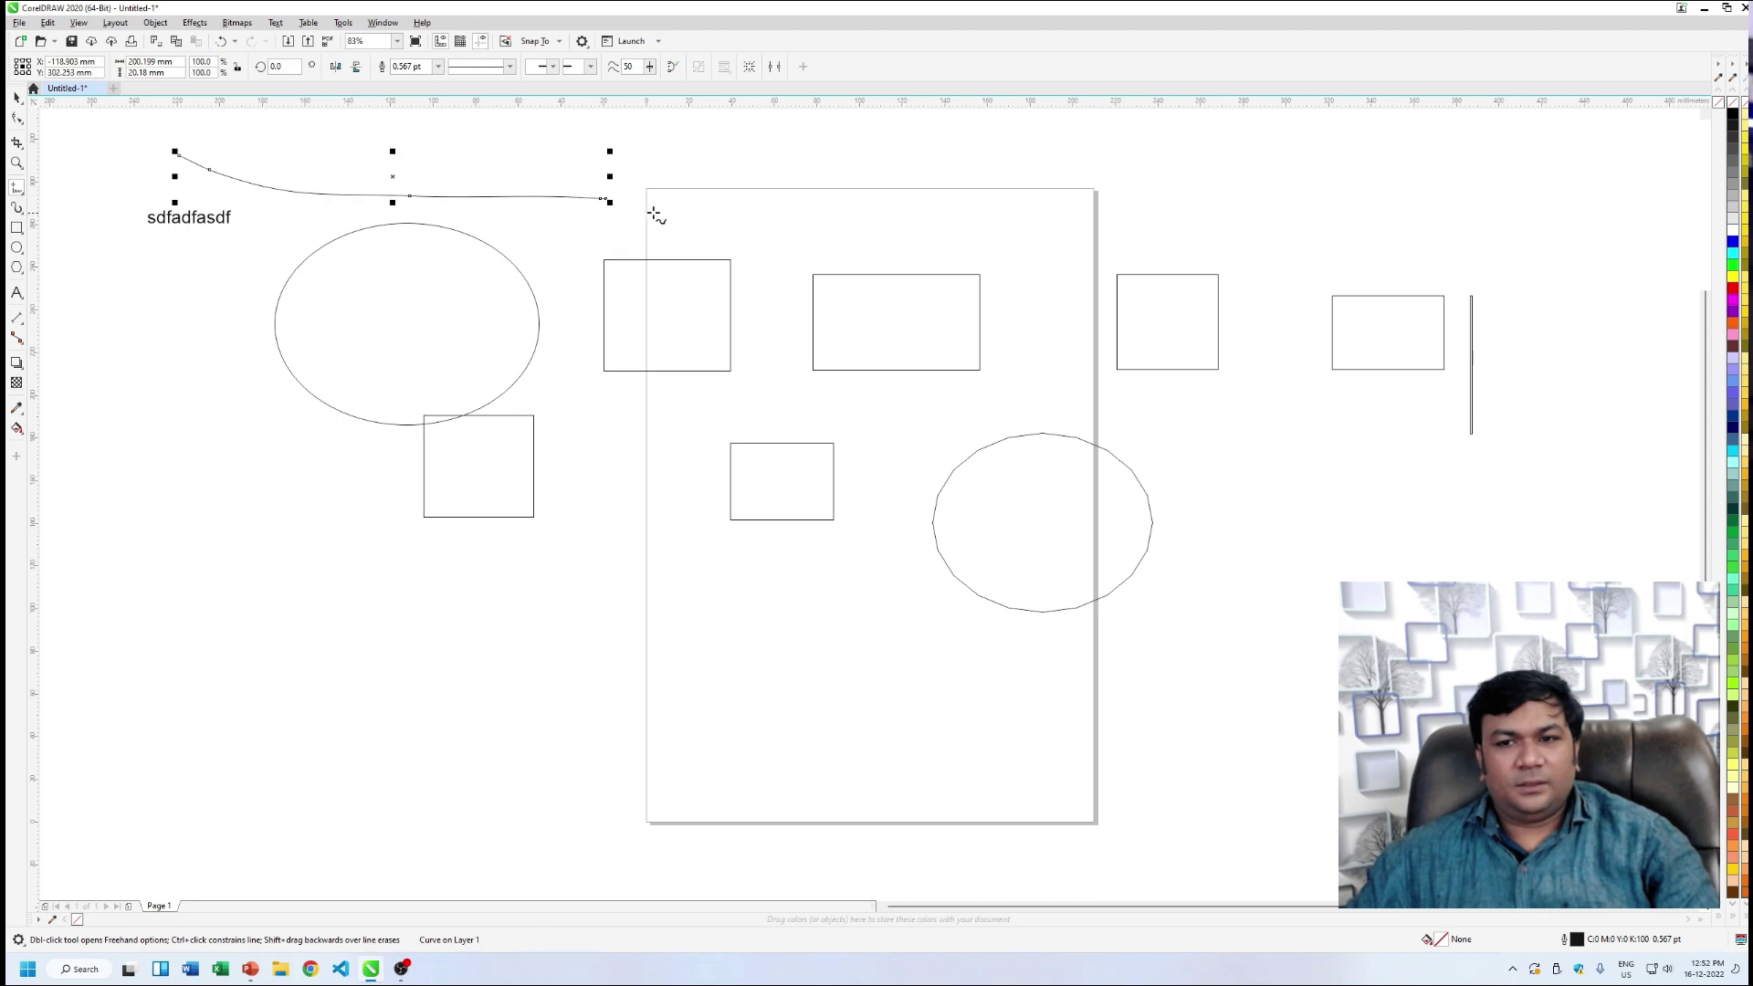
{"action": "left_click", "coordinate": [16, 99]}
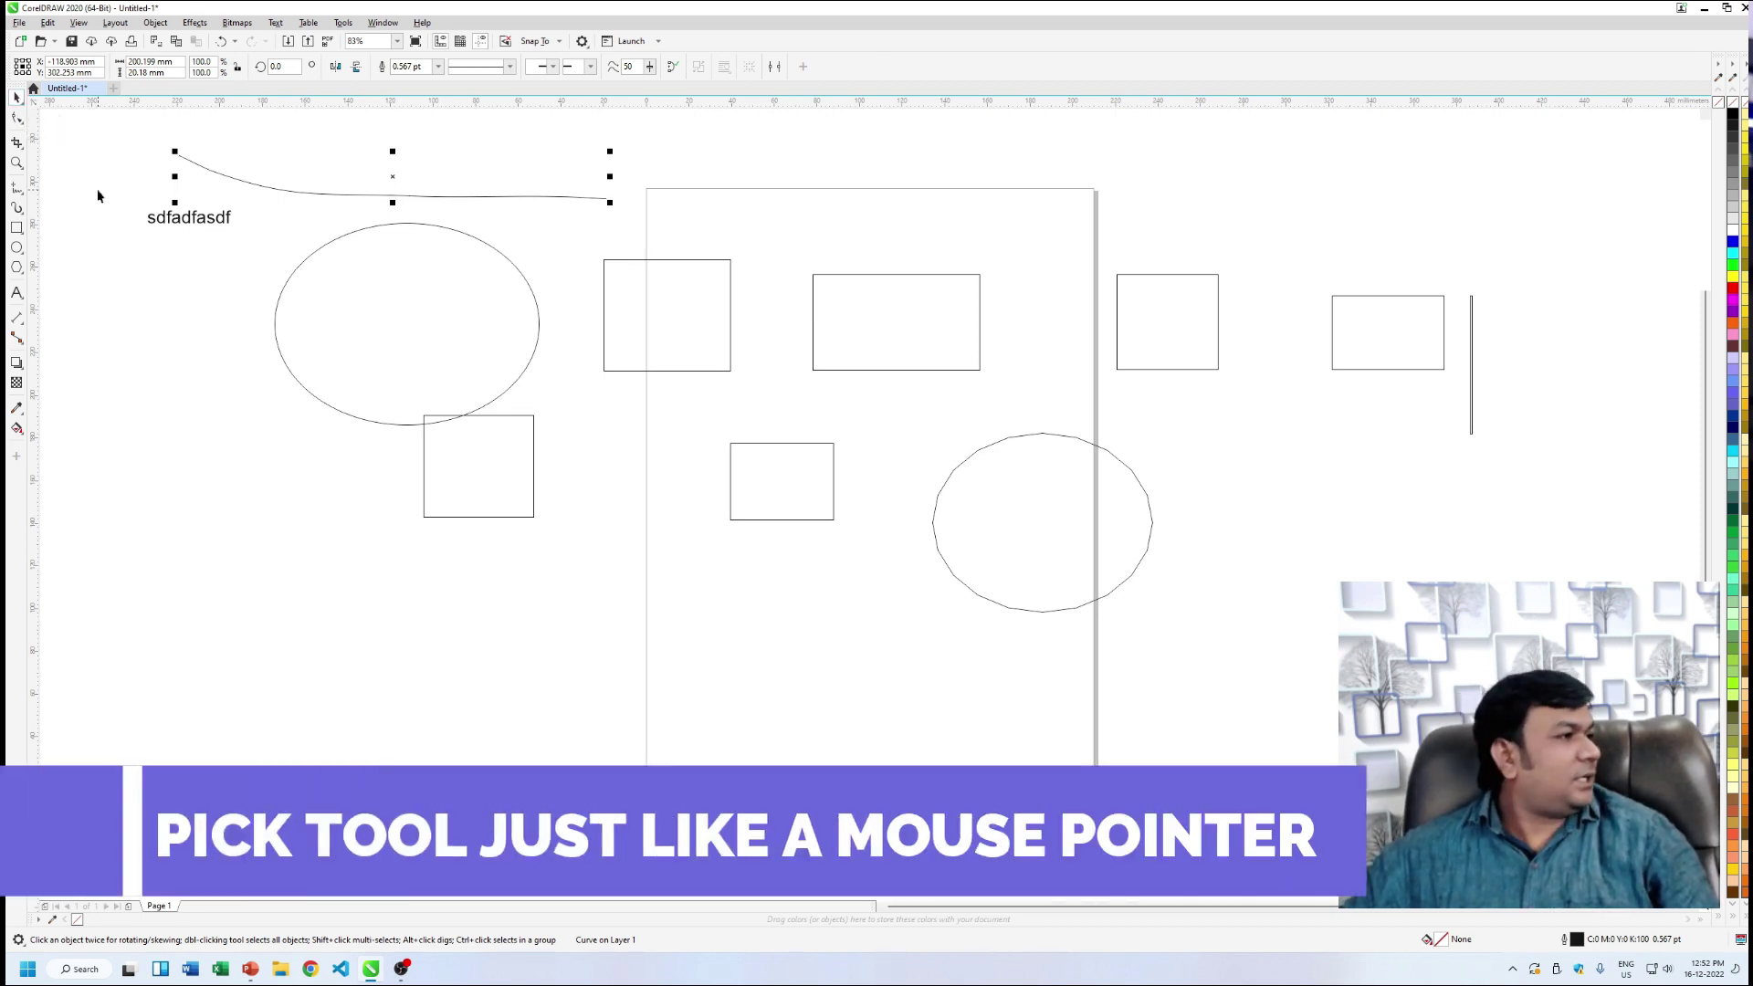
{"action": "left_click", "coordinate": [18, 119]}
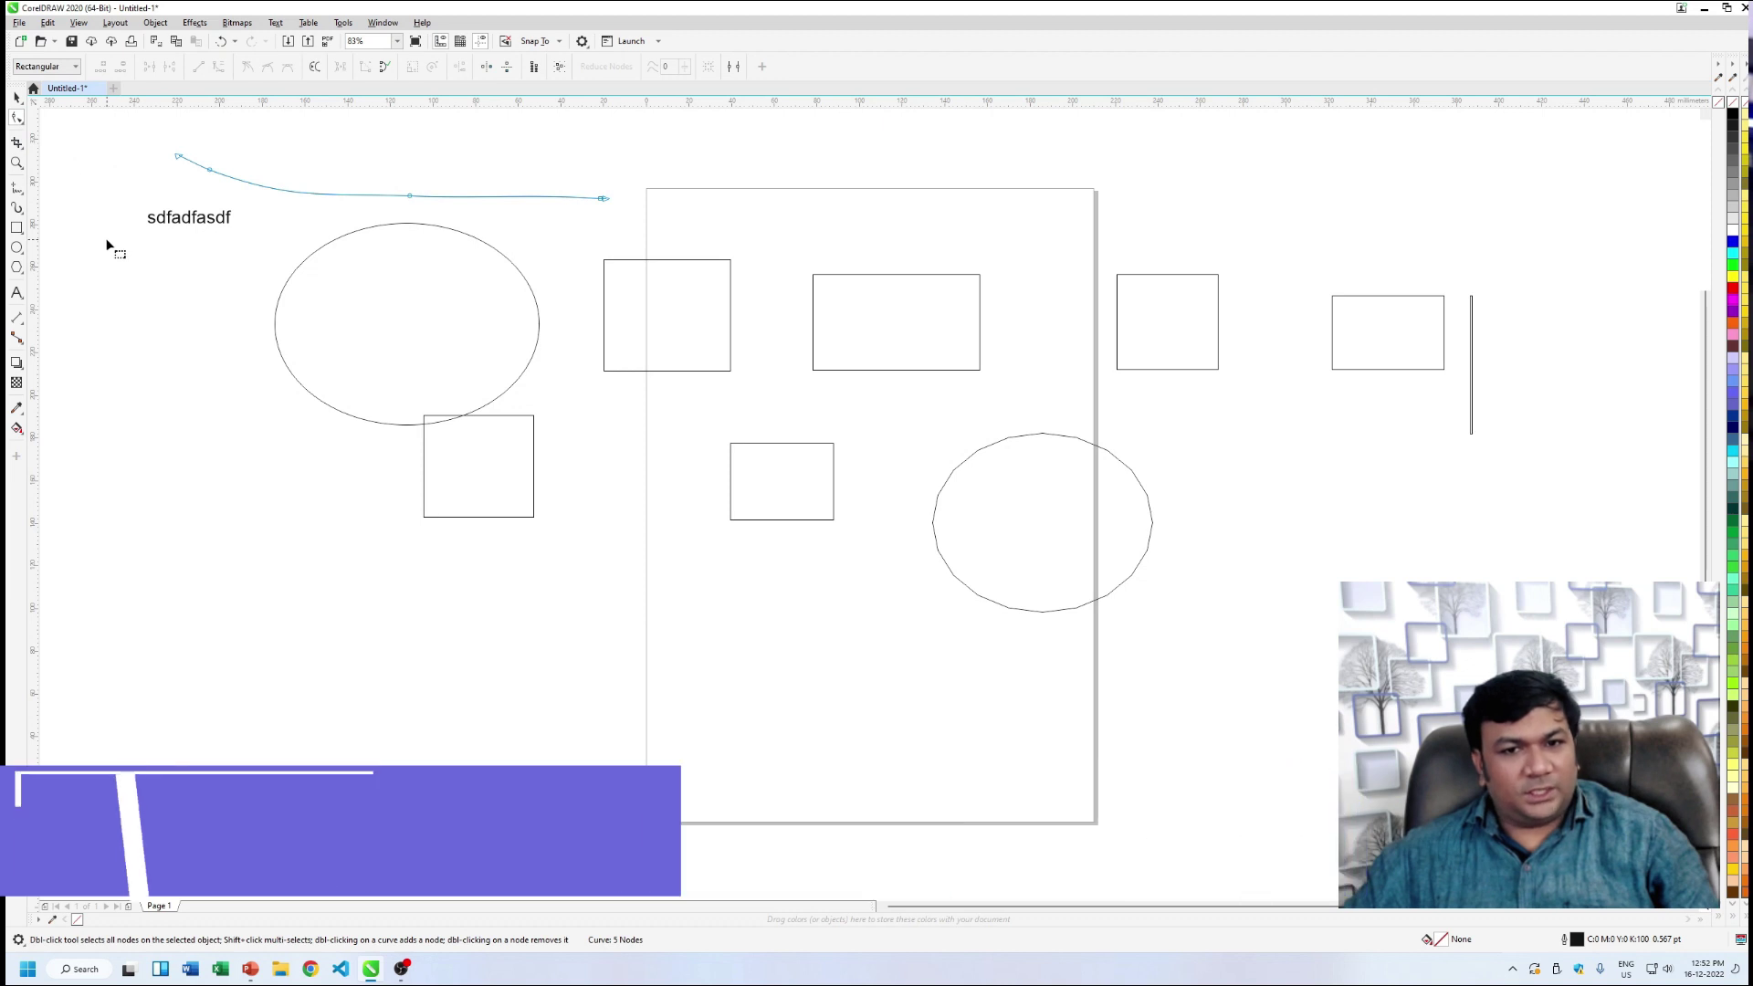
{"action": "left_click", "coordinate": [22, 146]}
{"action": "left_click", "coordinate": [77, 150]}
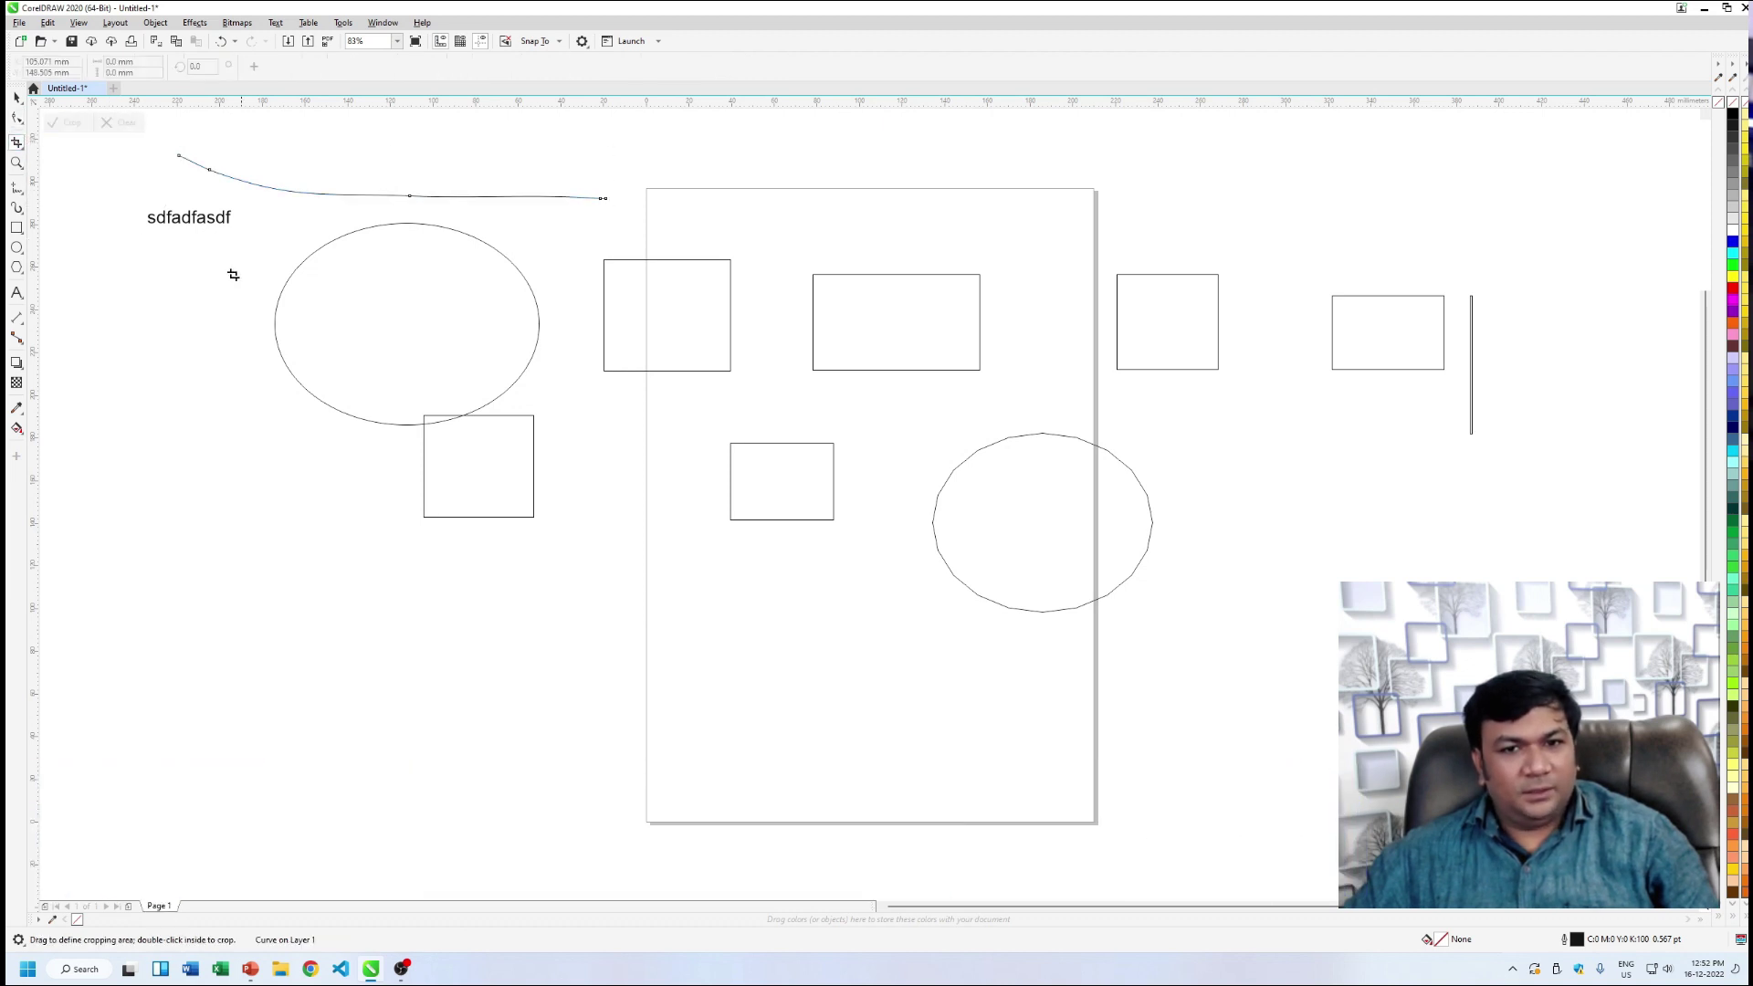
{"action": "left_click", "coordinate": [16, 163]}
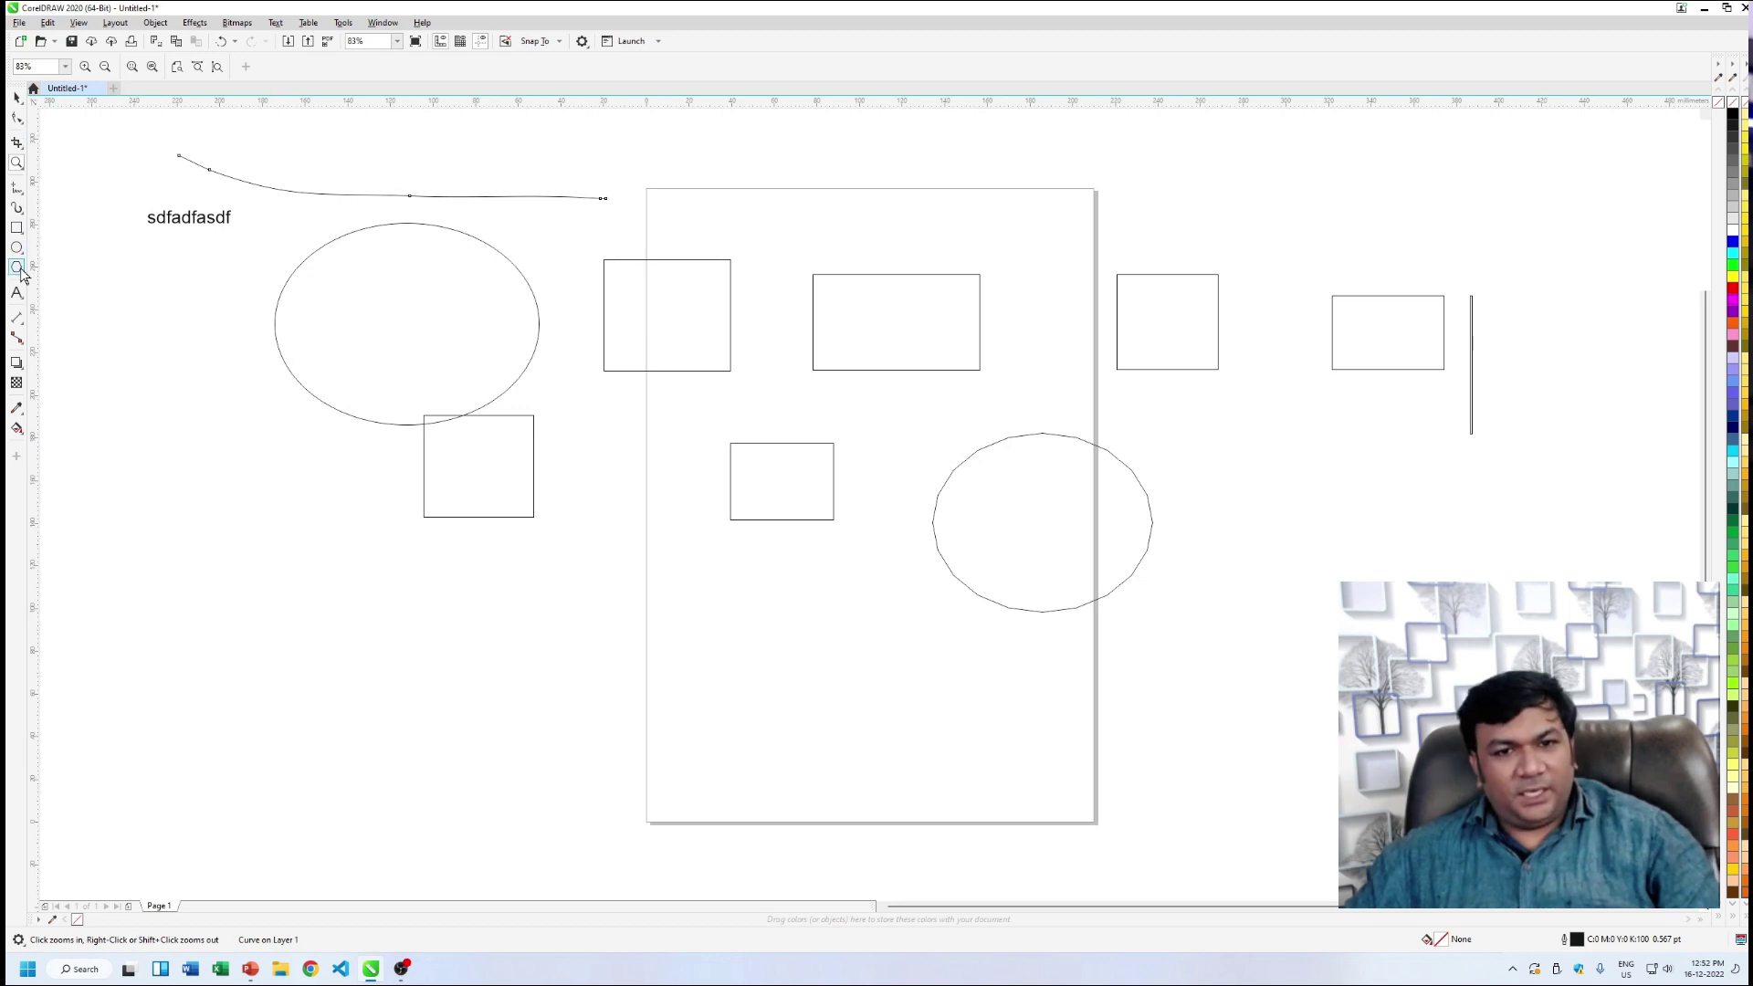
{"action": "left_click", "coordinate": [17, 98]}
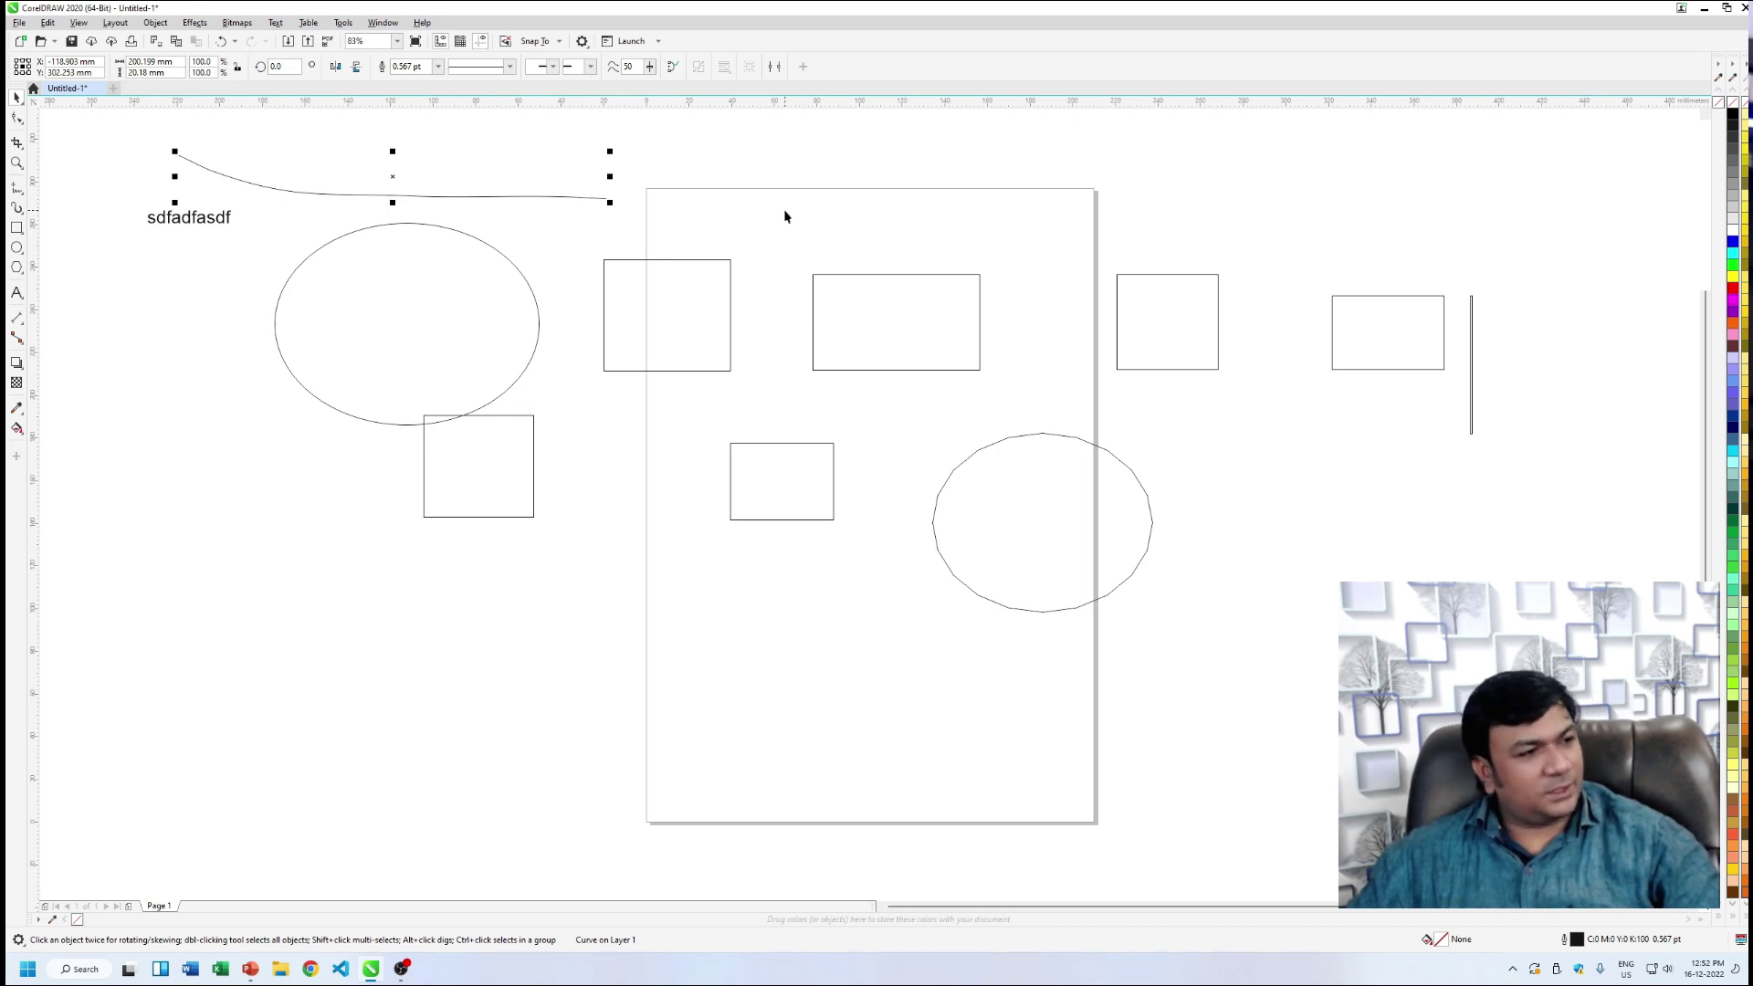
- Delete all objects and draw a rectangle about 77 mm wide and 82 mm high in the page's upper left area
{"action": "key", "text": "ctrl+a"}
{"action": "key", "text": "Delete"}
{"action": "key", "text": "F6"}
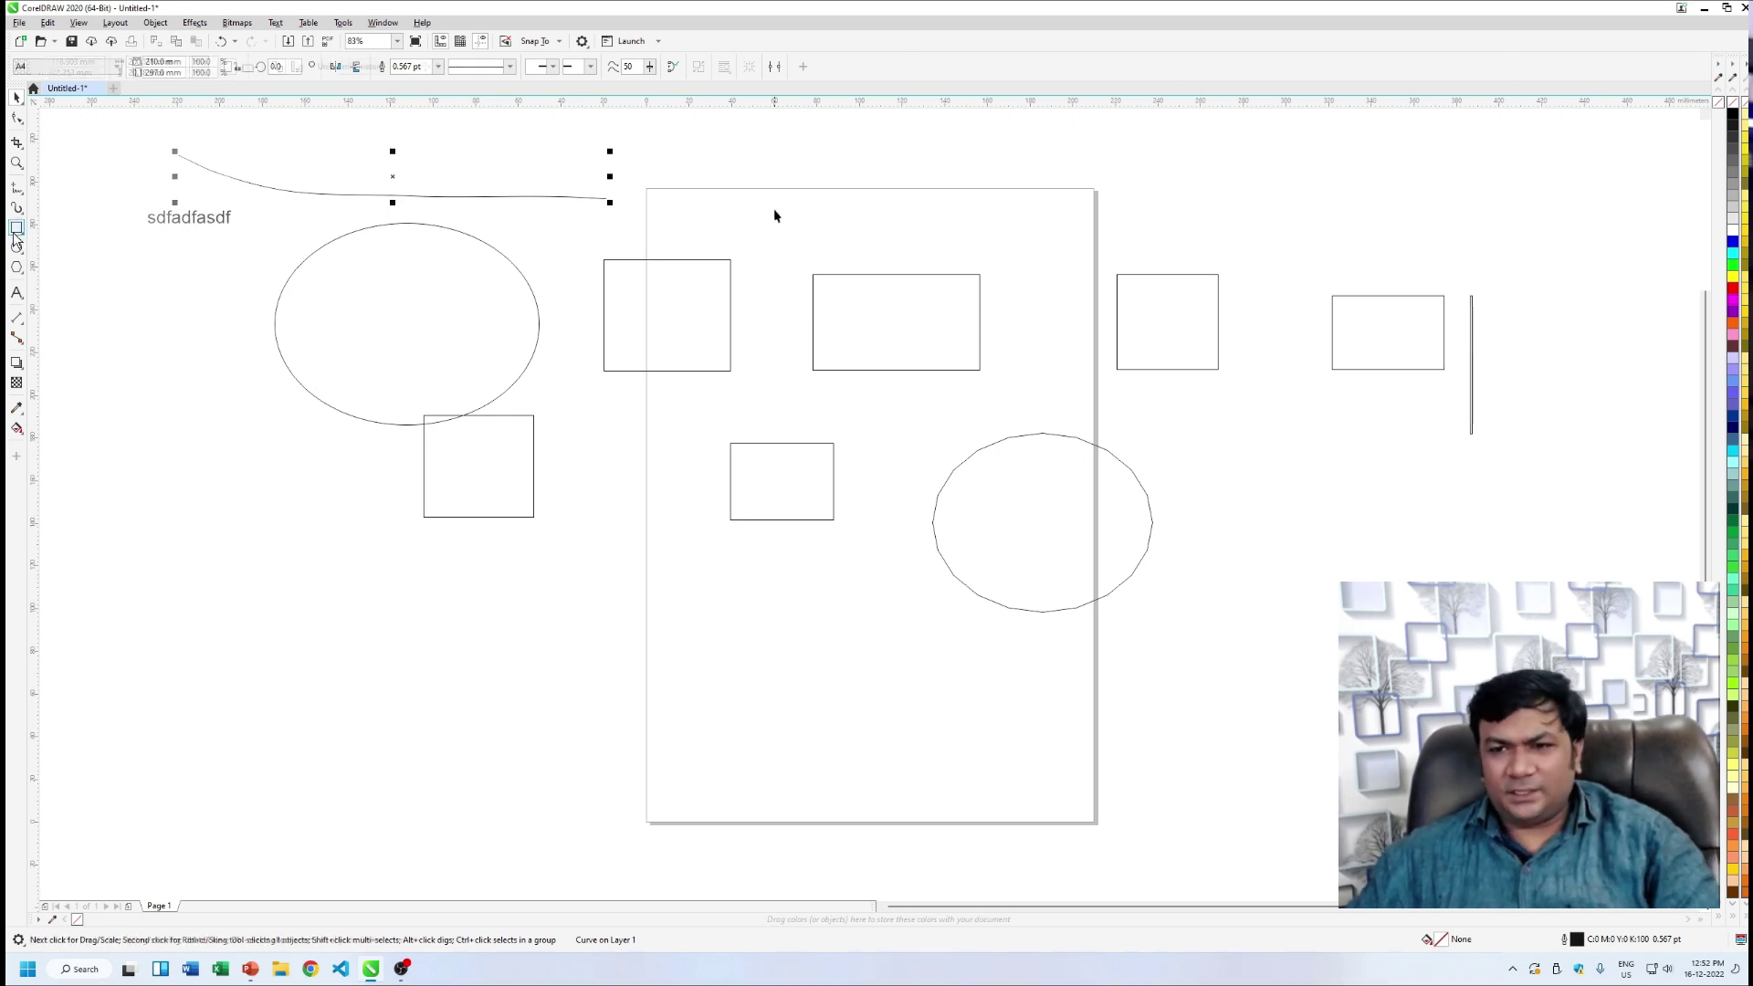
{"action": "left_click_drag", "start_coordinate": [679, 257], "coordinate": [841, 433]}
{"action": "key", "text": "space"}
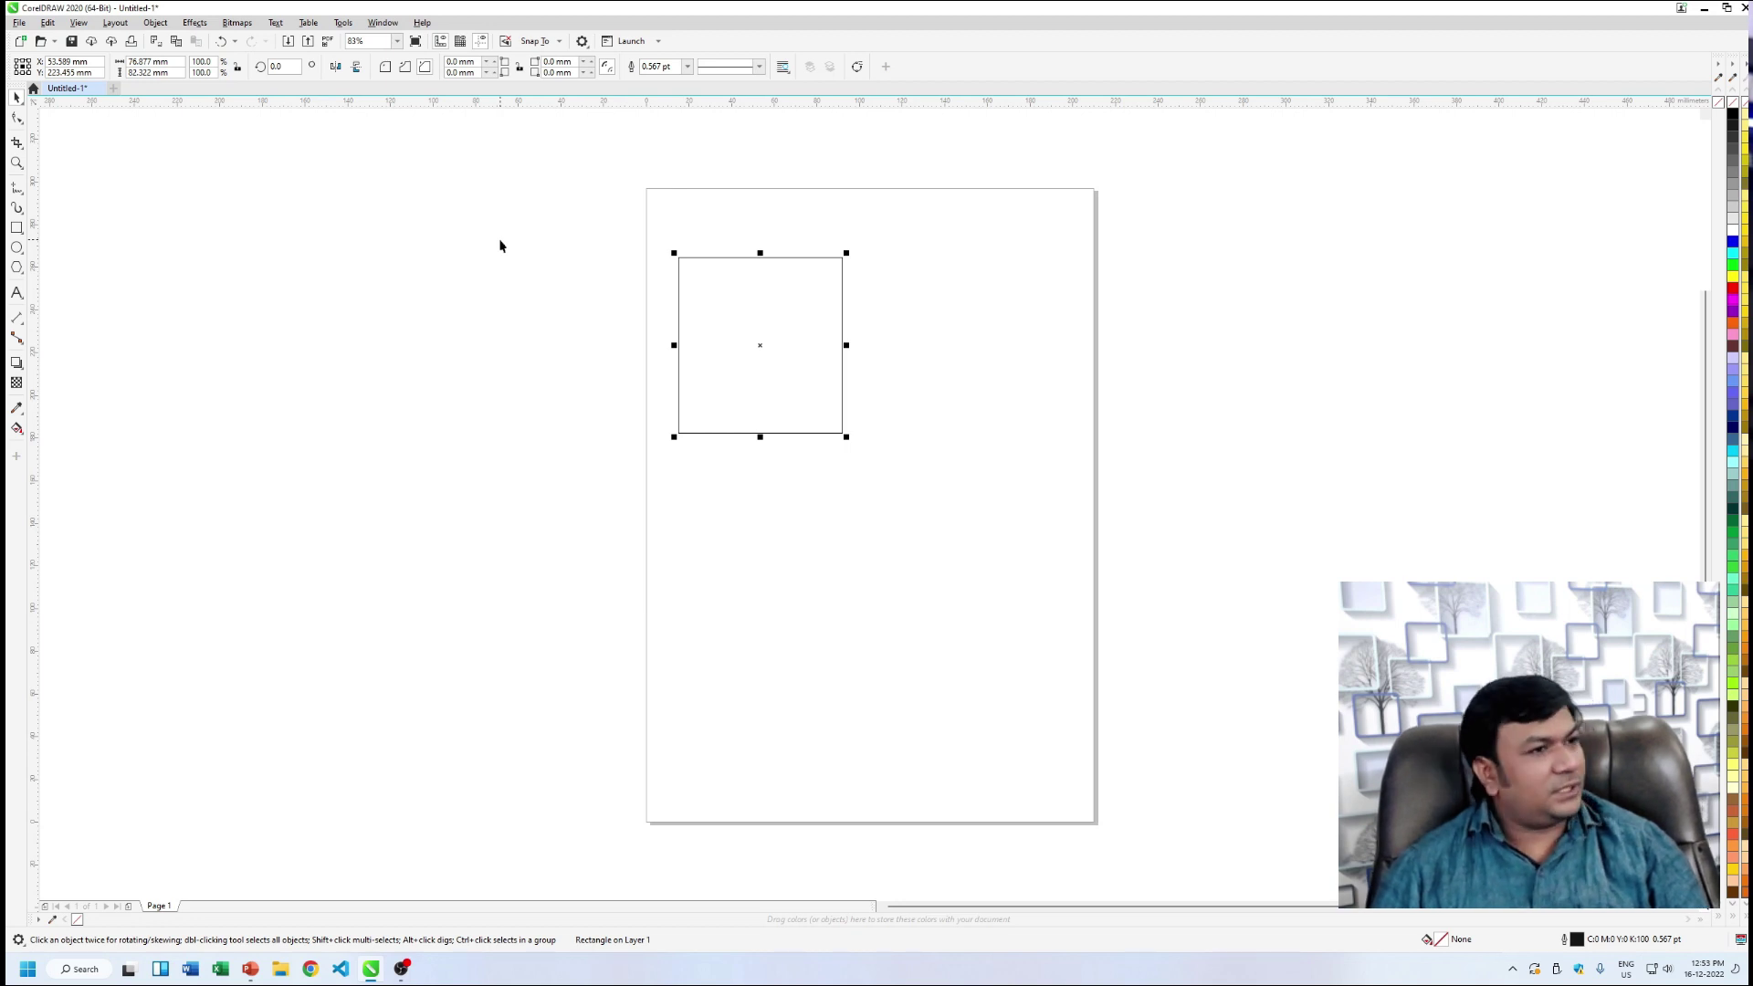
{"action": "left_click", "coordinate": [499, 244]}
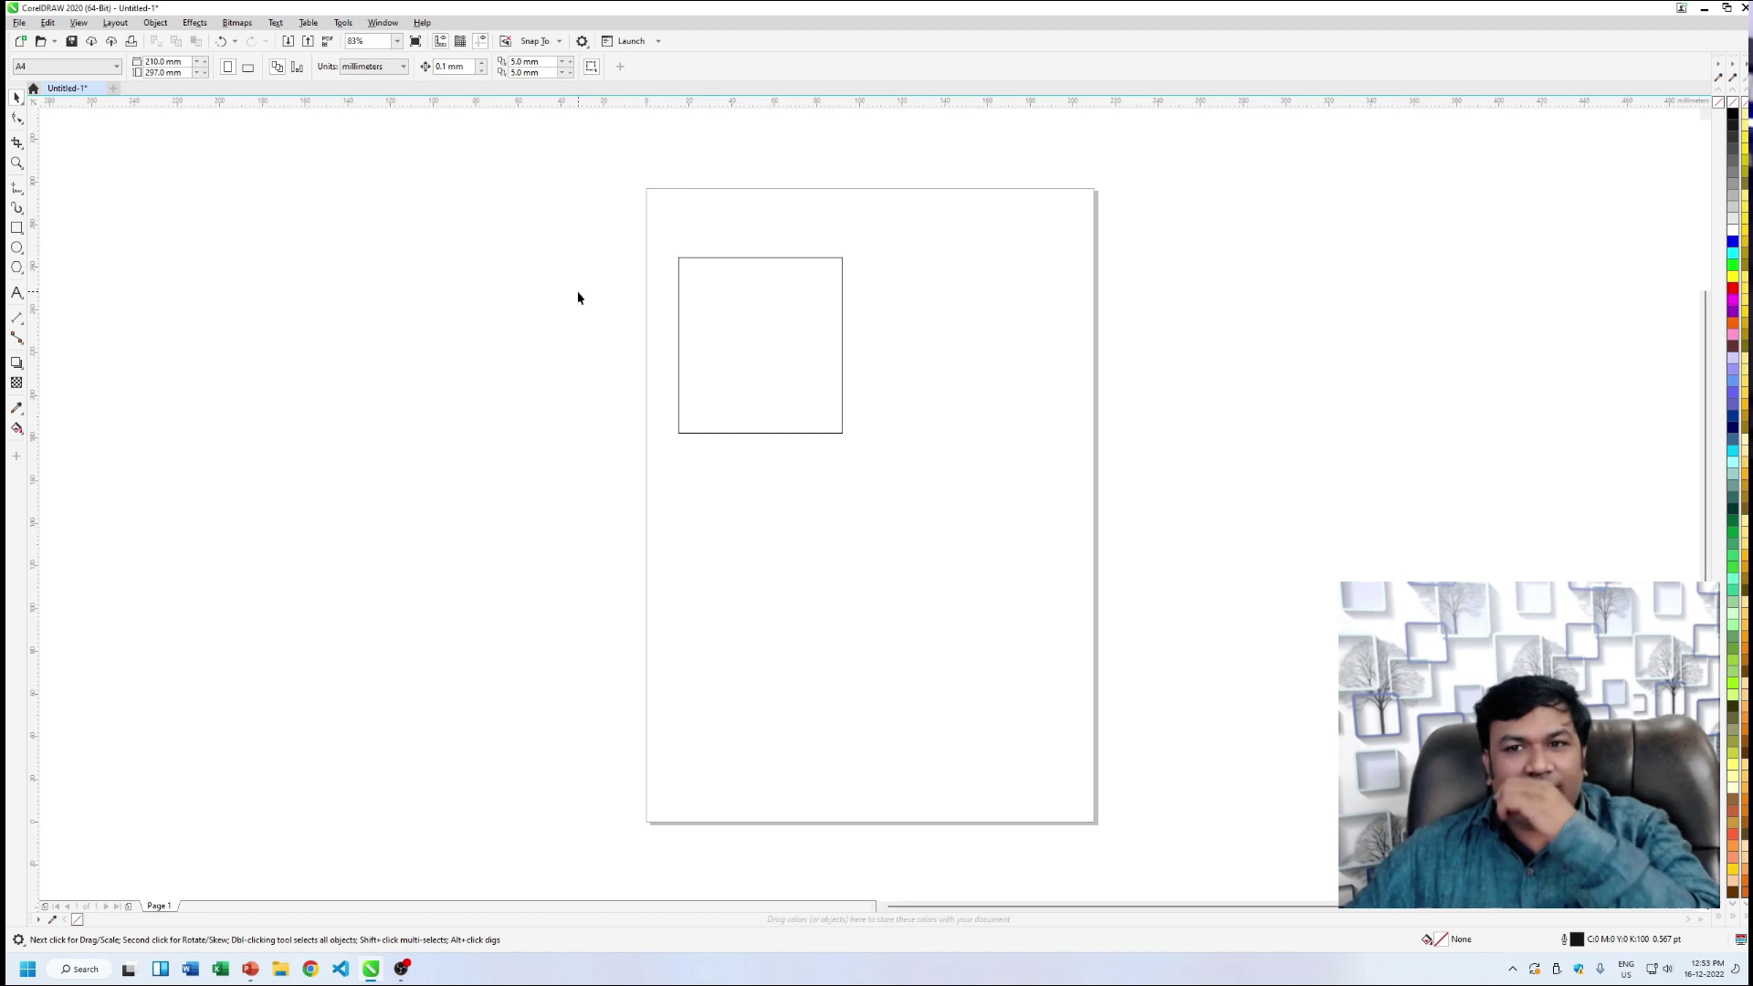
- Draw a second rectangle about 76 mm wide and 61 mm high across the page's upper right edge and leave it deselected
{"action": "key", "text": "F6"}
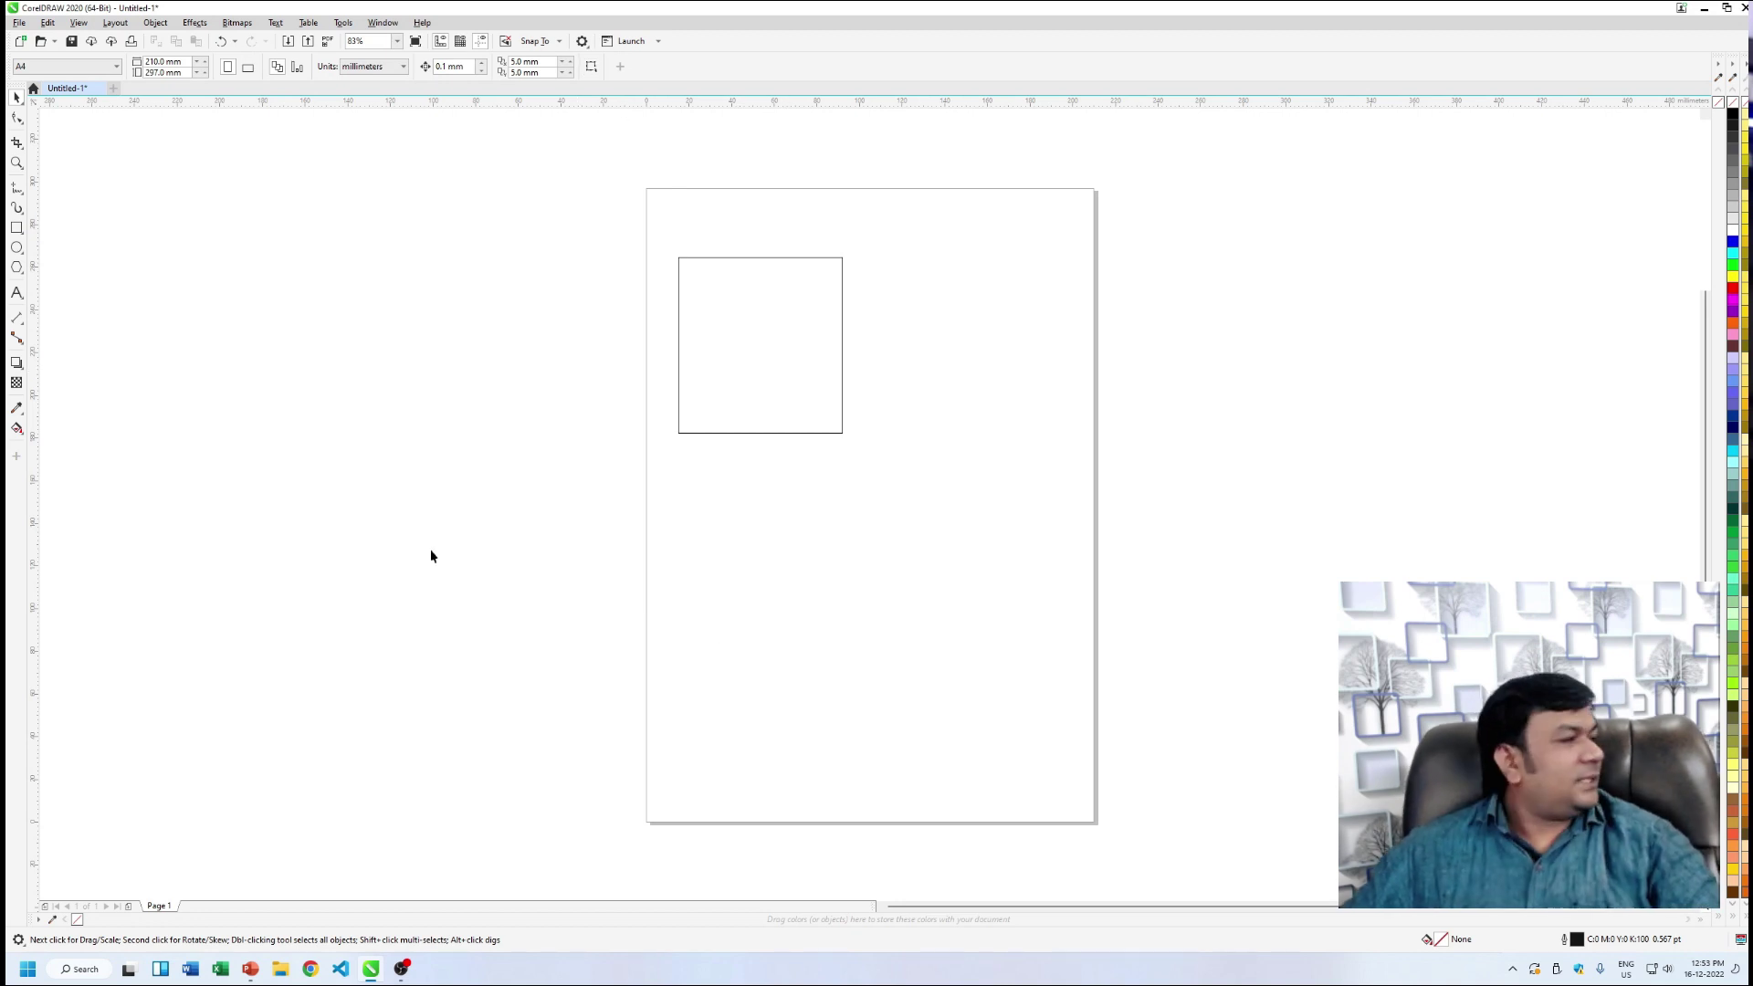
{"action": "left_click_drag", "start_coordinate": [934, 407], "coordinate": [1103, 269]}
{"action": "left_click", "coordinate": [16, 99]}
{"action": "left_click", "coordinate": [964, 410]}
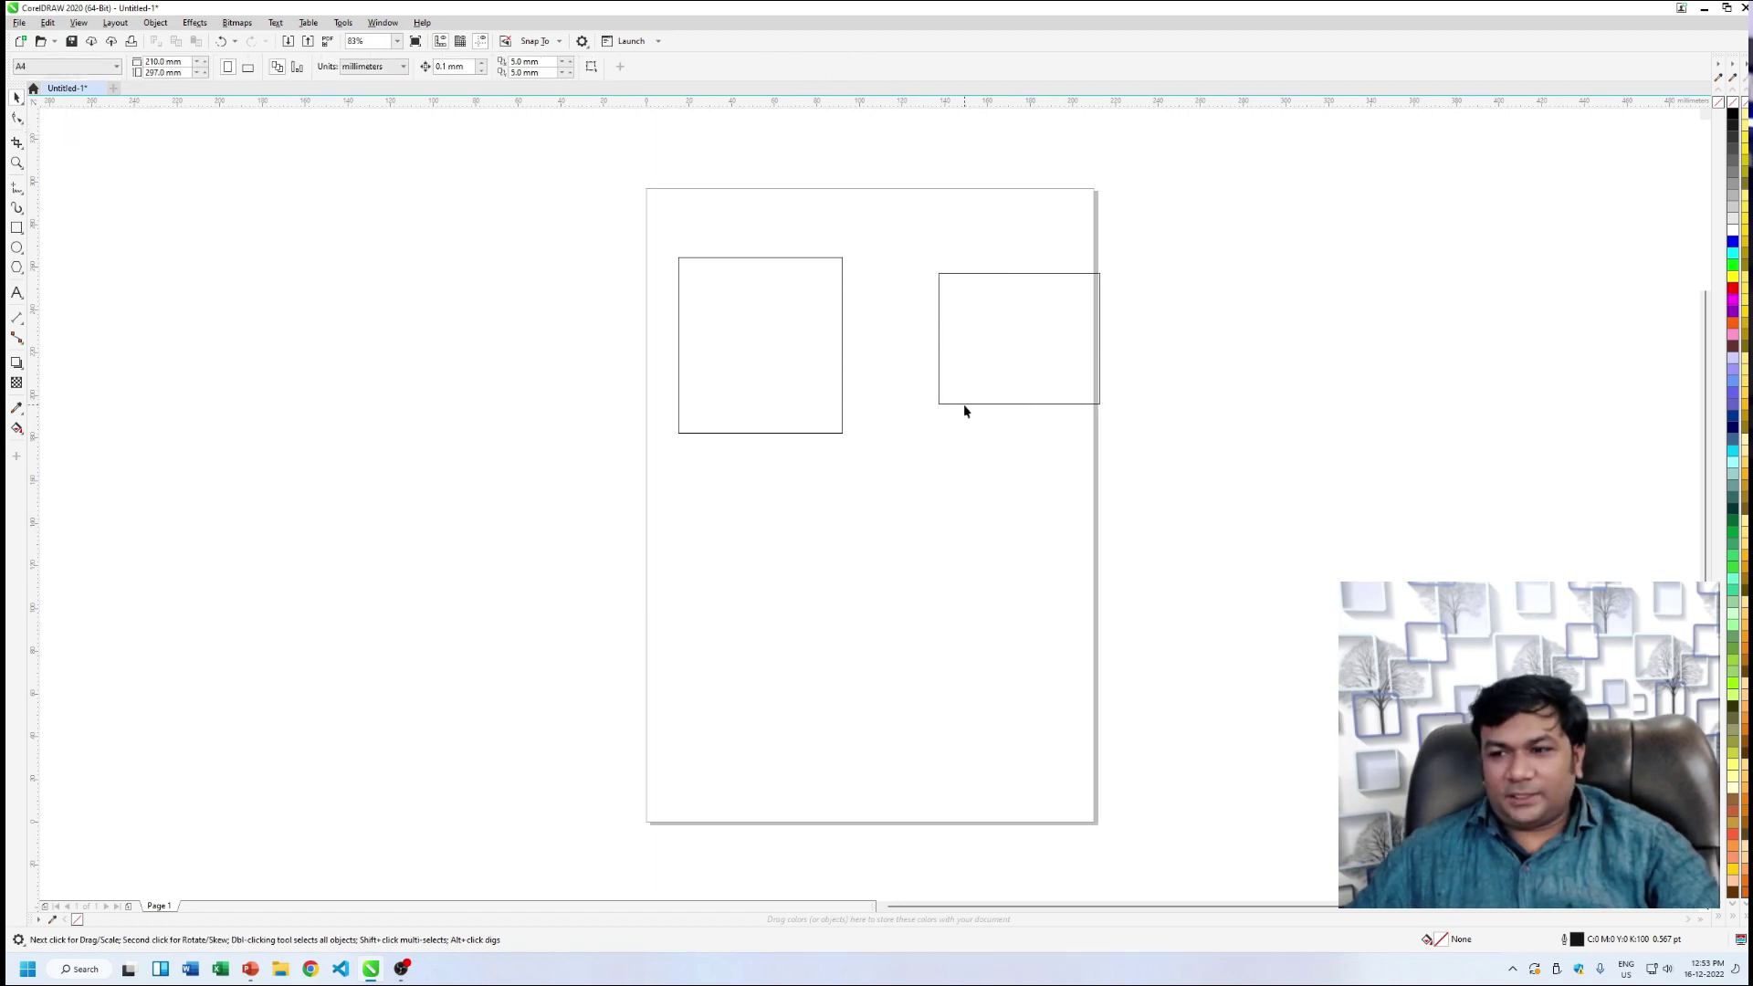
{"action": "left_click", "coordinate": [965, 410]}
{"action": "left_click", "coordinate": [695, 443]}
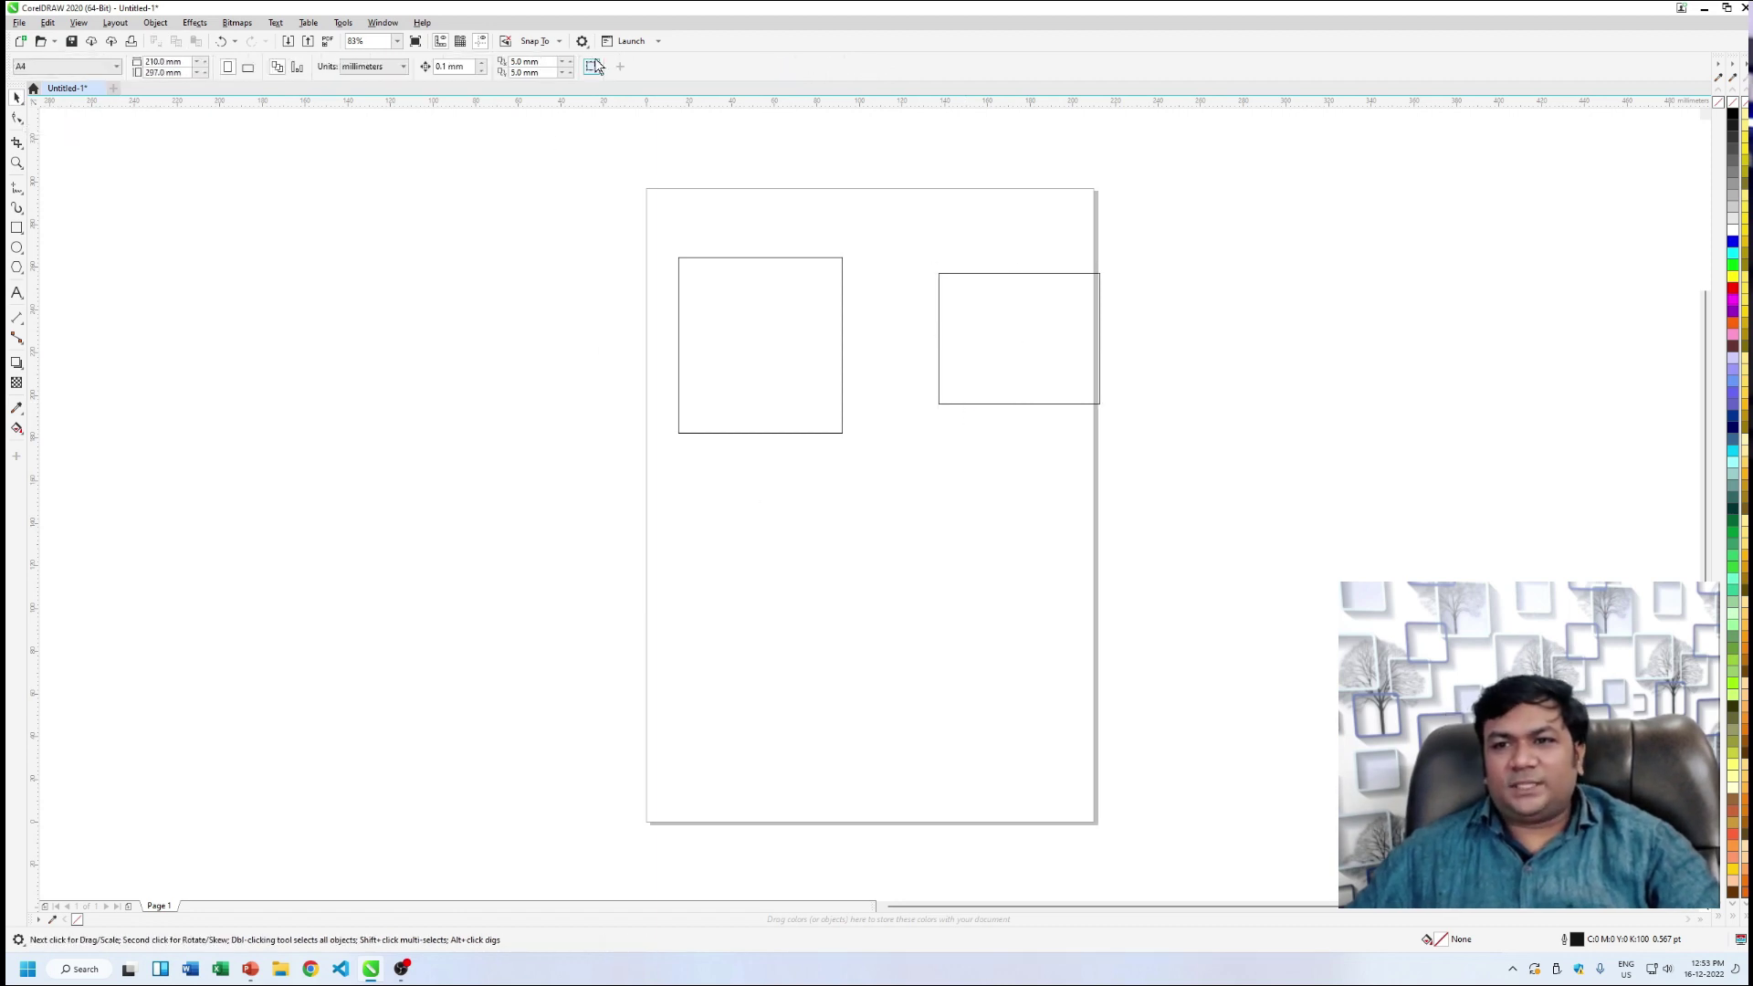
- Draw seven smaller rectangles of varied sizes: one left of the page, two below the large rectangles and four right of the page
{"action": "left_click", "coordinate": [17, 227]}
{"action": "left_click_drag", "start_coordinate": [329, 274], "coordinate": [381, 375]}
{"action": "left_click_drag", "start_coordinate": [681, 491], "coordinate": [773, 536]}
{"action": "left_click_drag", "start_coordinate": [857, 530], "coordinate": [969, 566]}
{"action": "left_click_drag", "start_coordinate": [1137, 547], "coordinate": [1169, 566]}
{"action": "left_click_drag", "start_coordinate": [1249, 503], "coordinate": [1273, 536]}
{"action": "left_click_drag", "start_coordinate": [1354, 367], "coordinate": [1406, 425]}
{"action": "left_click_drag", "start_coordinate": [1486, 349], "coordinate": [1516, 408]}
{"action": "left_click", "coordinate": [16, 97]}
- Select the rectangles one after another from inside their outlines, shifting the small upright one right of the page slightly to the right
{"action": "left_click", "coordinate": [346, 302]}
{"action": "left_click", "coordinate": [706, 330]}
{"action": "left_click", "coordinate": [1041, 332]}
{"action": "left_click", "coordinate": [772, 511]}
{"action": "left_click", "coordinate": [968, 552]}
{"action": "left_click", "coordinate": [1160, 559]}
{"action": "left_click_drag", "start_coordinate": [1267, 526], "coordinate": [1278, 527]}
{"action": "left_click", "coordinate": [1381, 423]}
{"action": "left_click", "coordinate": [1493, 370]}
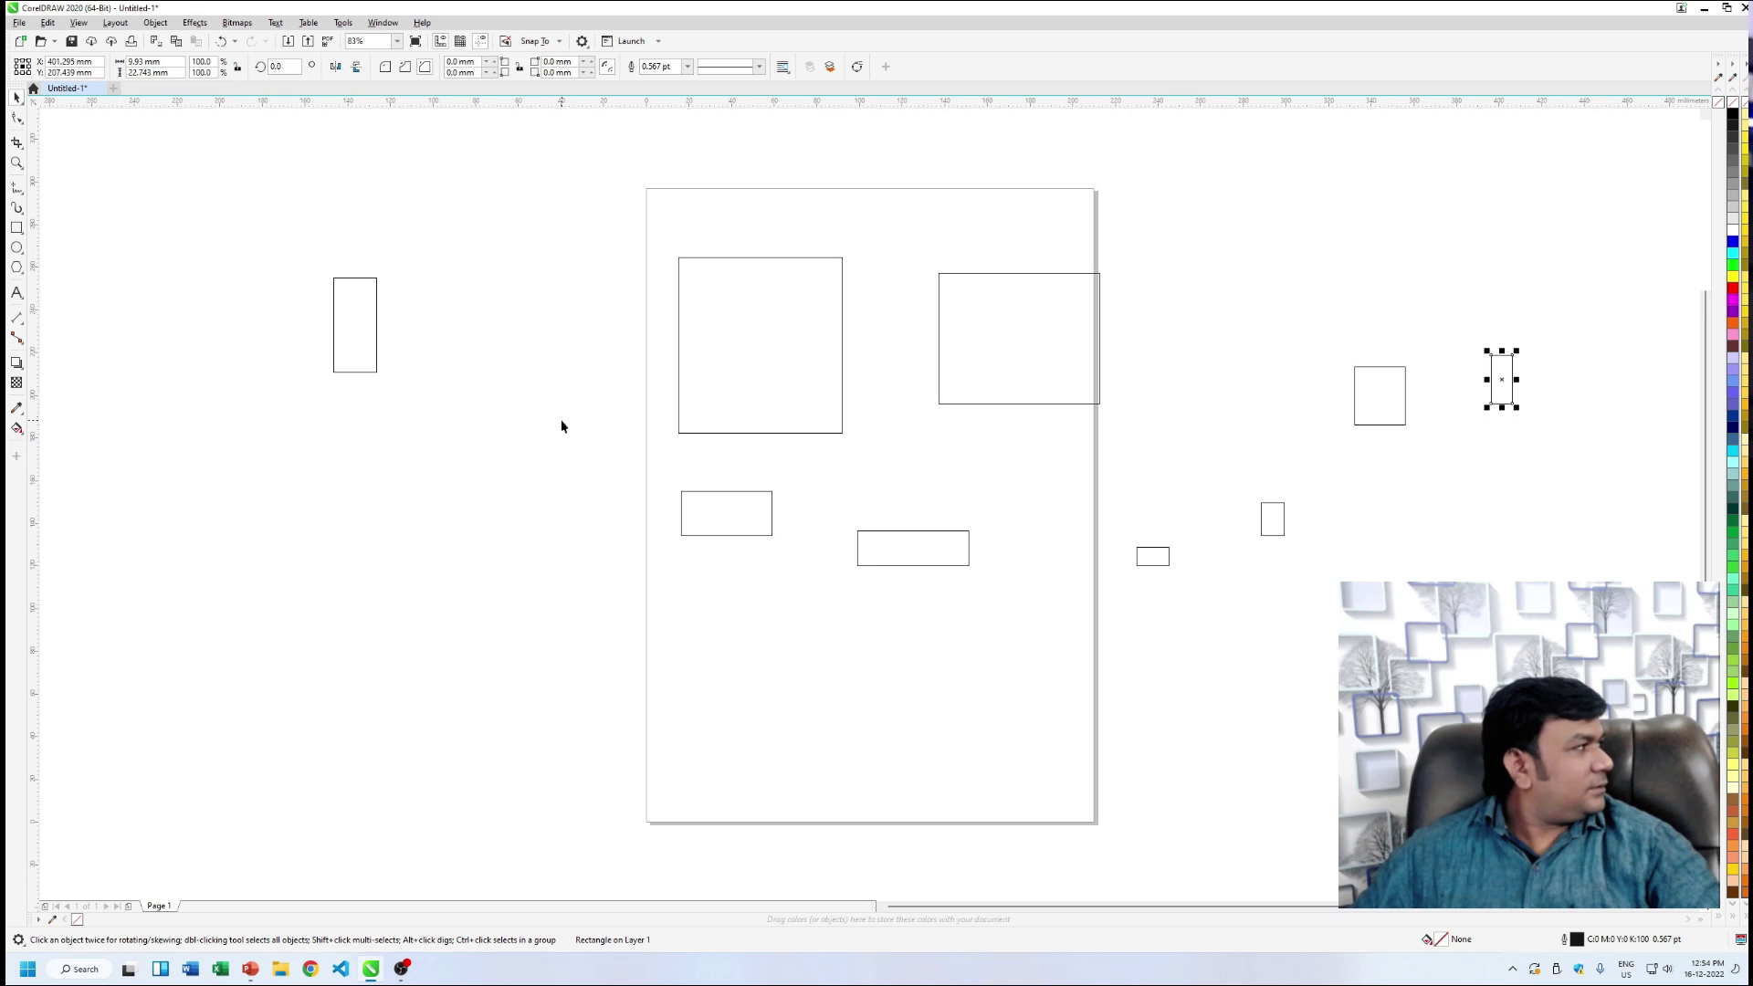
- Reselect the rectangles from inside, nudge the second large, lower-left and squarish outer ones slightly left, and clear the selection
{"action": "left_click", "coordinate": [798, 344]}
{"action": "left_click_drag", "start_coordinate": [1081, 402], "coordinate": [1075, 405]}
{"action": "left_click", "coordinate": [923, 546]}
{"action": "left_click_drag", "start_coordinate": [747, 520], "coordinate": [742, 520]}
{"action": "left_click", "coordinate": [363, 290]}
{"action": "left_click", "coordinate": [1138, 564]}
{"action": "left_click", "coordinate": [1282, 507]}
{"action": "left_click_drag", "start_coordinate": [1403, 412], "coordinate": [1399, 413]}
{"action": "left_click", "coordinate": [904, 377]}
{"action": "left_click", "coordinate": [671, 259]}
{"action": "left_click", "coordinate": [551, 270]}
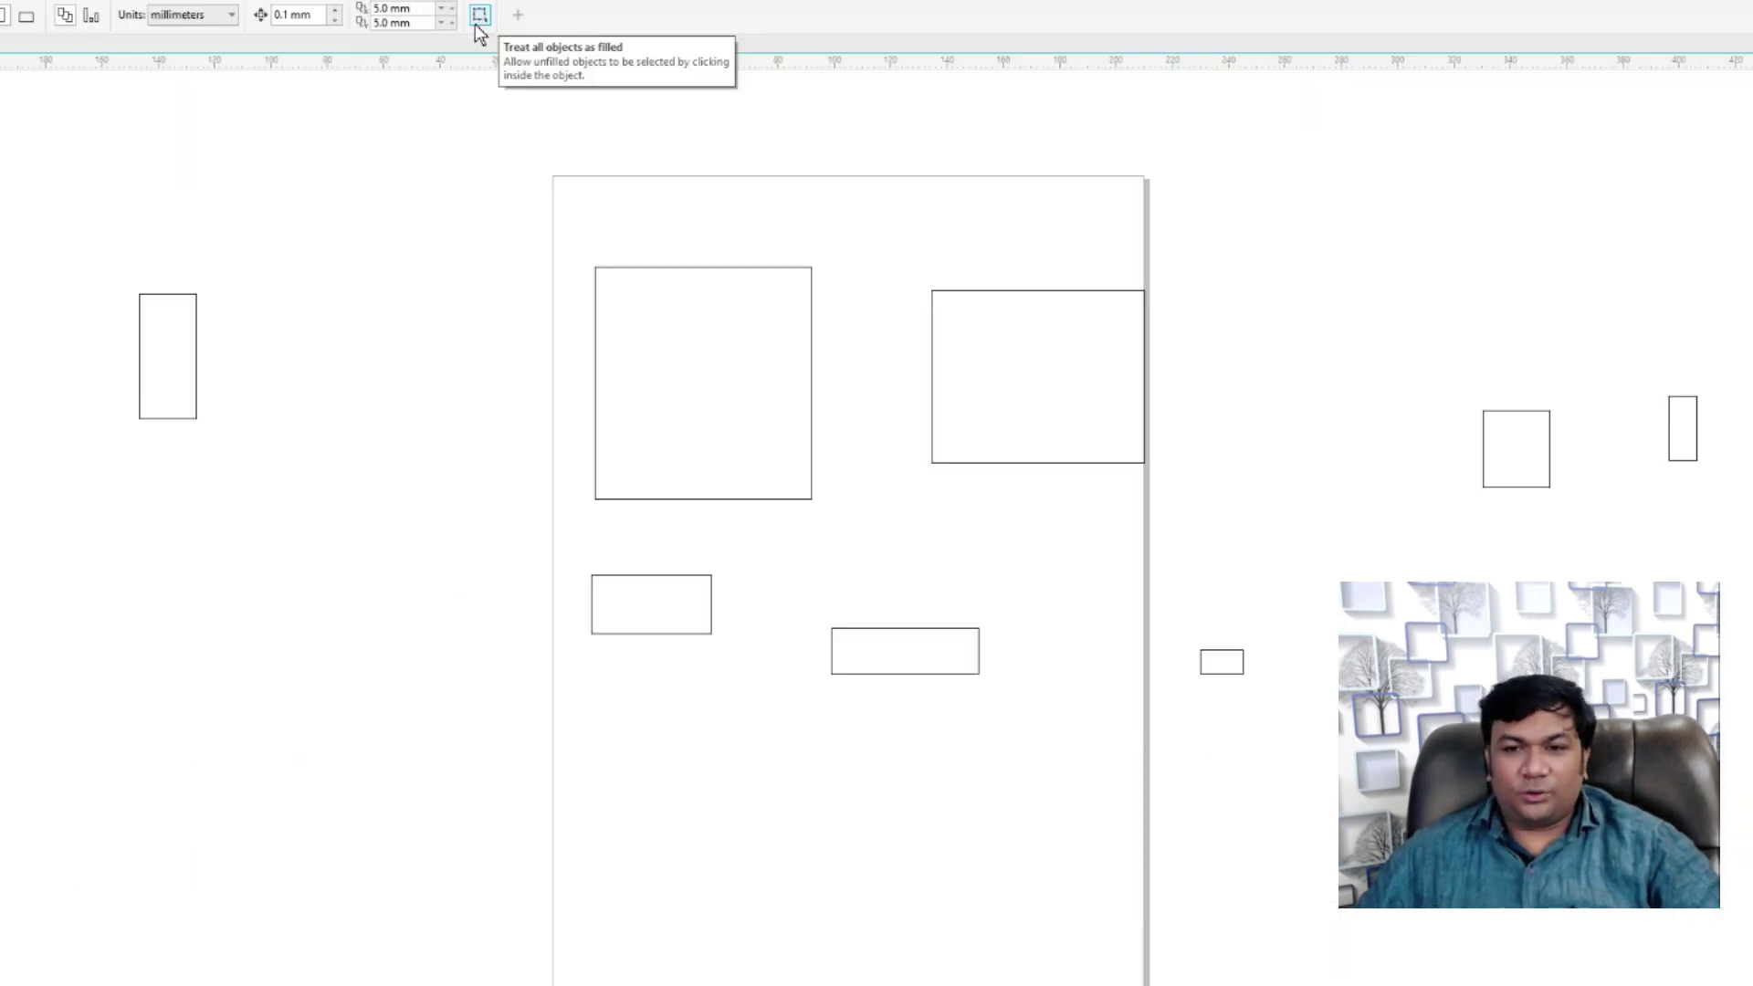
- Turn off Treat all objects as filled and try to select each rectangle from inside its outline
{"action": "left_click", "coordinate": [480, 15]}
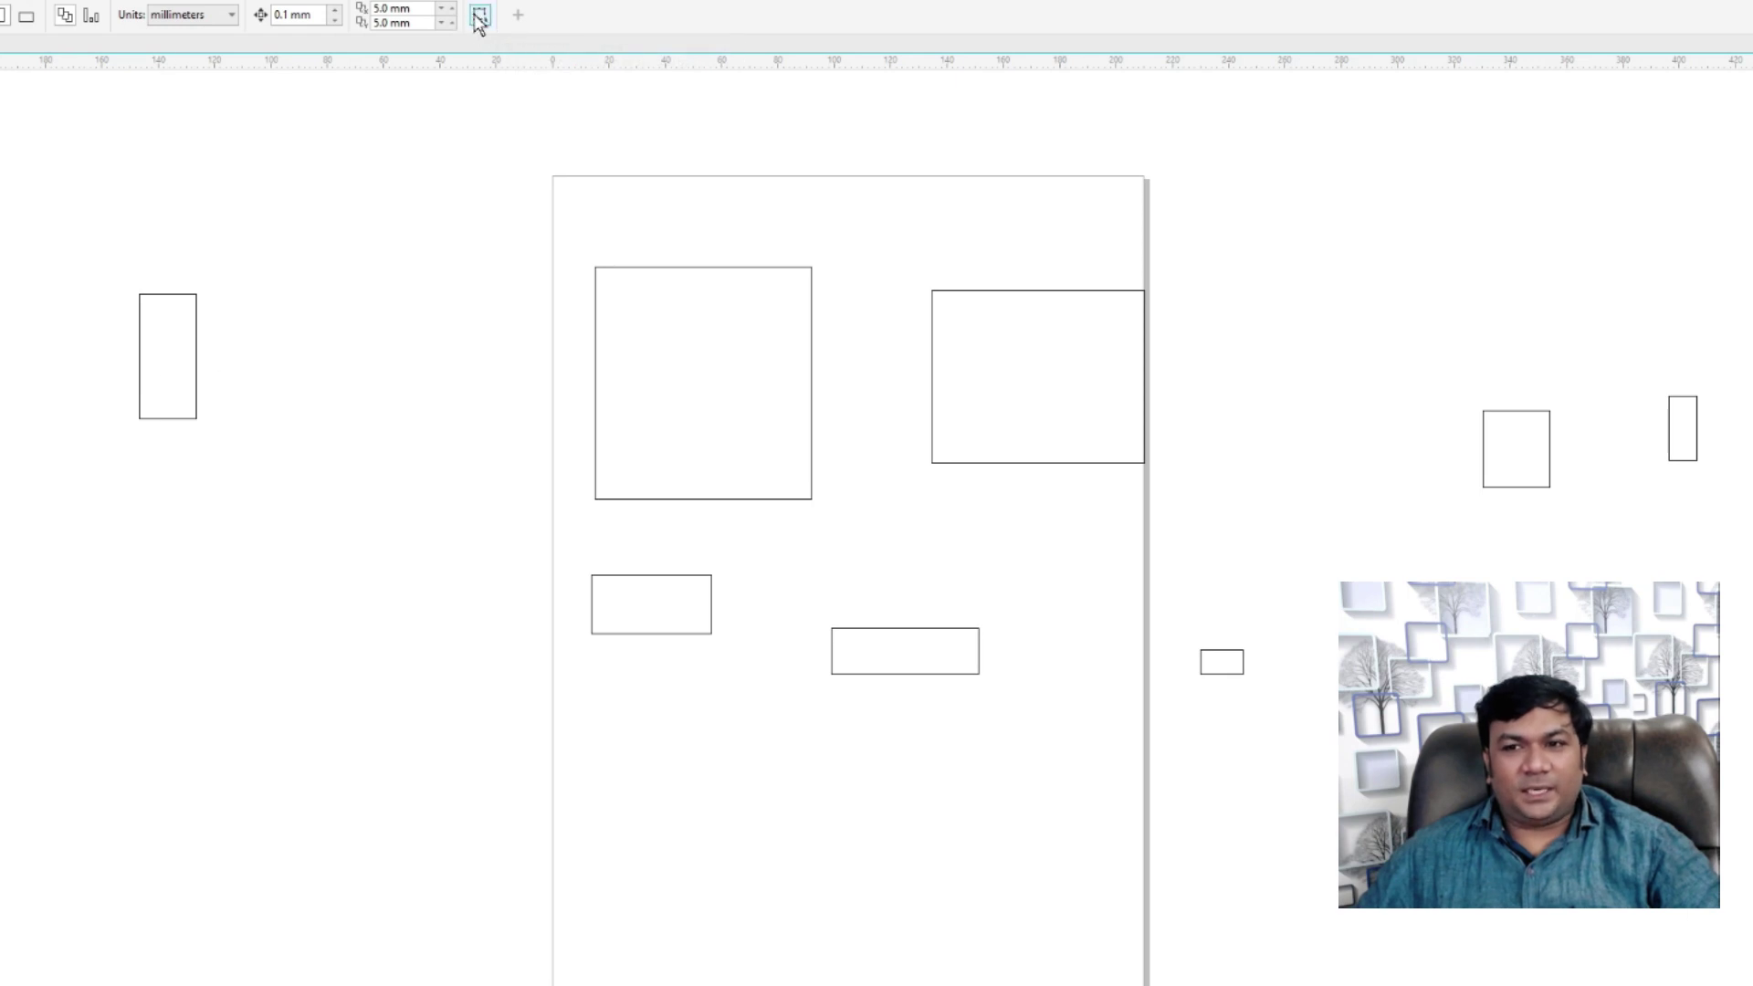
{"action": "left_click", "coordinate": [180, 340]}
{"action": "left_click", "coordinate": [681, 408]}
{"action": "left_click", "coordinate": [977, 407]}
{"action": "left_click", "coordinate": [904, 650]}
{"action": "left_click", "coordinate": [680, 610]}
{"action": "left_click", "coordinate": [1212, 666]}
{"action": "left_click", "coordinate": [1503, 474]}
{"action": "left_click", "coordinate": [1680, 424]}
{"action": "left_click", "coordinate": [589, 185]}
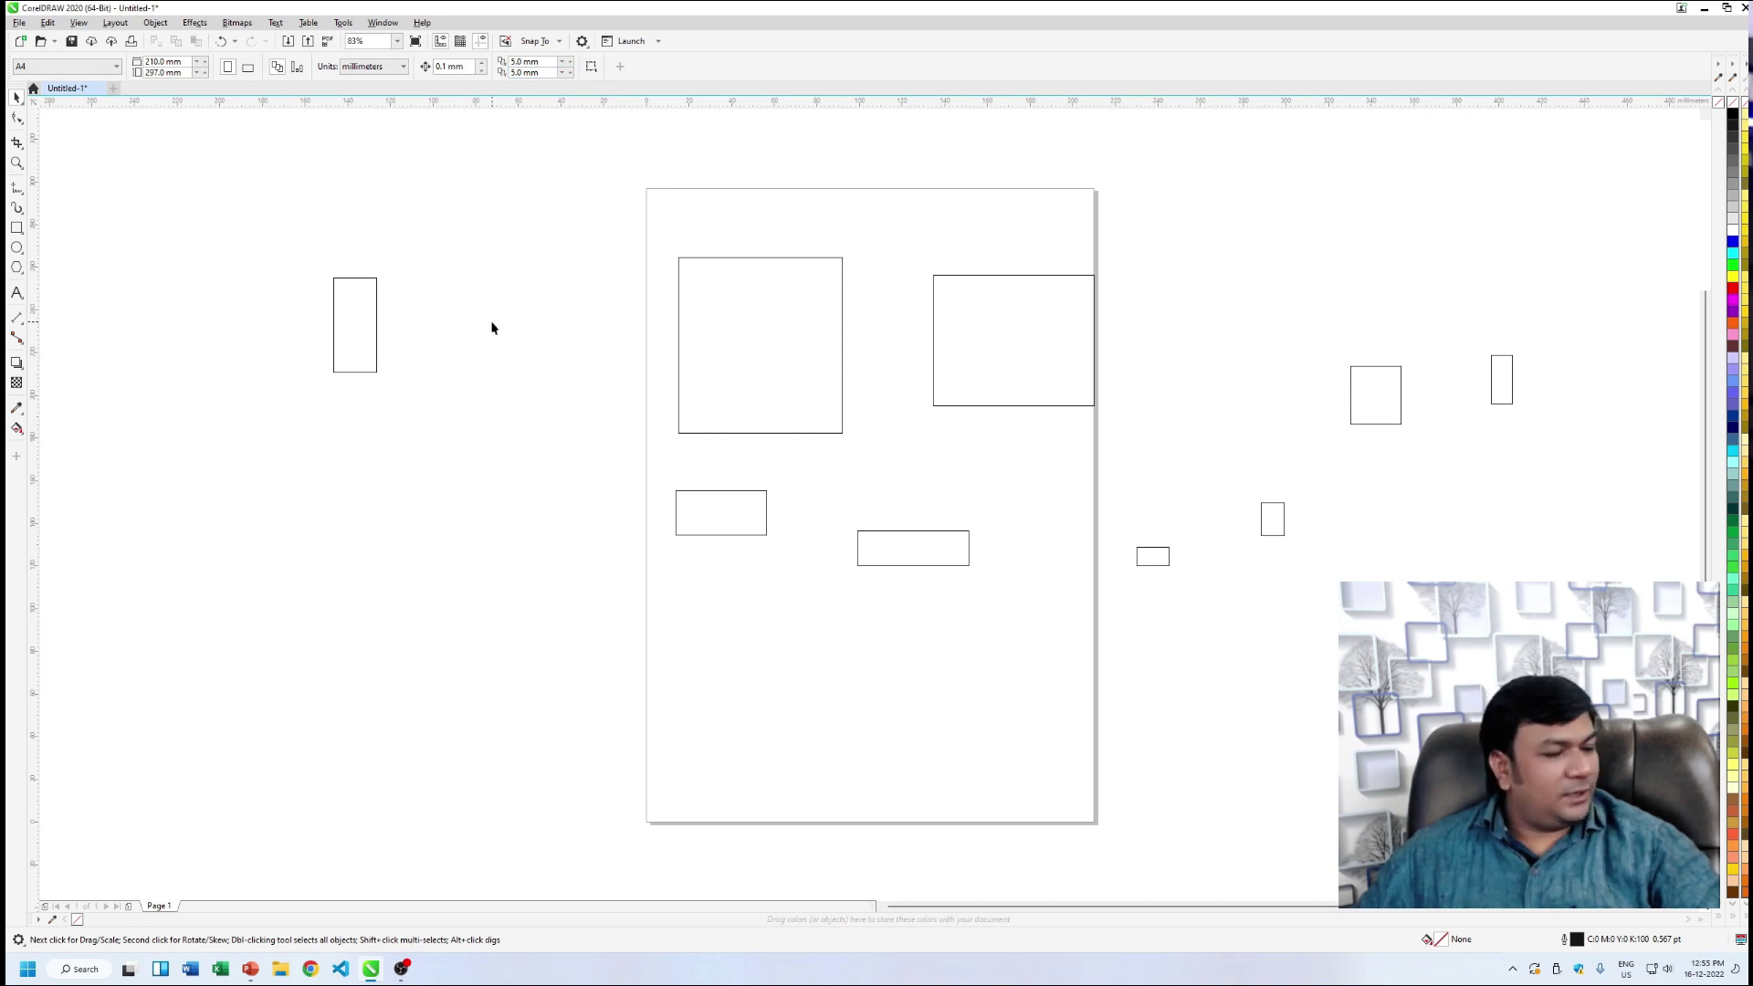
- Test selecting the rectangles one after another by their outlines, from the left one to the far right one
{"action": "left_click", "coordinate": [378, 371]}
{"action": "left_click", "coordinate": [1022, 405]}
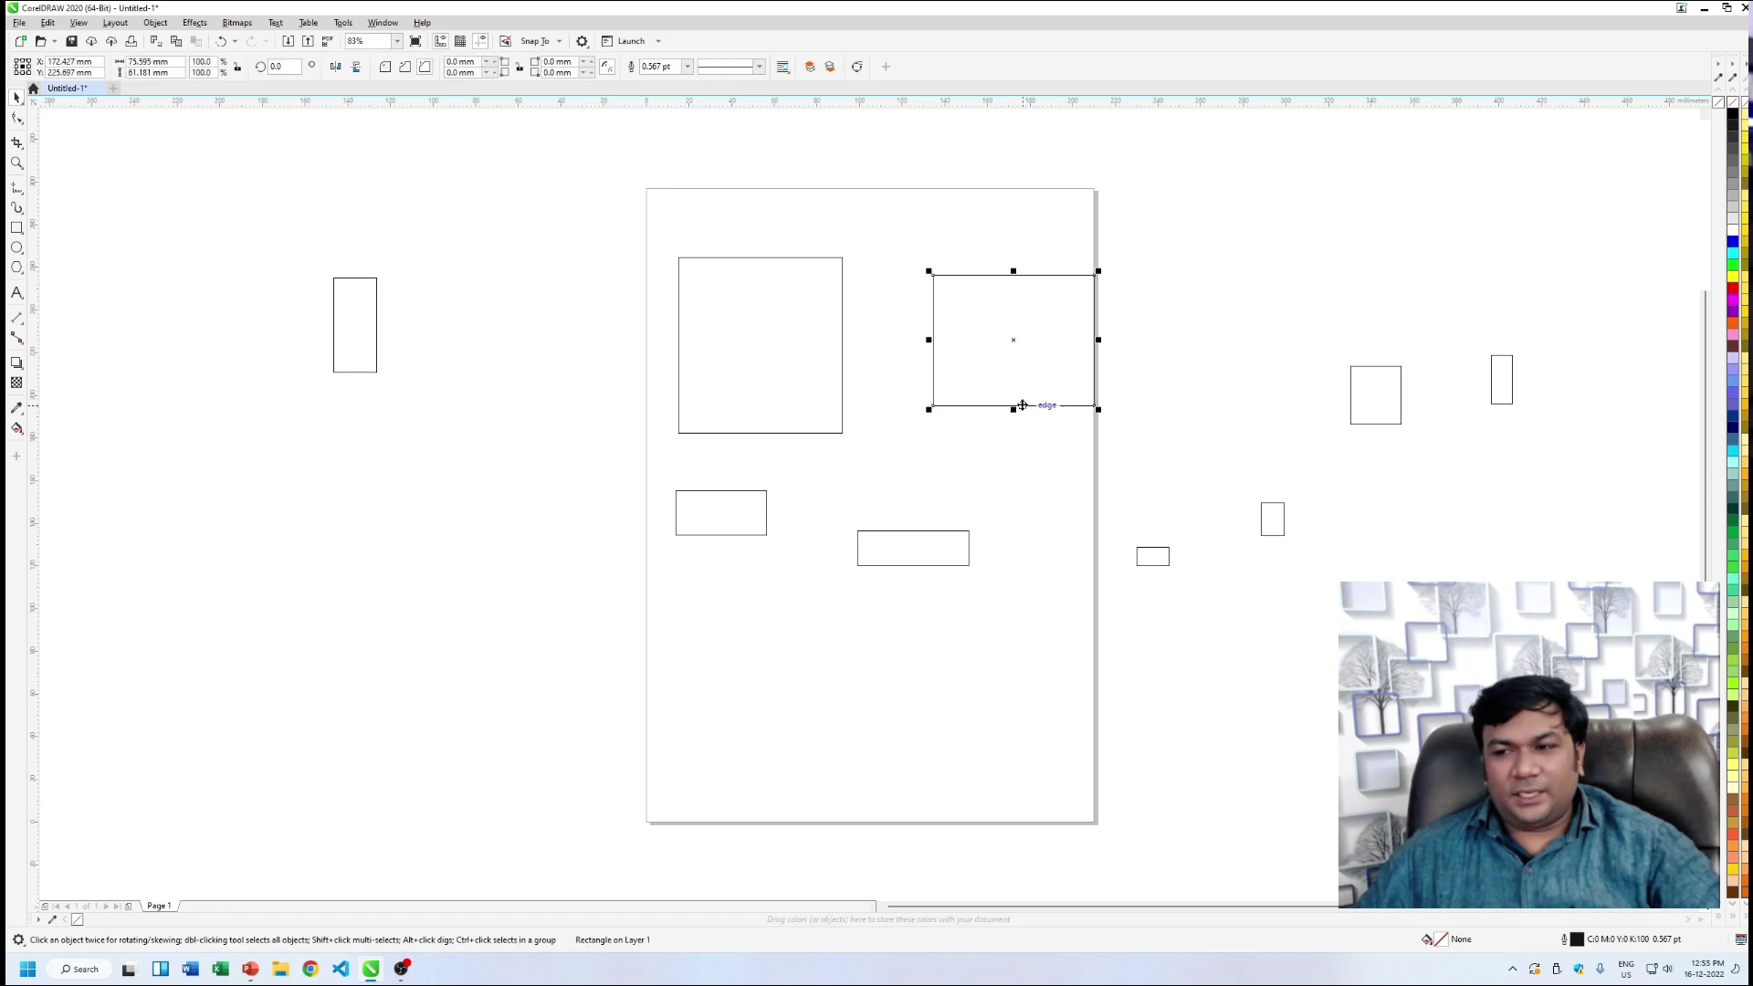
{"action": "left_click", "coordinate": [767, 517]}
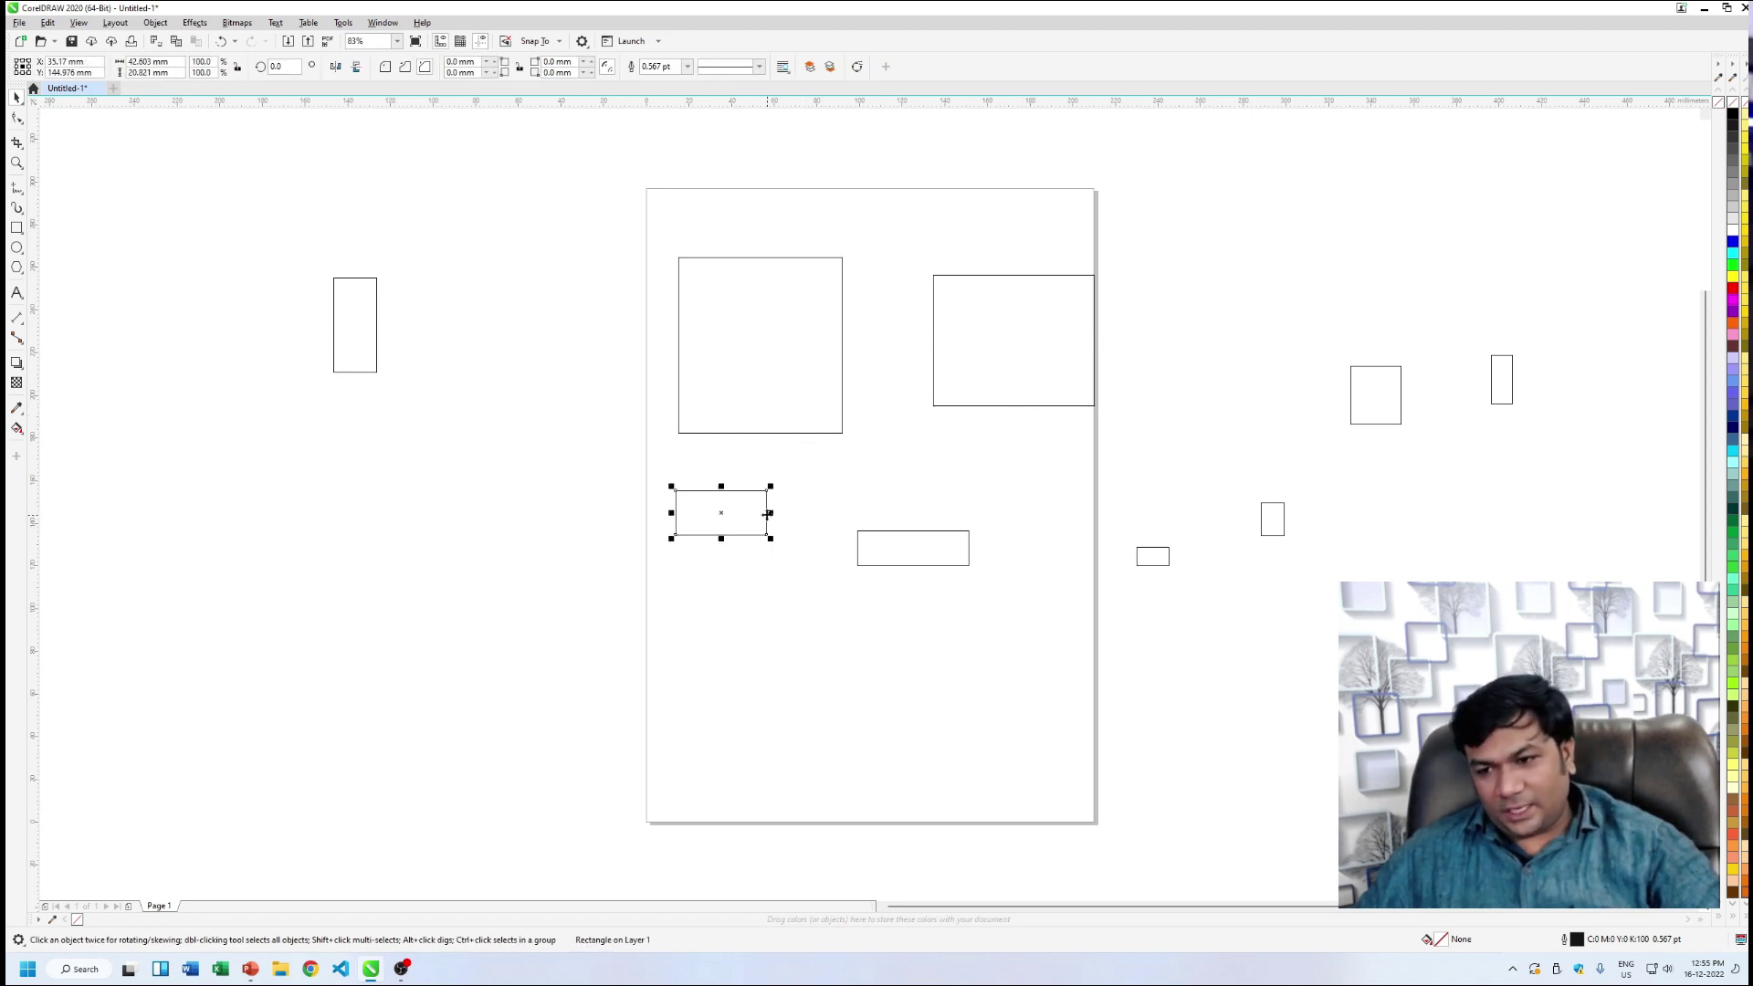
{"action": "left_click", "coordinate": [911, 530]}
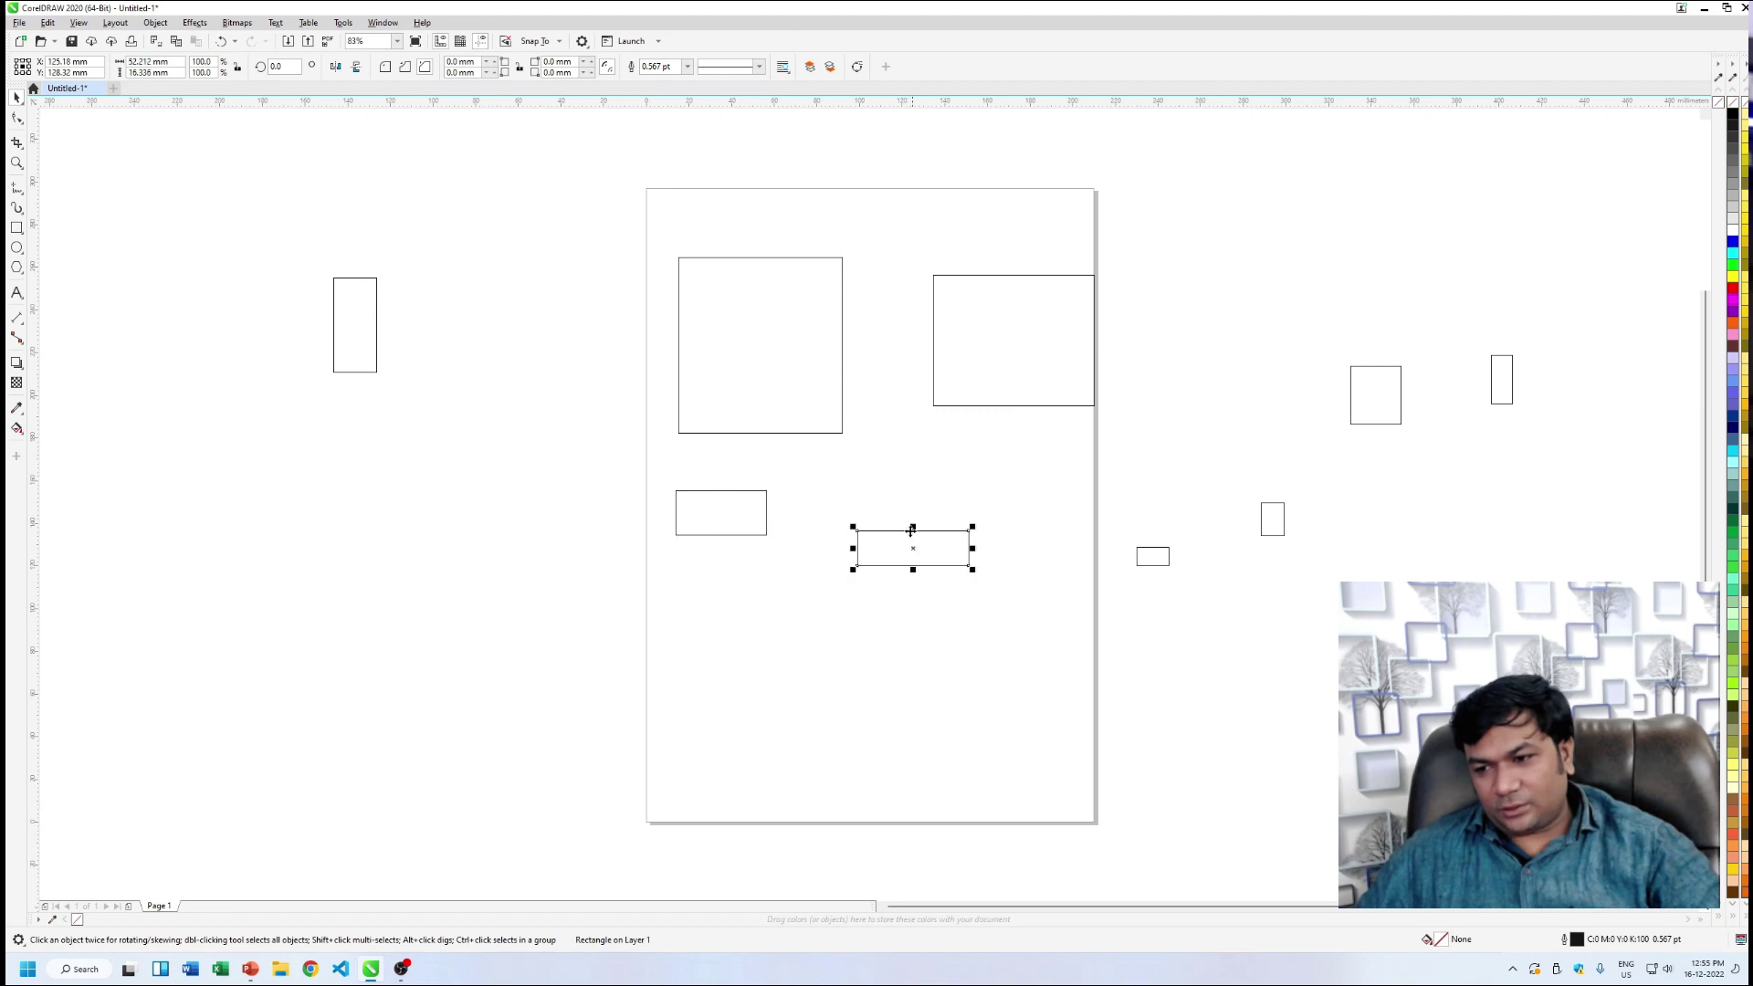
{"action": "left_click", "coordinate": [1157, 548]}
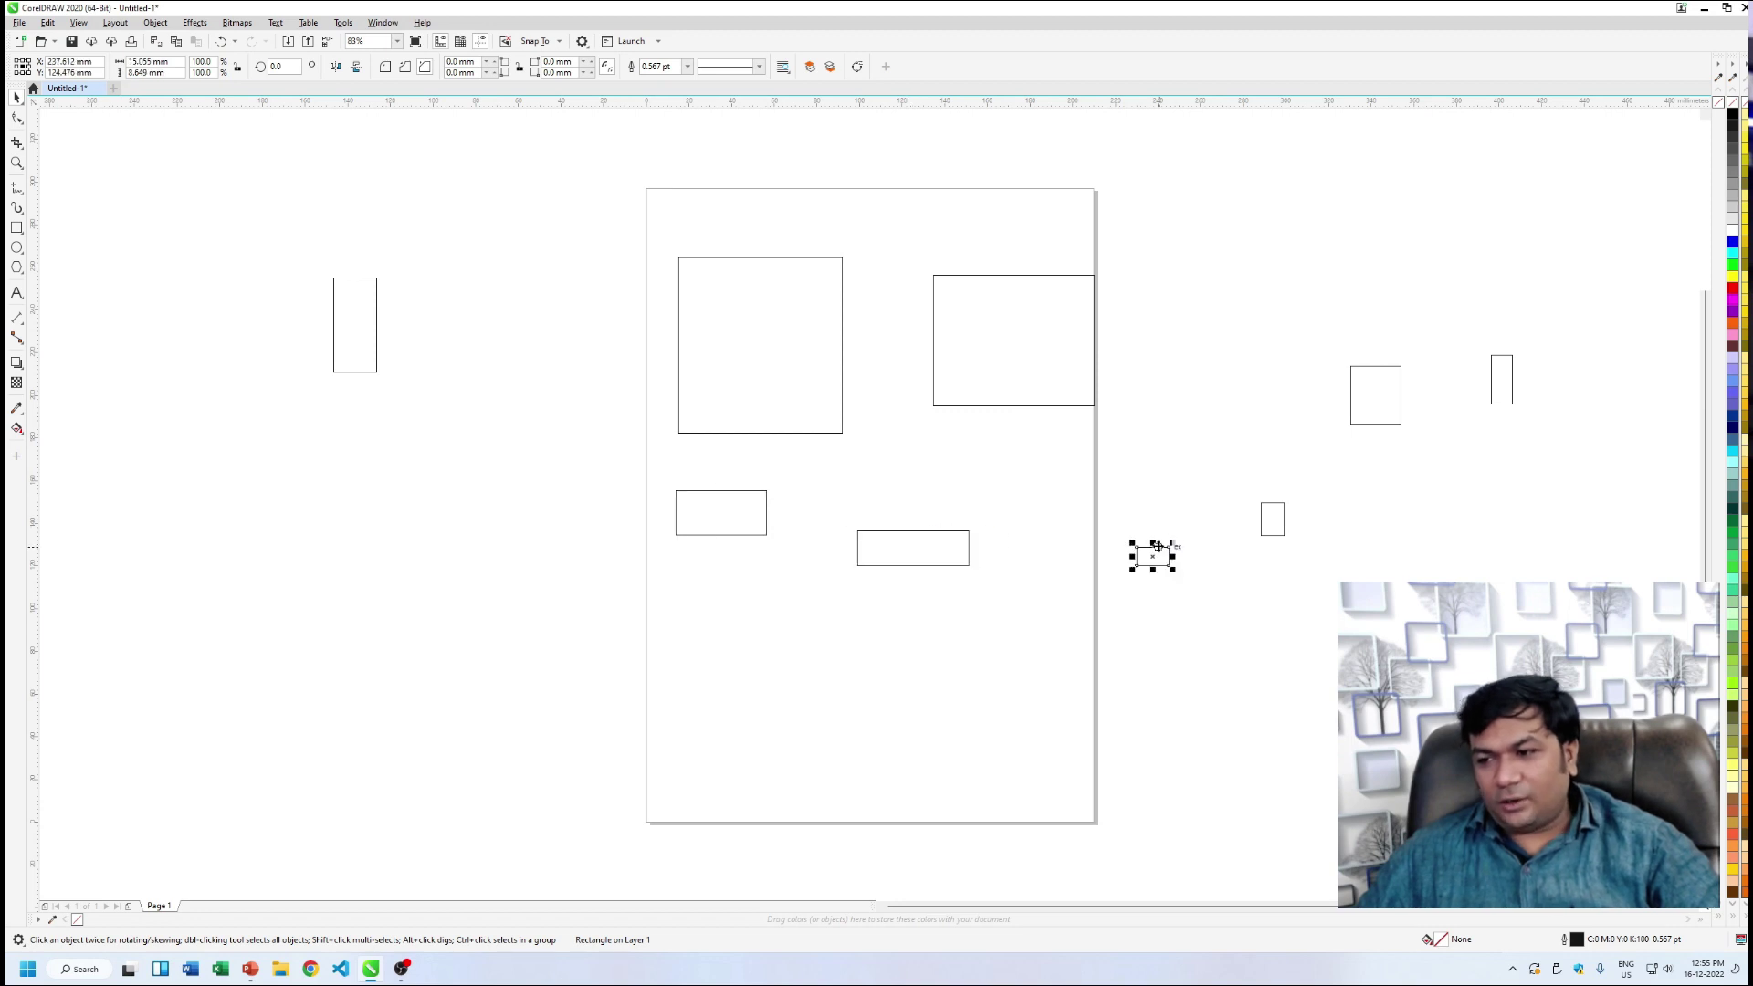
{"action": "left_click", "coordinate": [1270, 508]}
{"action": "left_click", "coordinate": [1371, 366]}
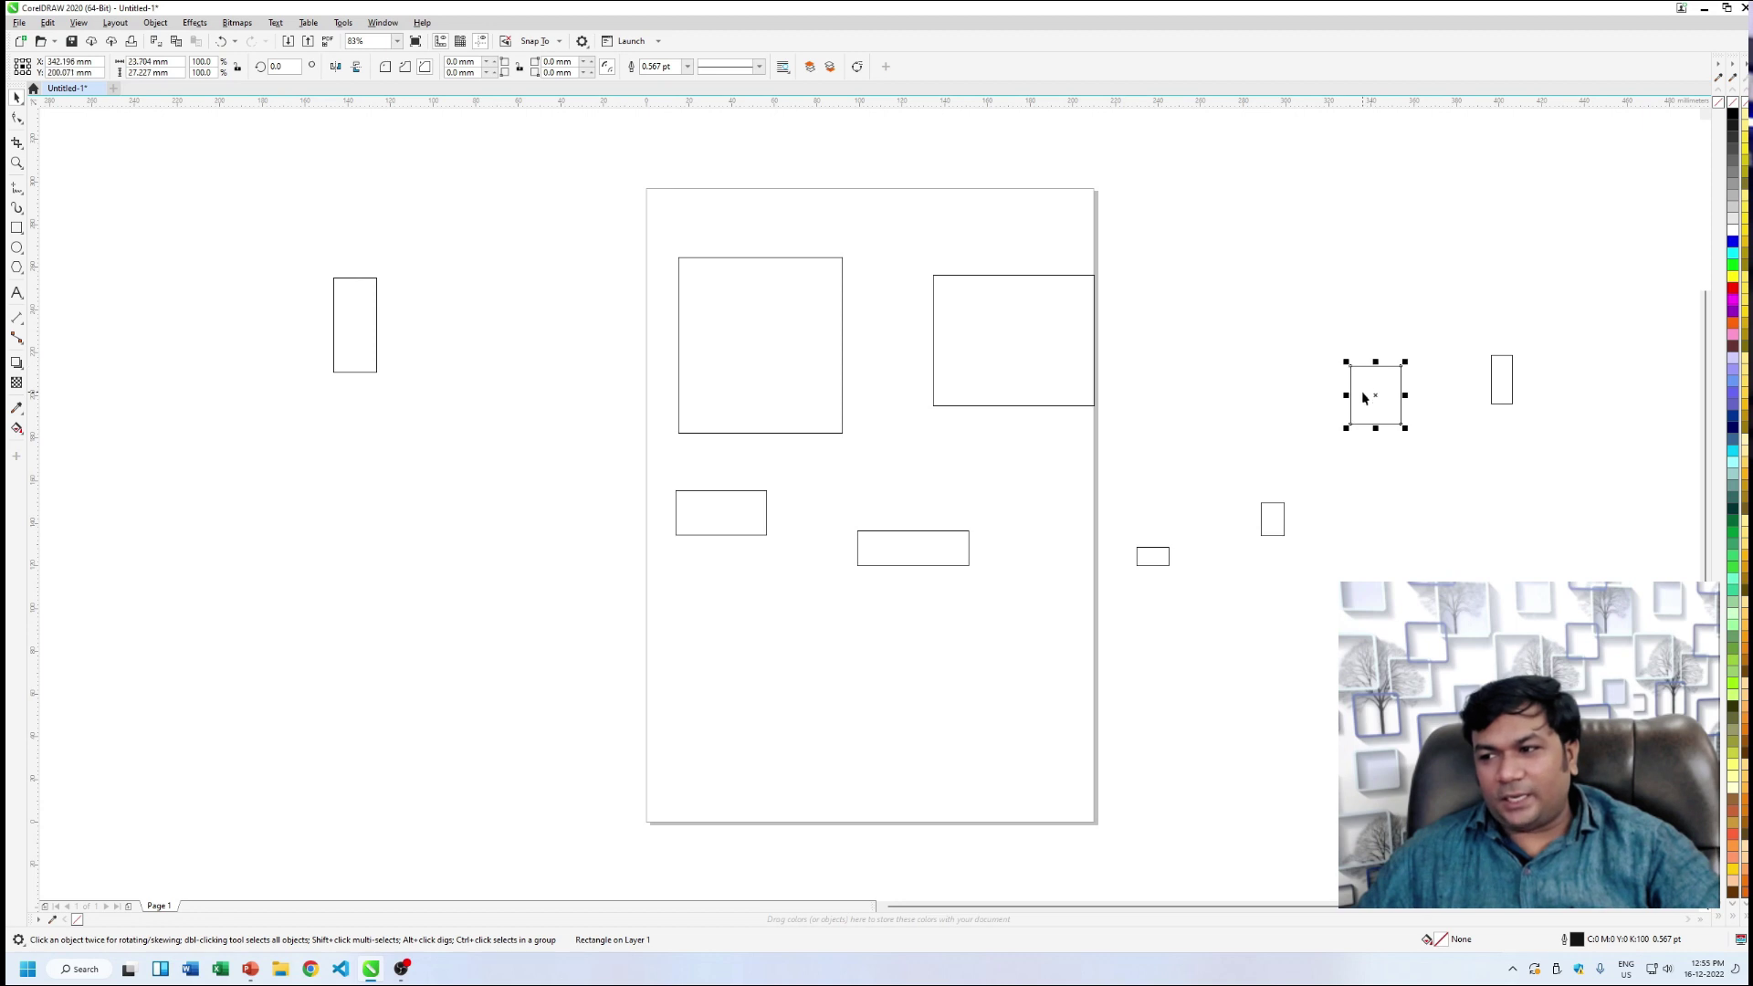
{"action": "left_click", "coordinate": [1502, 363]}
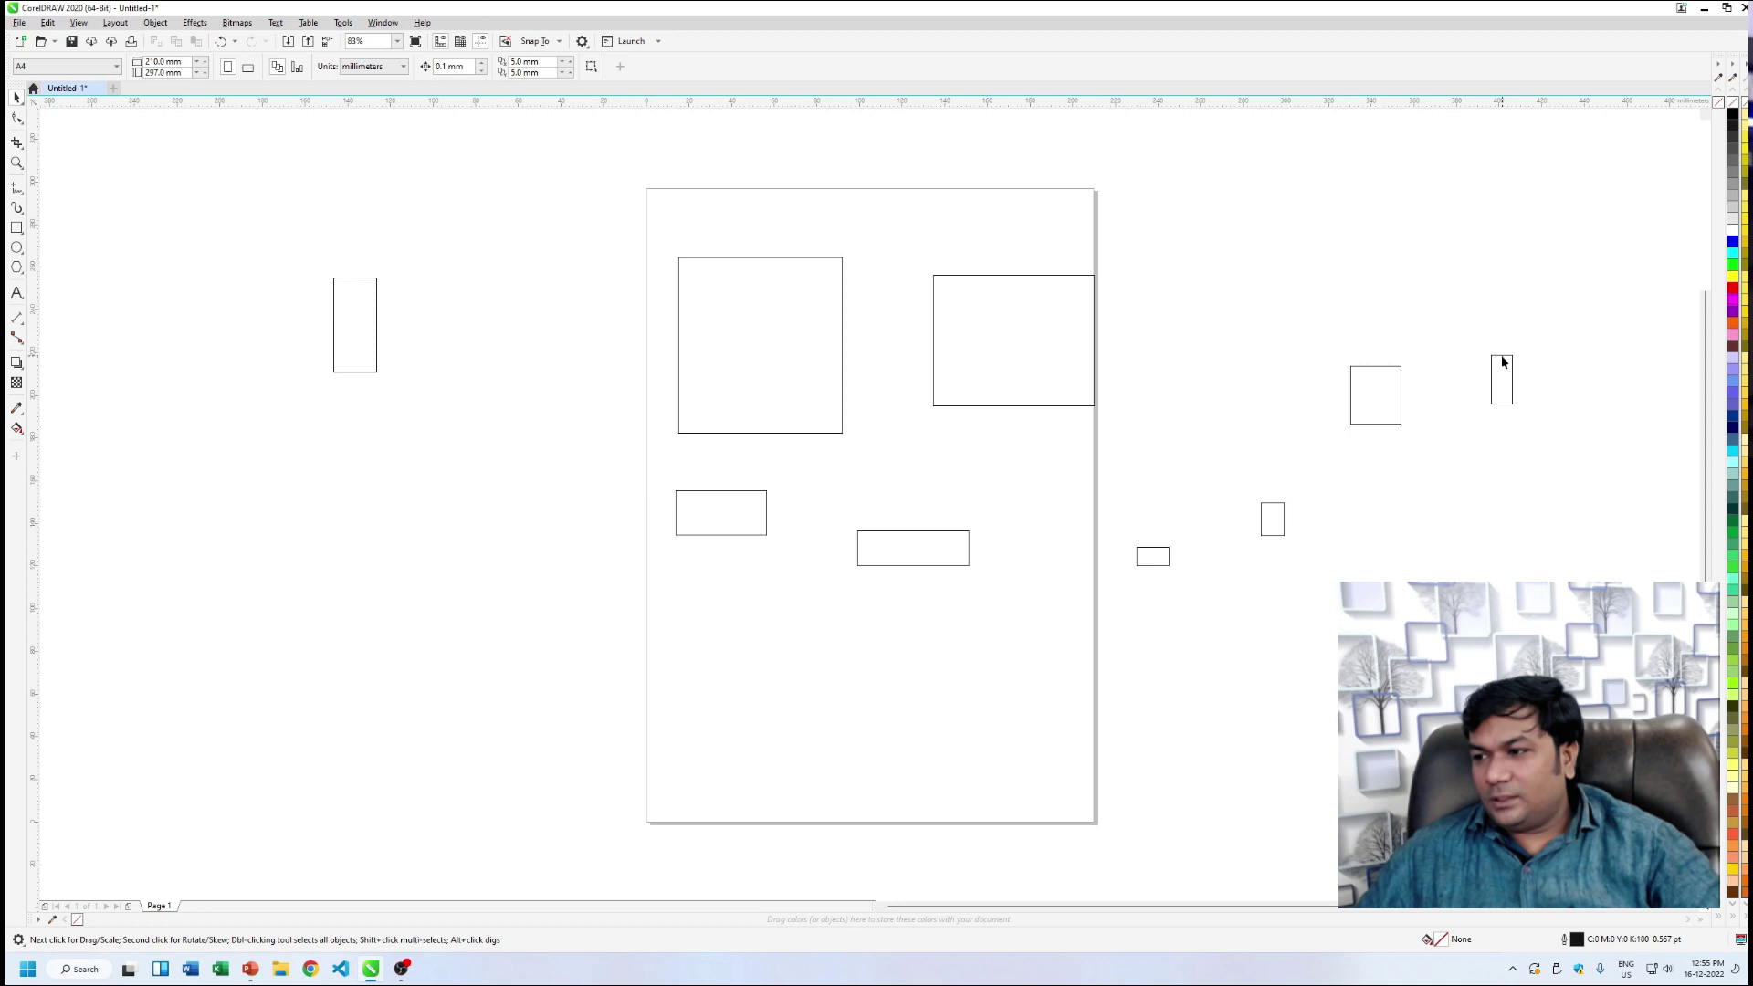
{"action": "left_click", "coordinate": [1501, 363]}
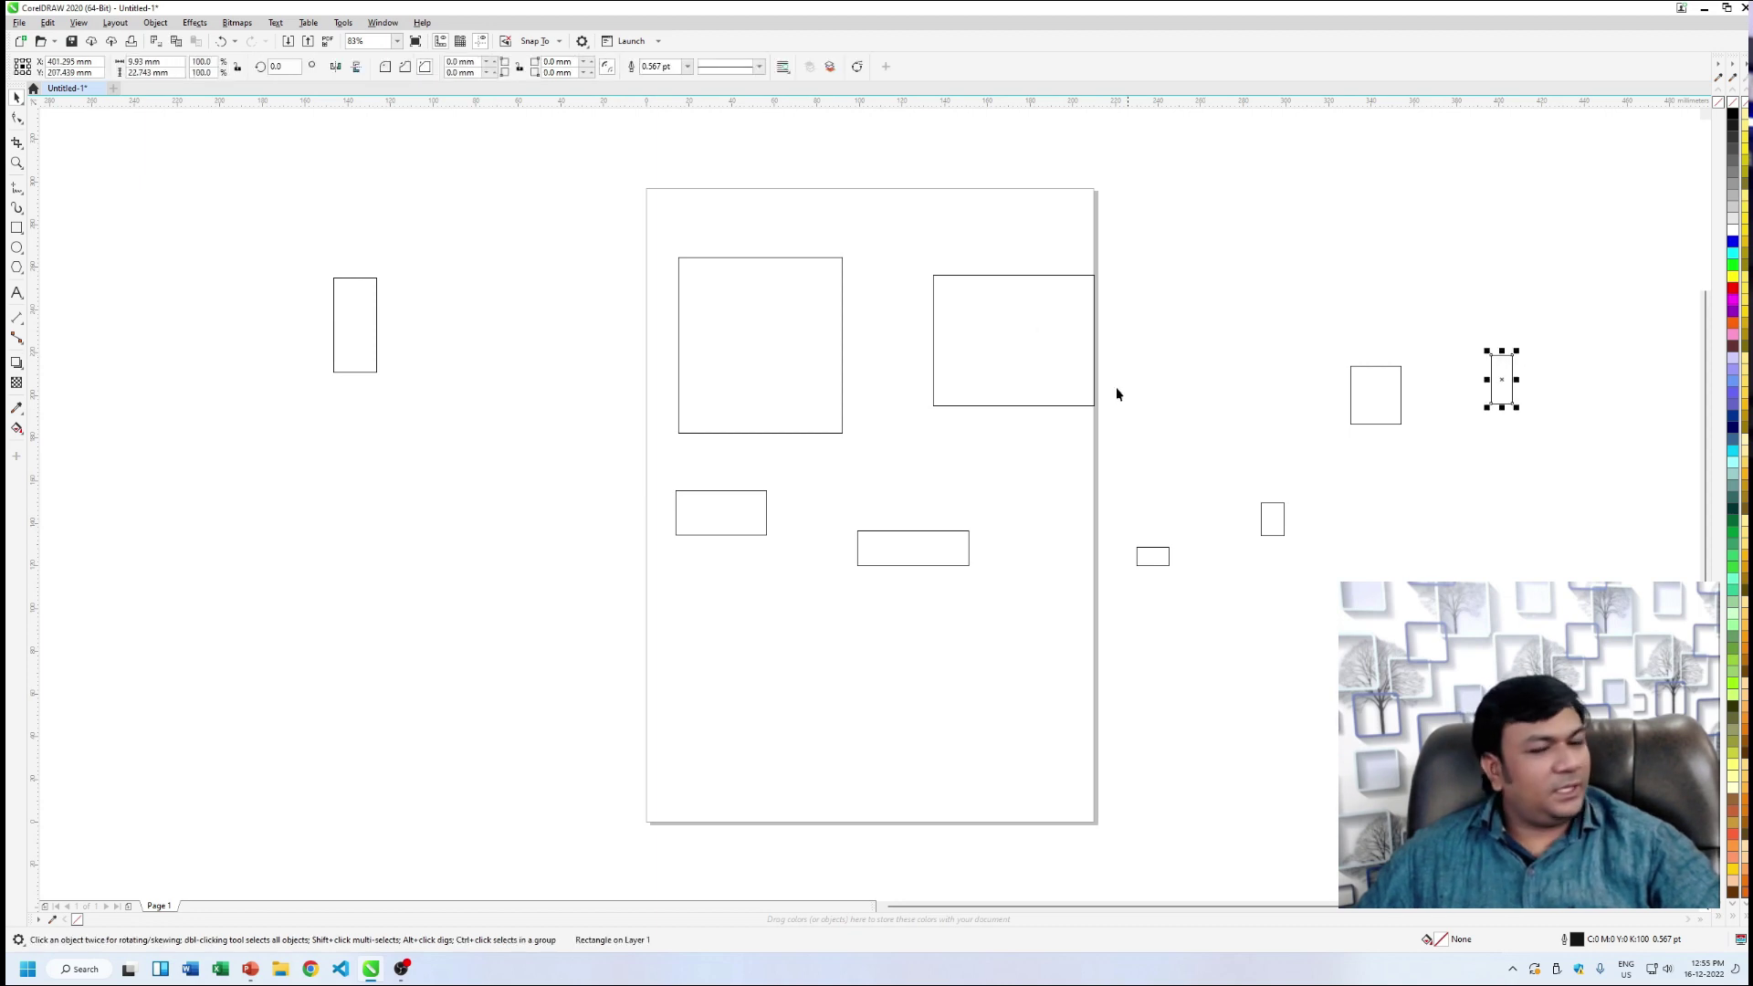
- Select the large upper-left rectangle by its top edge and advance the selection to the next object
{"action": "left_click", "coordinate": [749, 265]}
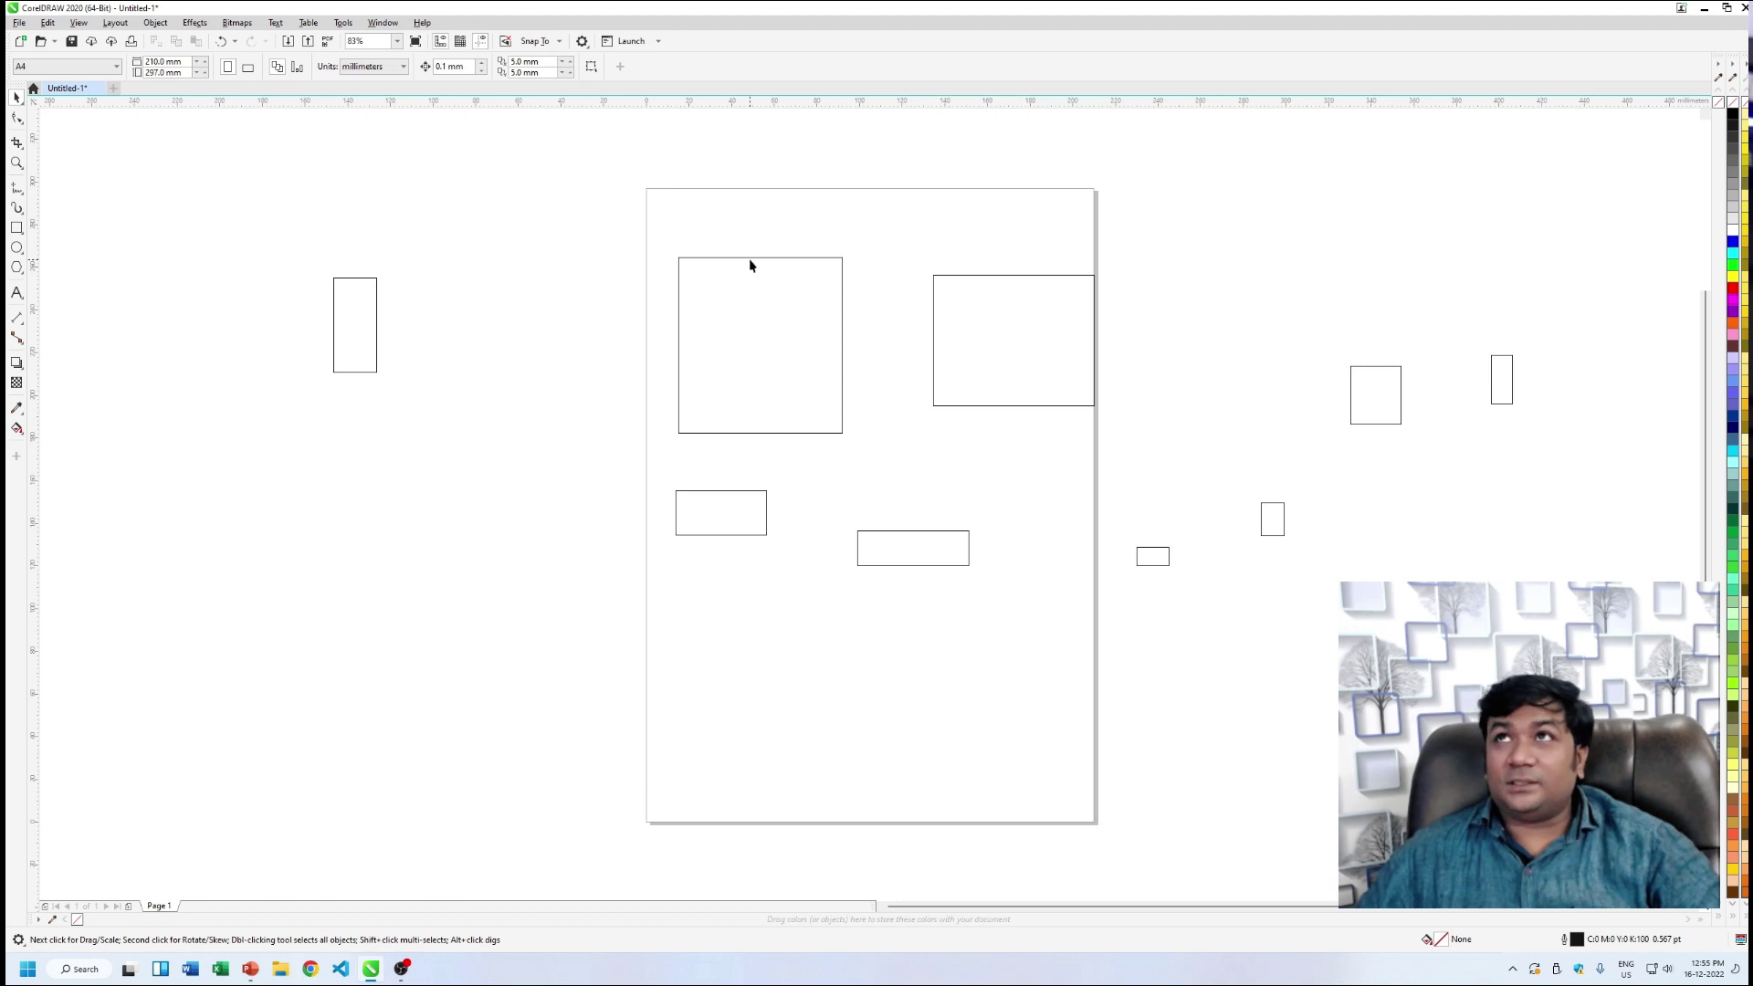
{"action": "left_click", "coordinate": [759, 256]}
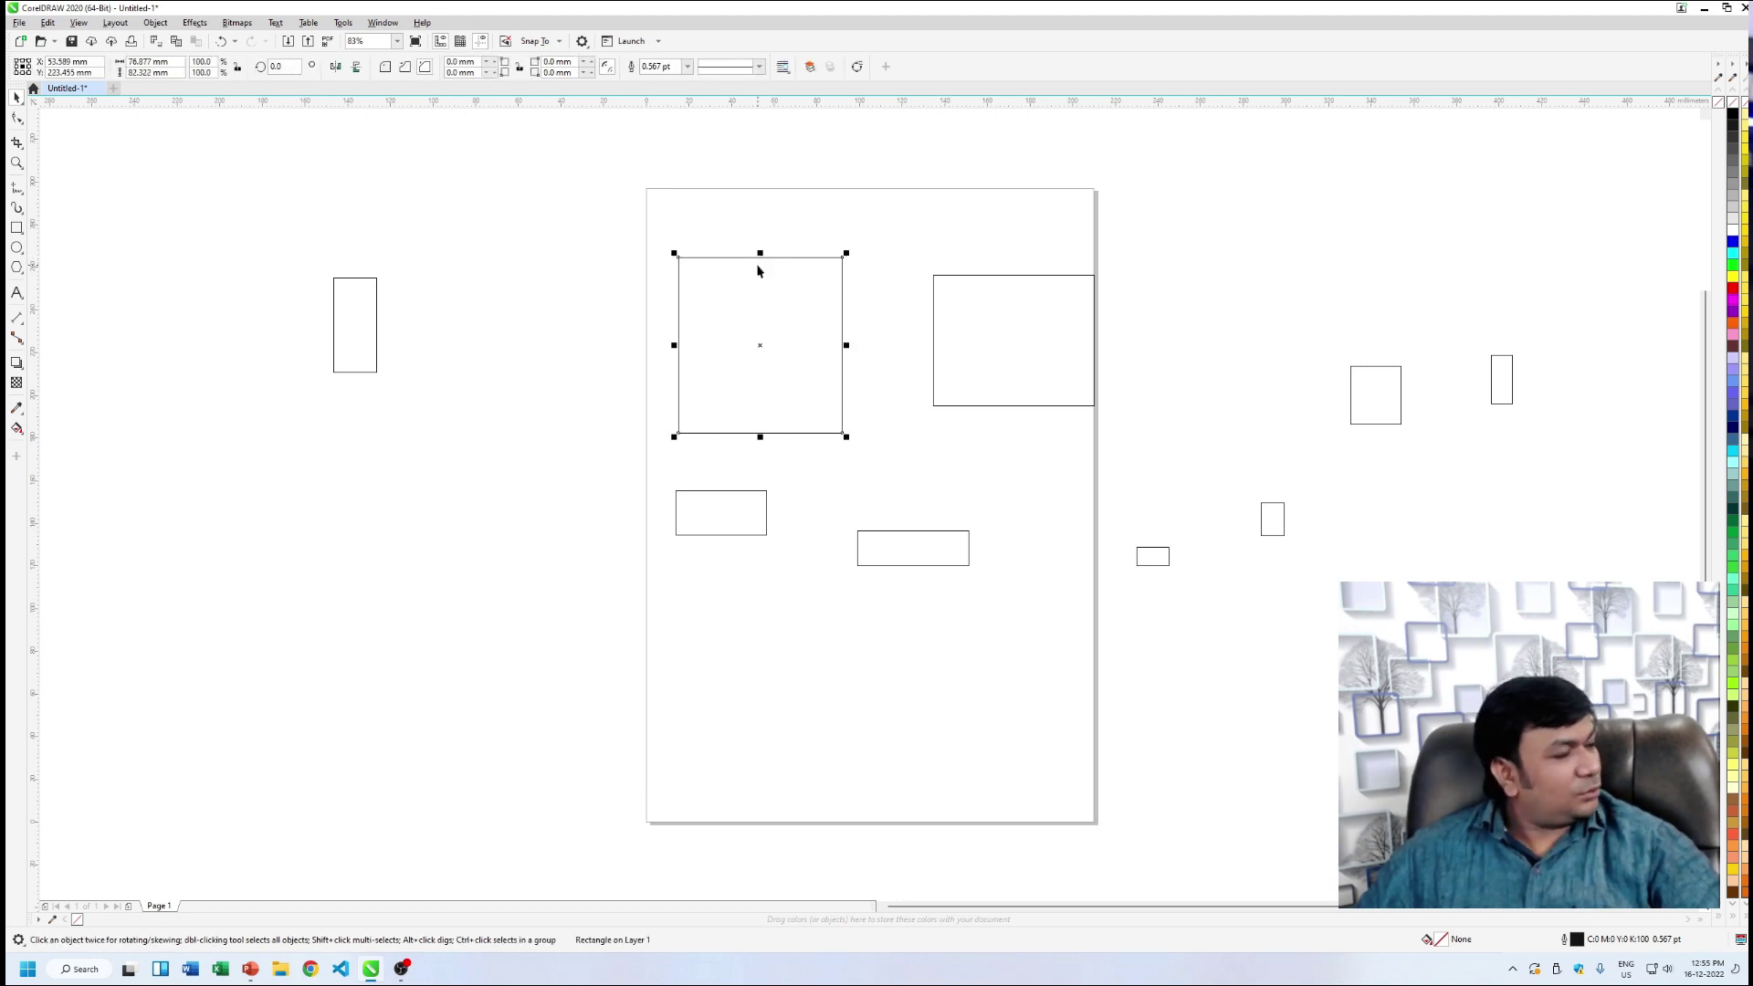
{"action": "key", "text": "Tab"}
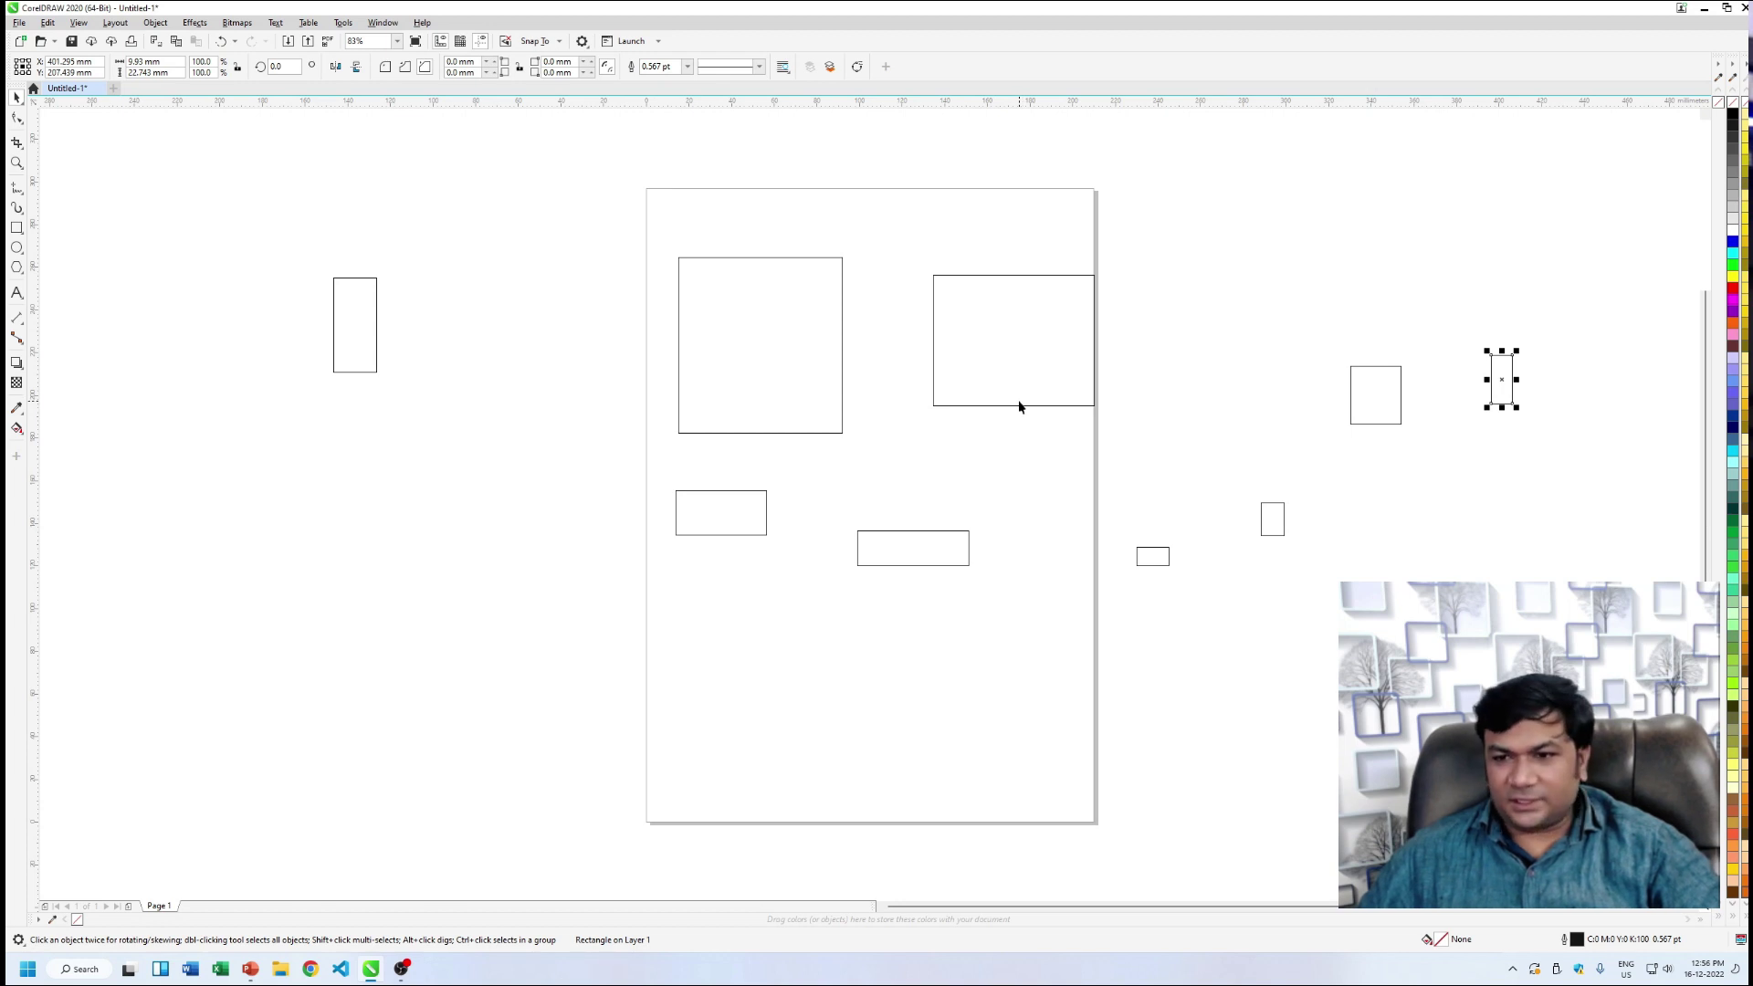
- Select both large rectangles on the page together by their facing edges
{"action": "left_click", "coordinate": [842, 349]}
{"action": "left_click", "coordinate": [934, 374], "text": "shift"}
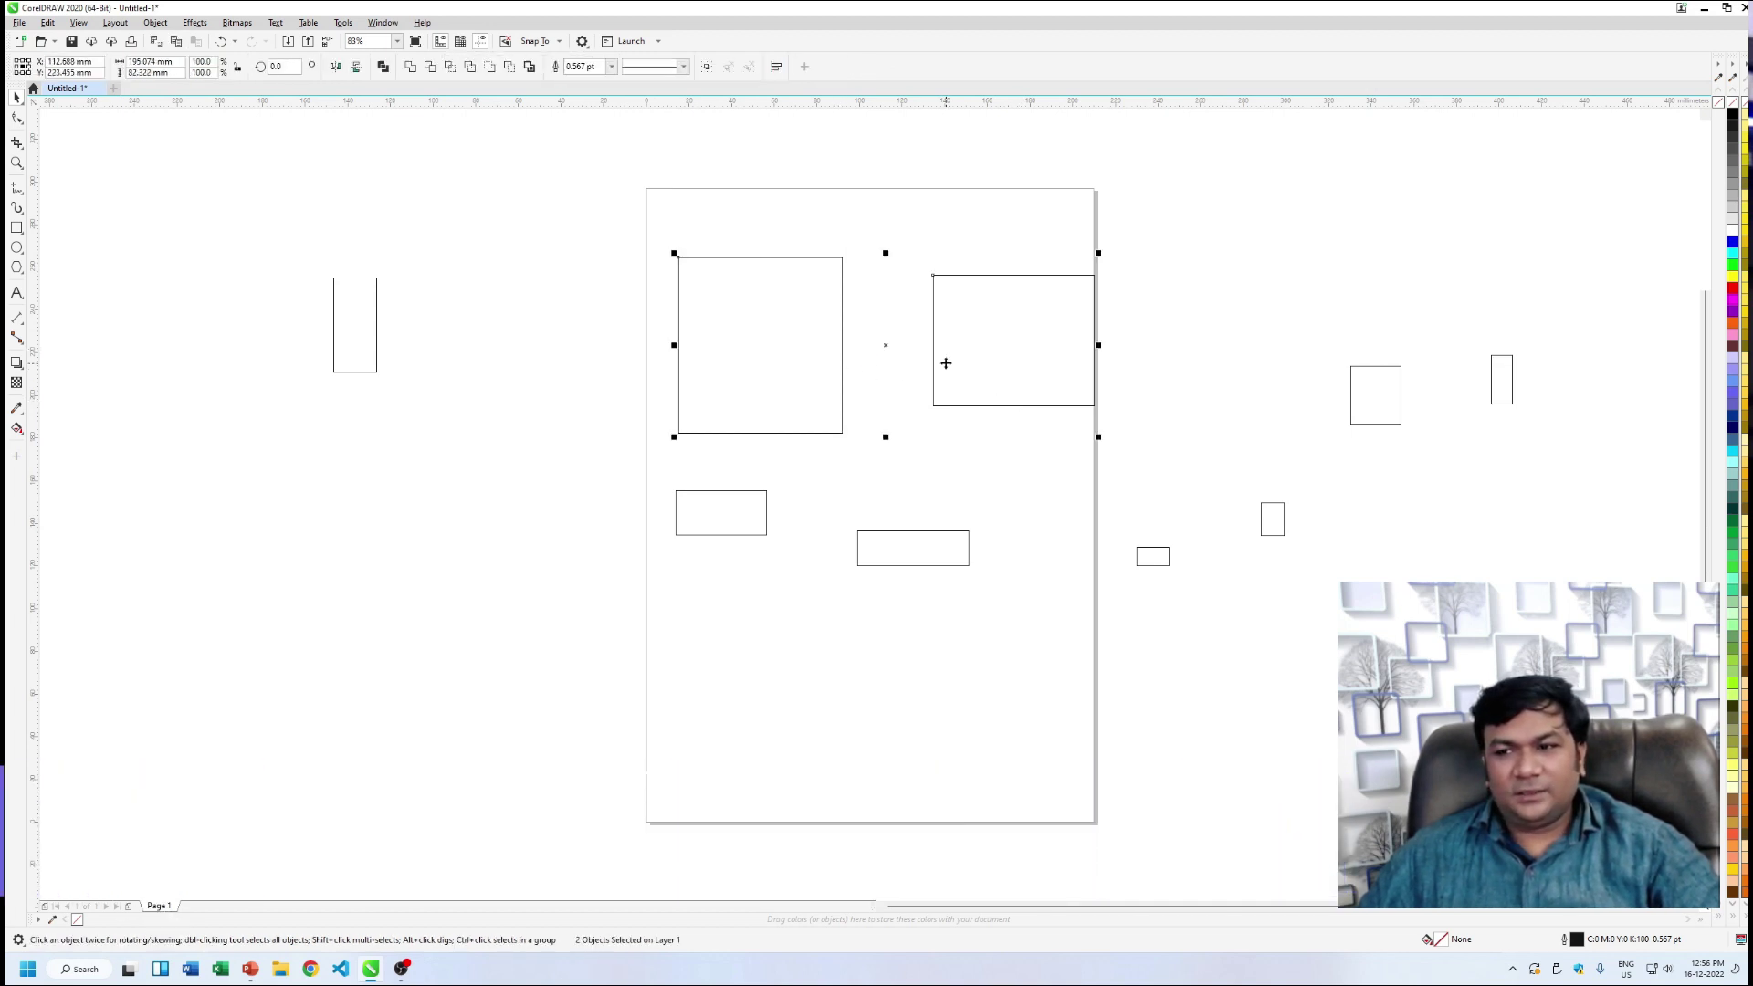
- Add the smaller rectangles on the page and on both sides of it to the selection by their outlines
{"action": "left_click", "coordinate": [757, 533], "text": "shift"}
{"action": "left_click", "coordinate": [926, 563], "text": "shift"}
{"action": "left_click", "coordinate": [376, 339], "text": "shift"}
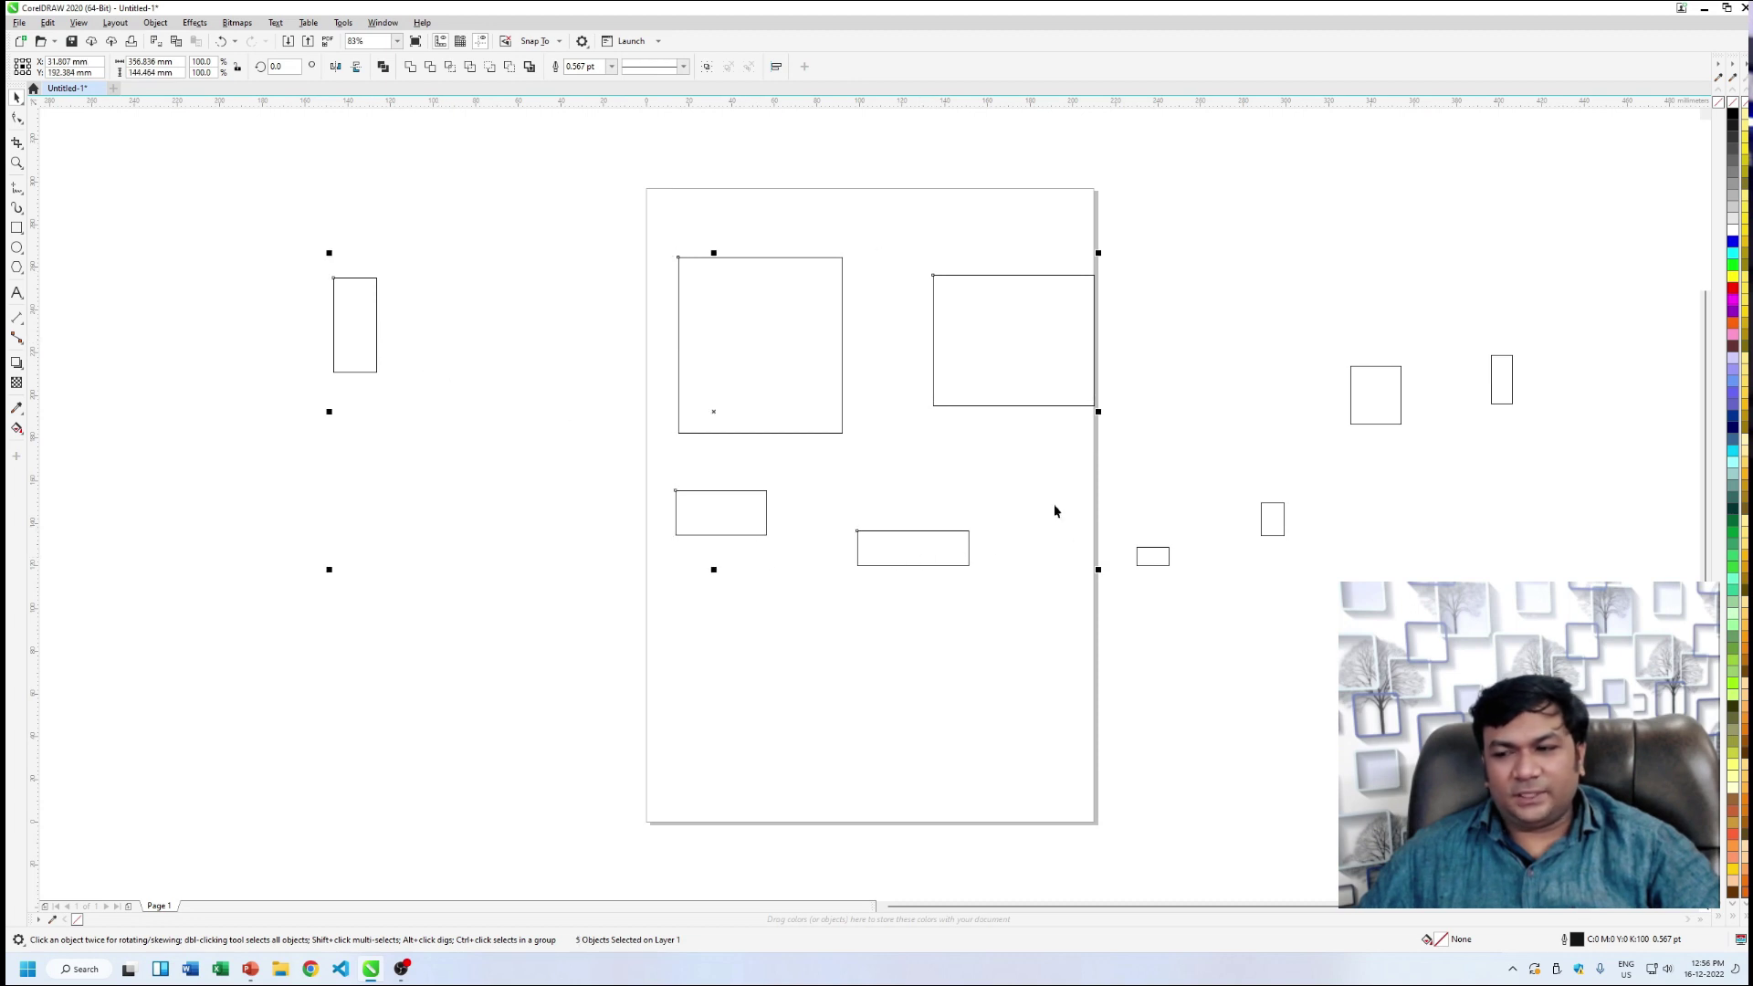
{"action": "left_click", "coordinate": [1160, 557], "text": "shift"}
{"action": "left_click", "coordinate": [1273, 519], "text": "shift"}
{"action": "left_click", "coordinate": [1353, 398], "text": "shift"}
{"action": "left_click", "coordinate": [1507, 393], "text": "shift"}
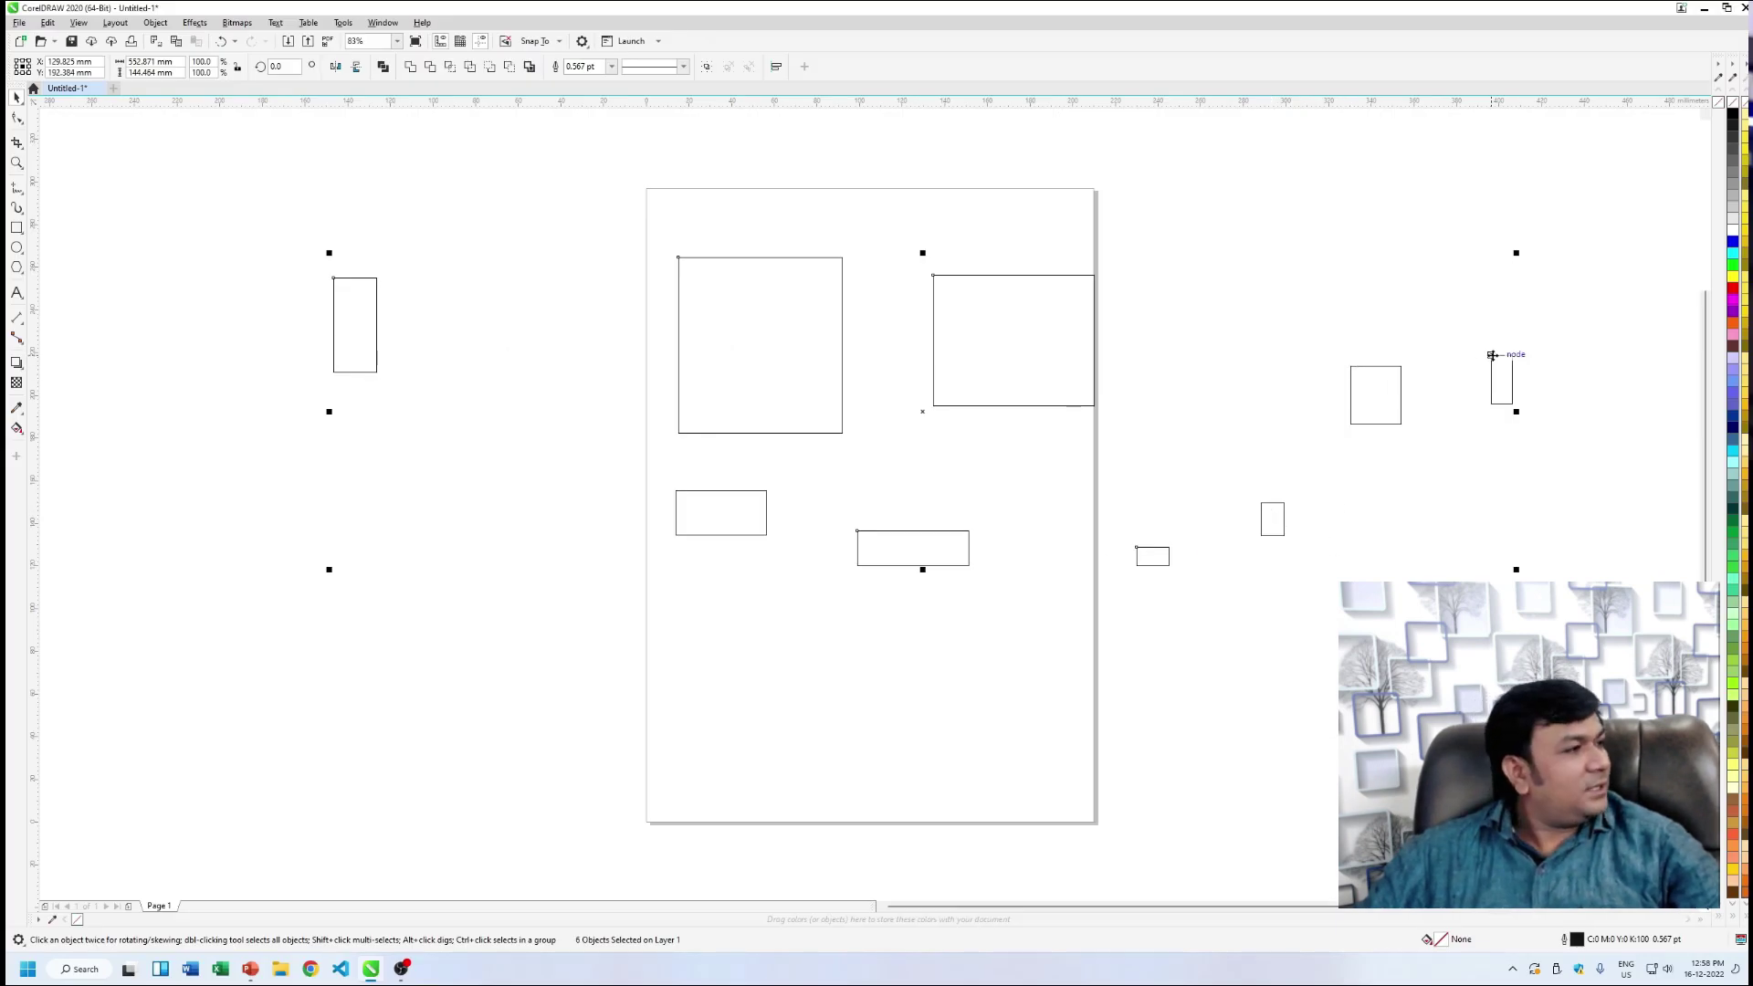
- Move the selected rectangles together and add the lower-left rectangle on the page and the small upright one right of it to the selection
{"action": "left_click_drag", "start_coordinate": [922, 409], "coordinate": [928, 572]}
{"action": "left_click_drag", "start_coordinate": [886, 731], "coordinate": [917, 385]}
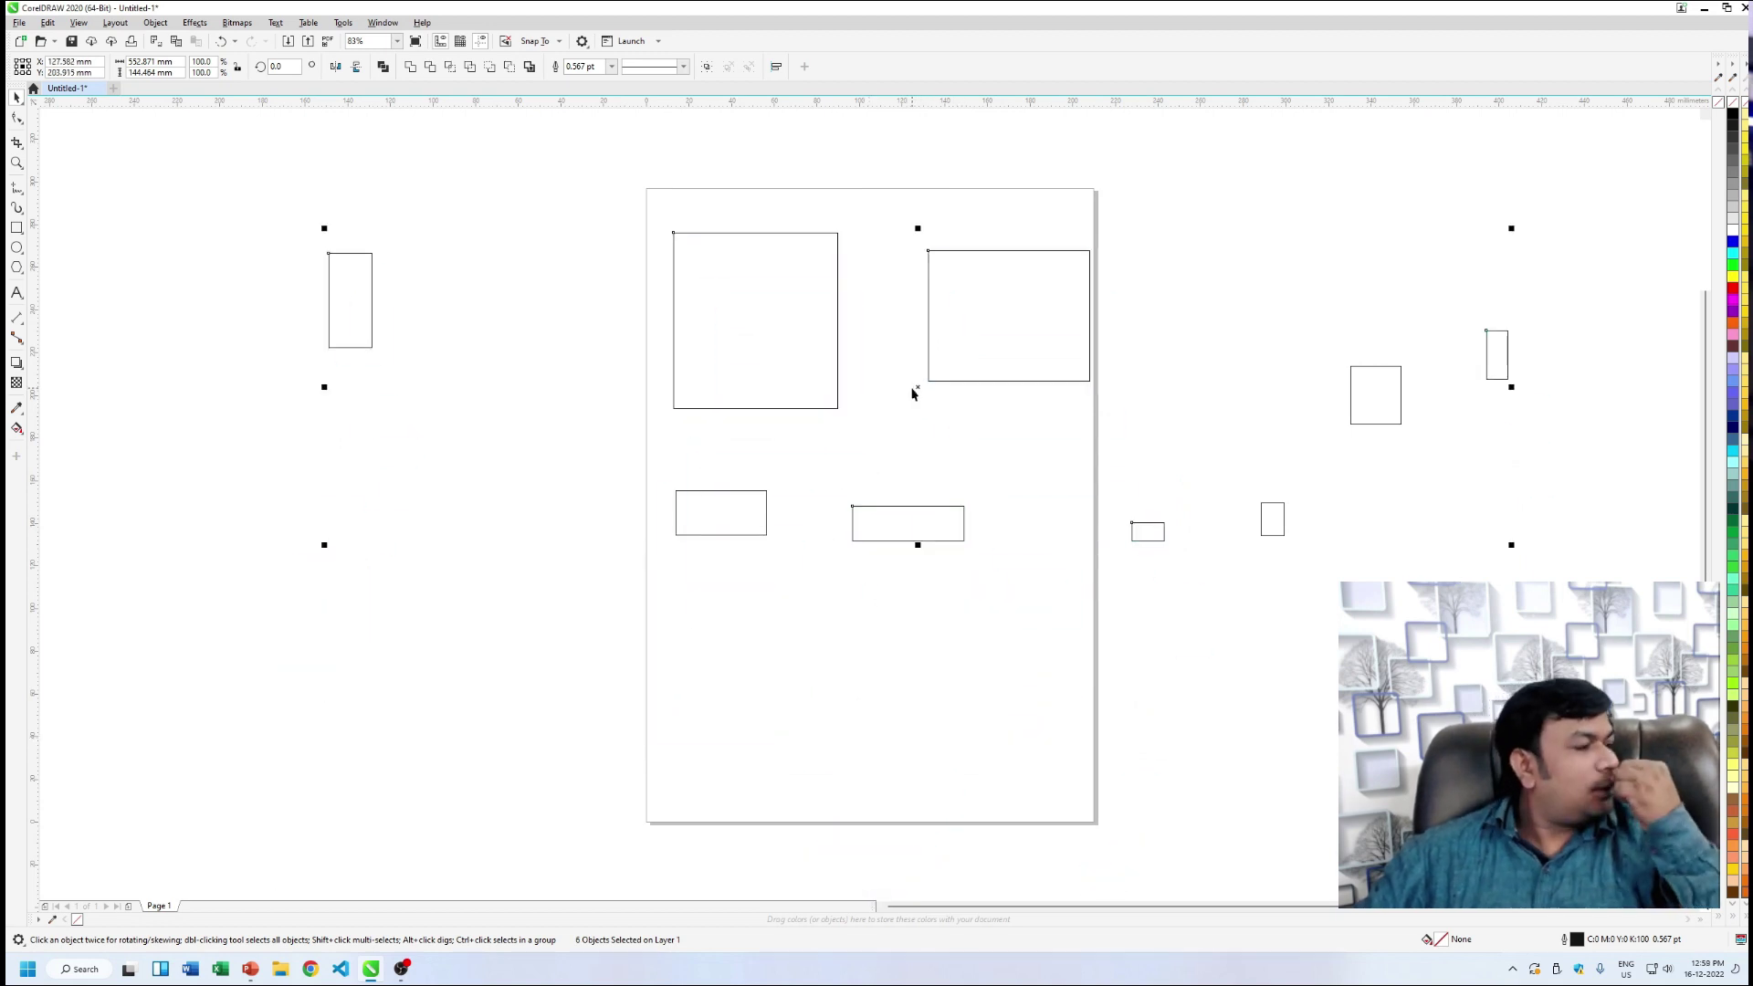
{"action": "left_click", "coordinate": [727, 505], "text": "shift"}
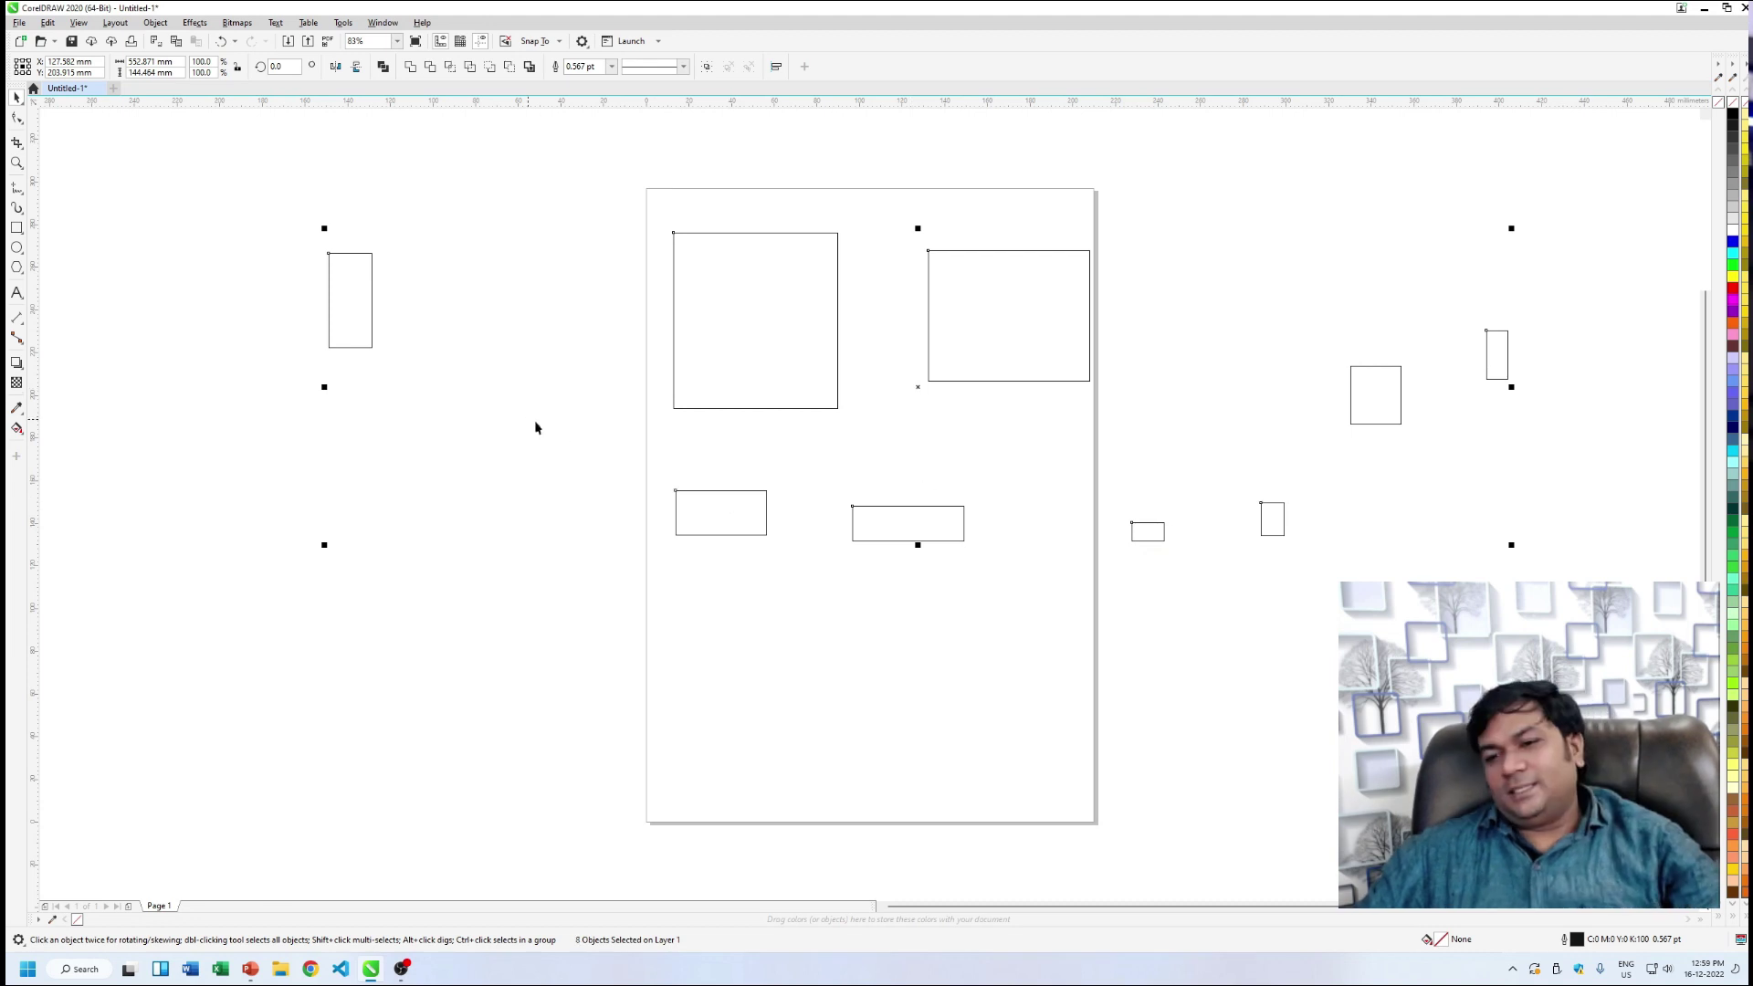
{"action": "left_click", "coordinate": [1269, 520], "text": "shift"}
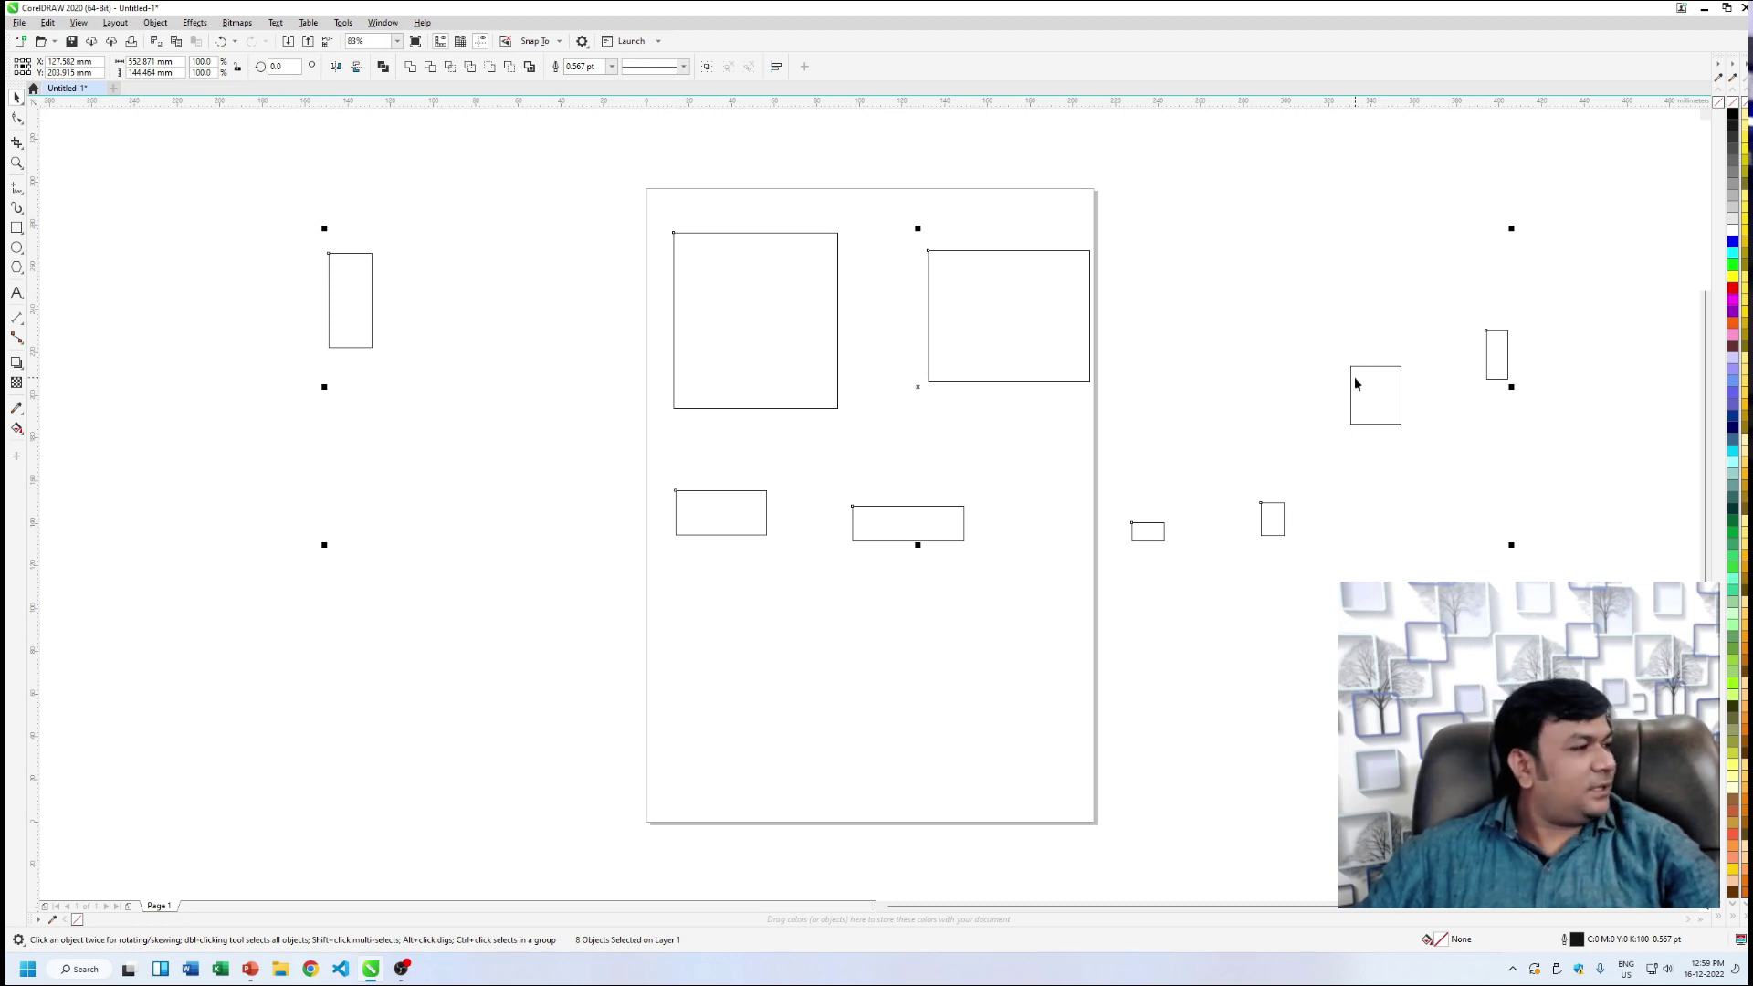
- Move the multiple selection once more, enclose all the rectangles with a selection marquee and delete them
{"action": "left_click_drag", "start_coordinate": [919, 392], "coordinate": [779, 448]}
{"action": "left_click_drag", "start_coordinate": [1542, 266], "coordinate": [187, 674]}
{"action": "key", "text": "Delete"}
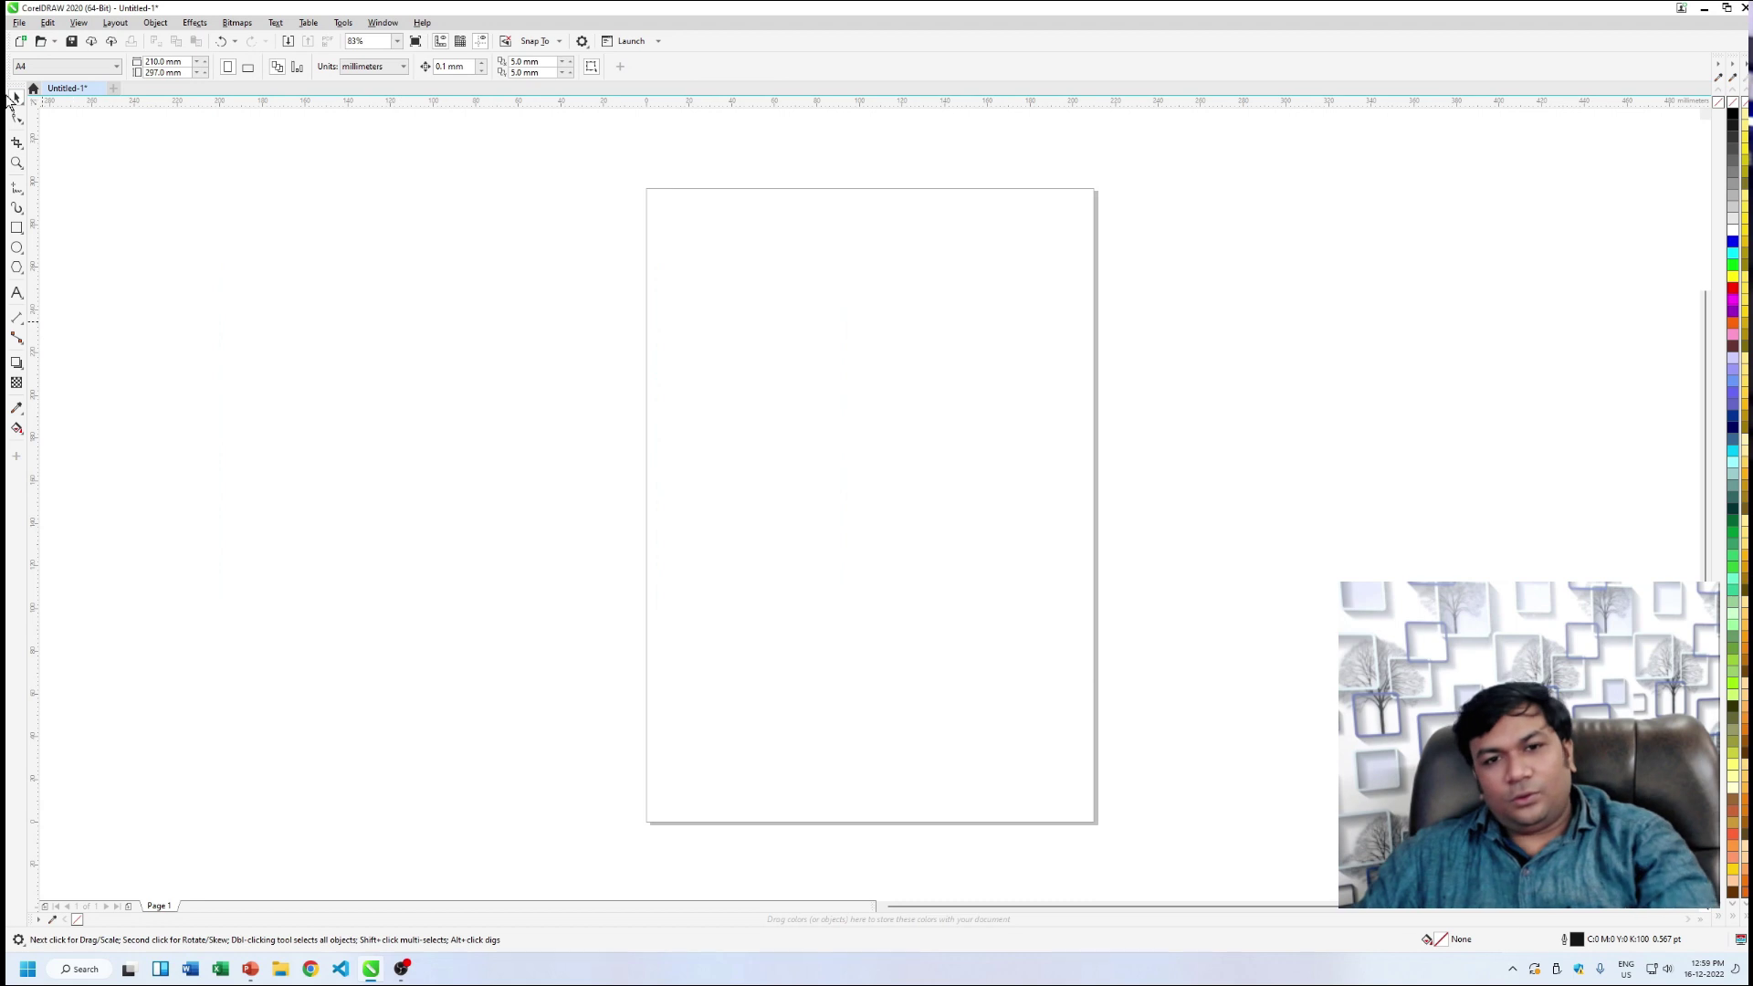
- Draw a cluster of overlapping rectangles of various sizes on the upper part of the page and across its left edge
{"action": "left_click", "coordinate": [20, 236]}
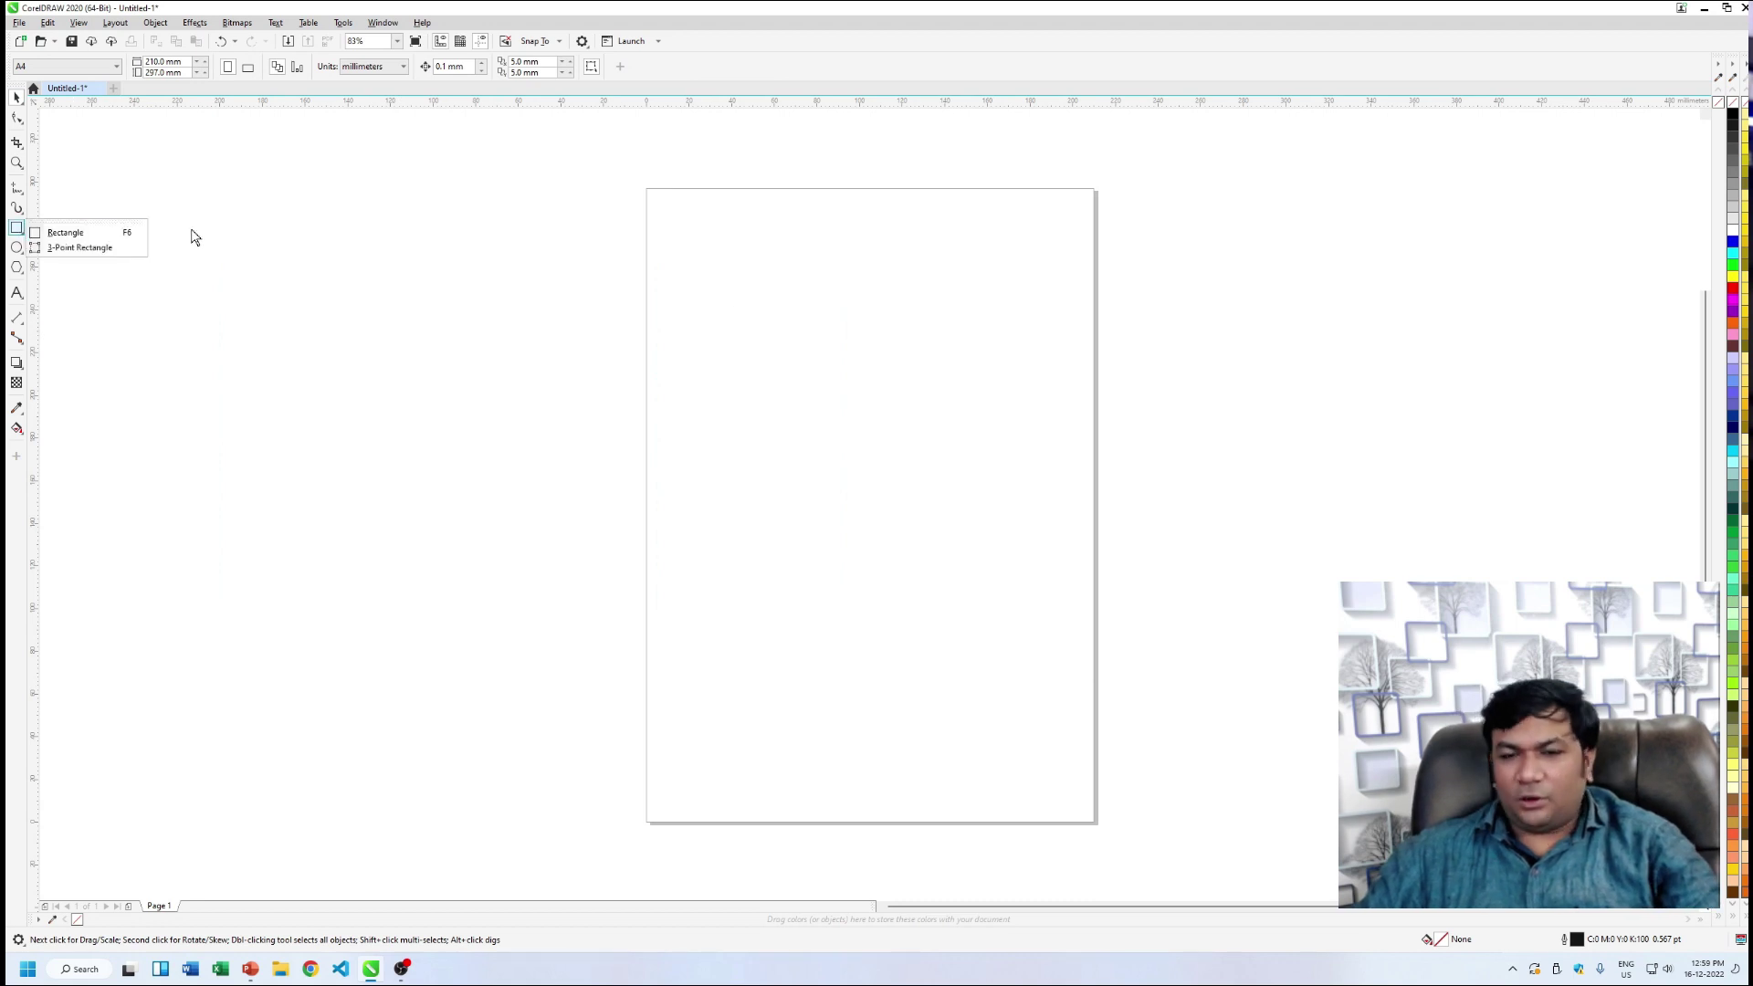
{"action": "left_click", "coordinate": [109, 231]}
{"action": "left_click_drag", "start_coordinate": [735, 290], "coordinate": [831, 379]}
{"action": "mouse_move", "coordinate": [930, 450]}
{"action": "left_mouse_down"}
{"action": "mouse_move", "coordinate": [728, 325]}
{"action": "mouse_move", "coordinate": [783, 377]}
{"action": "left_mouse_up"}
{"action": "left_click_drag", "start_coordinate": [757, 265], "coordinate": [828, 335]}
{"action": "left_click_drag", "start_coordinate": [894, 534], "coordinate": [676, 309]}
{"action": "left_click_drag", "start_coordinate": [1003, 372], "coordinate": [694, 456]}
{"action": "left_click_drag", "start_coordinate": [968, 295], "coordinate": [810, 424]}
{"action": "left_click_drag", "start_coordinate": [700, 325], "coordinate": [843, 225]}
{"action": "left_click_drag", "start_coordinate": [973, 181], "coordinate": [786, 423]}
{"action": "left_click_drag", "start_coordinate": [545, 333], "coordinate": [744, 463]}
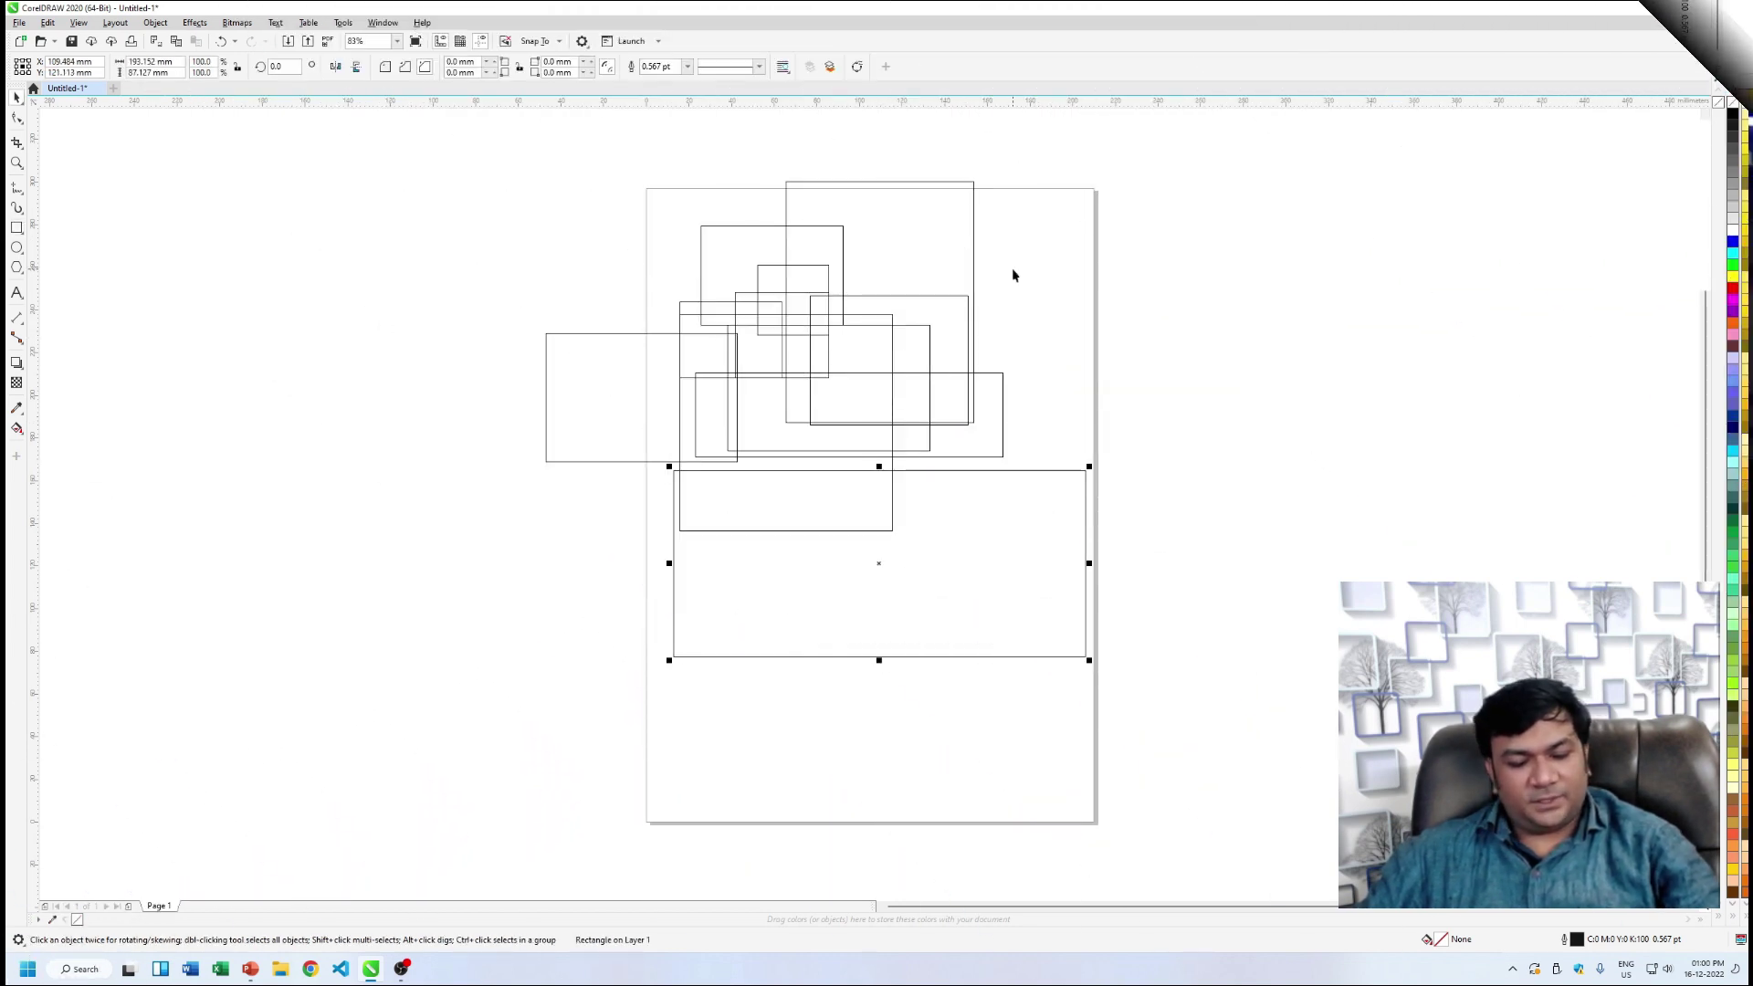
- Select four of the overlapping rectangles by their outlines and move them together to the empty area left of the page
{"action": "key", "text": "F4"}
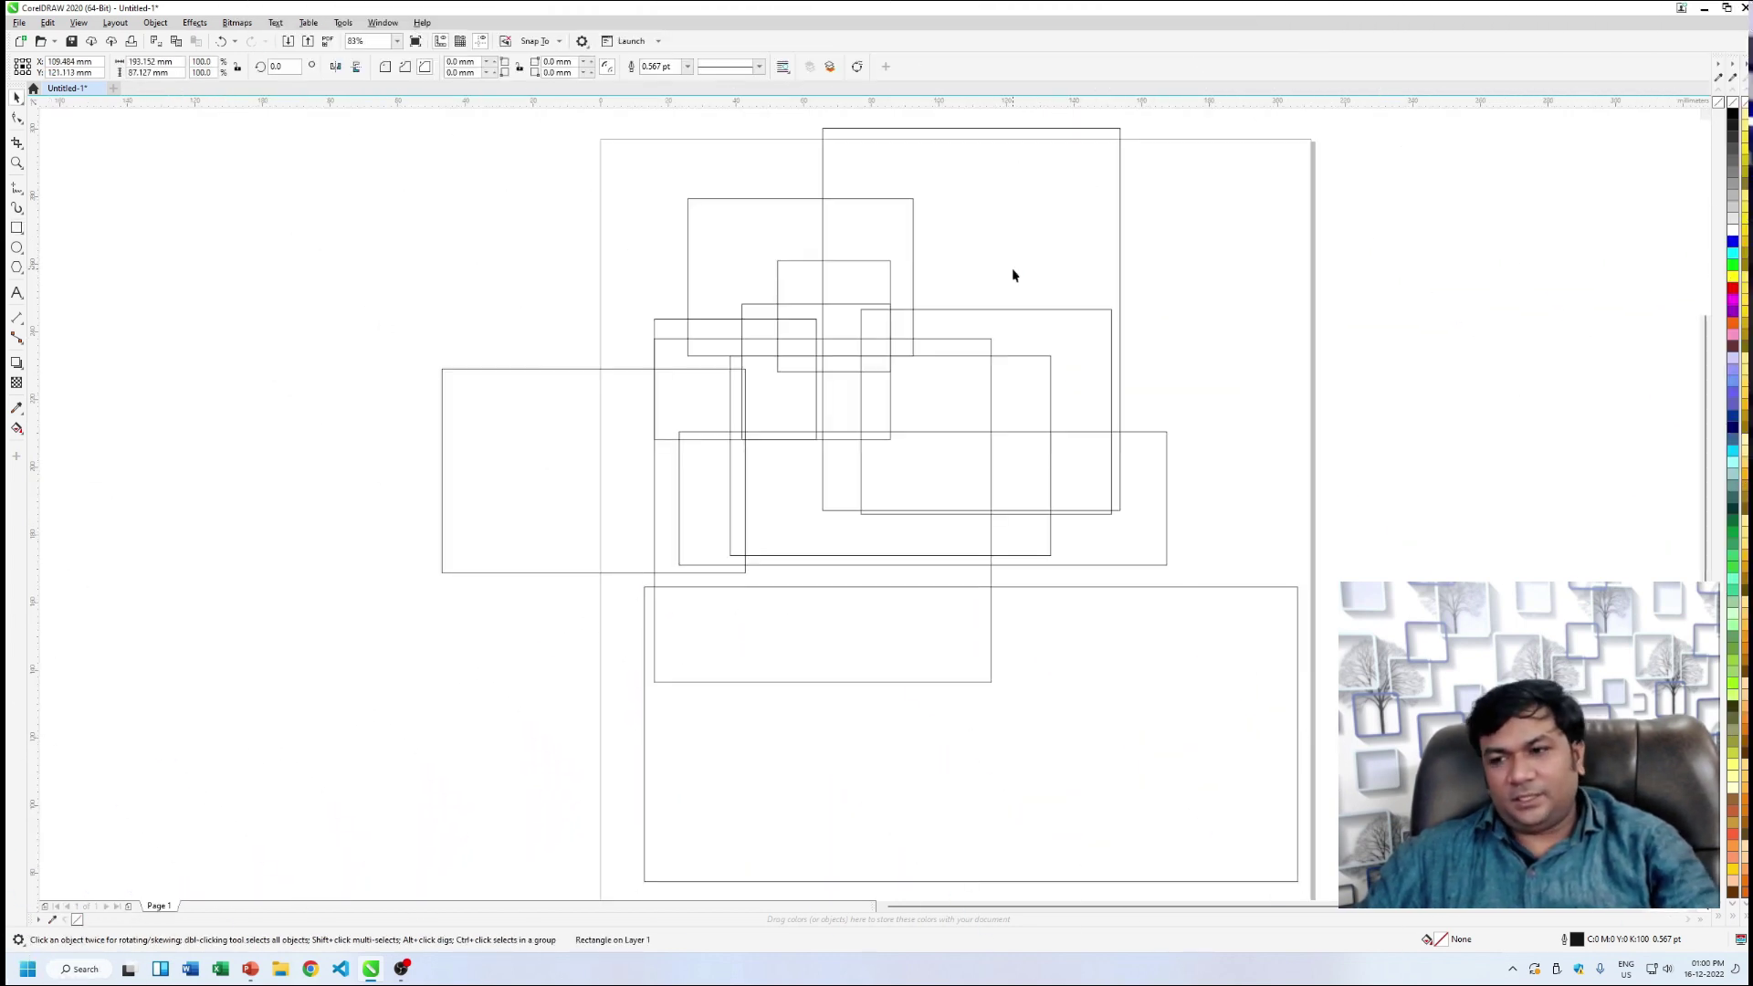
{"action": "left_click", "coordinate": [1462, 301]}
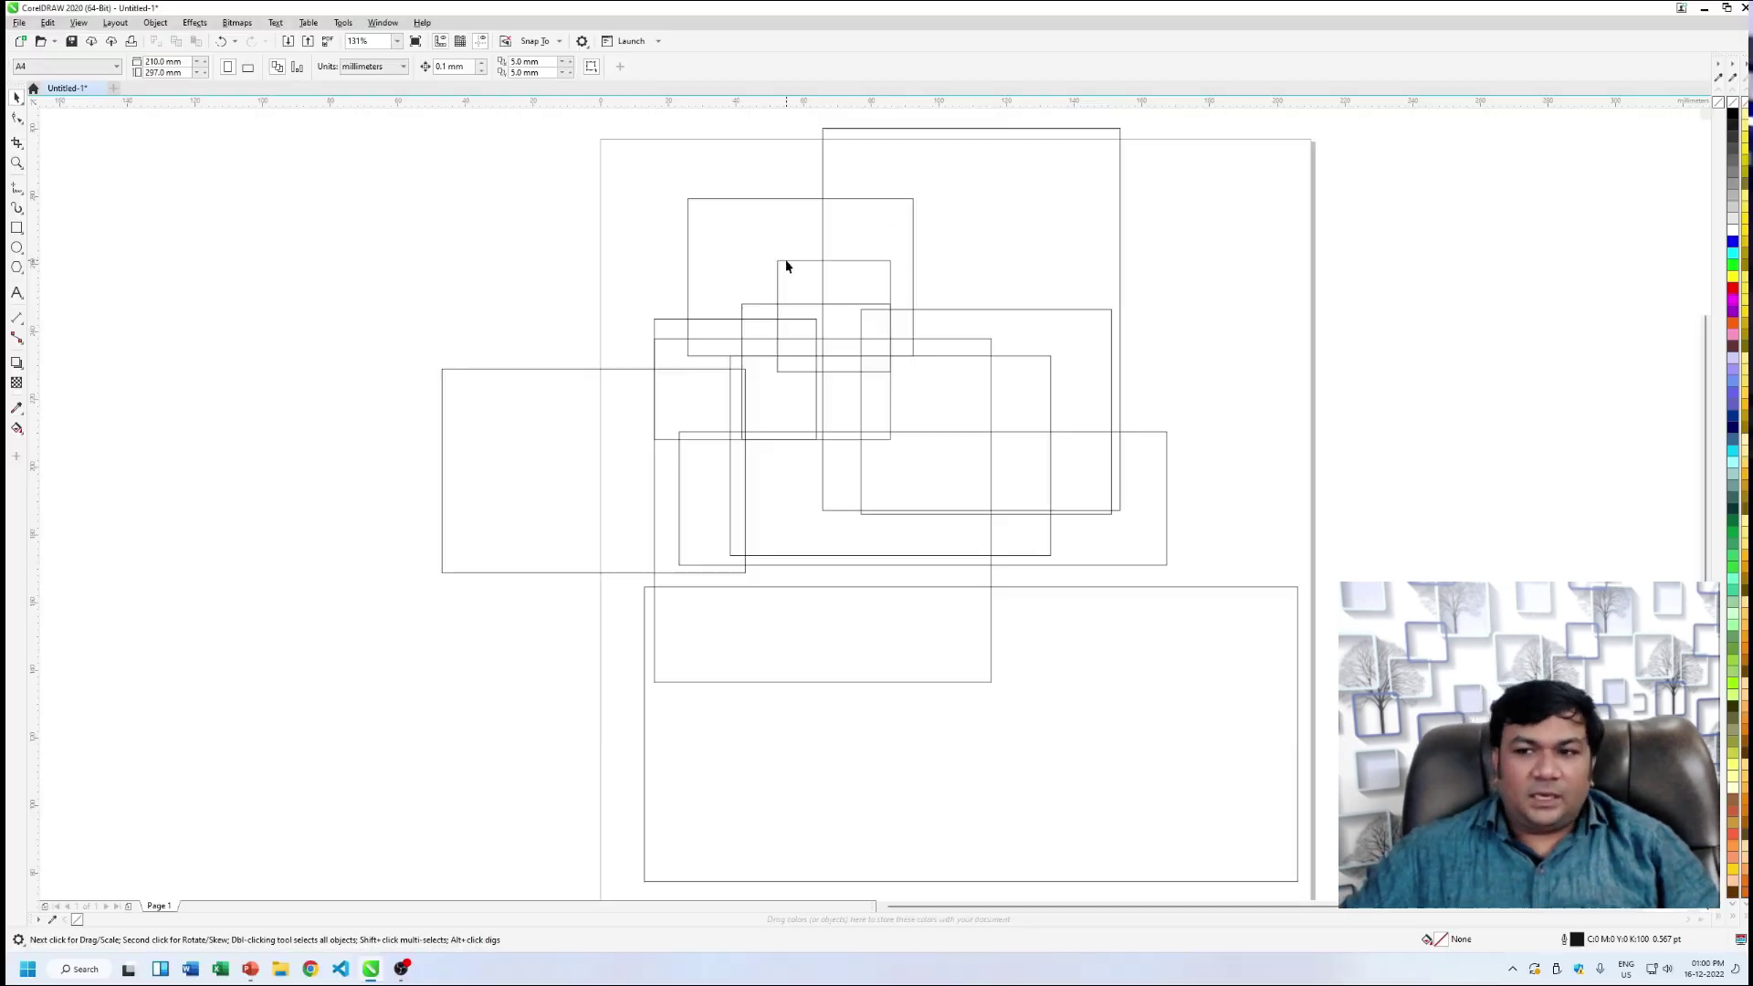
{"action": "left_click", "coordinate": [760, 211]}
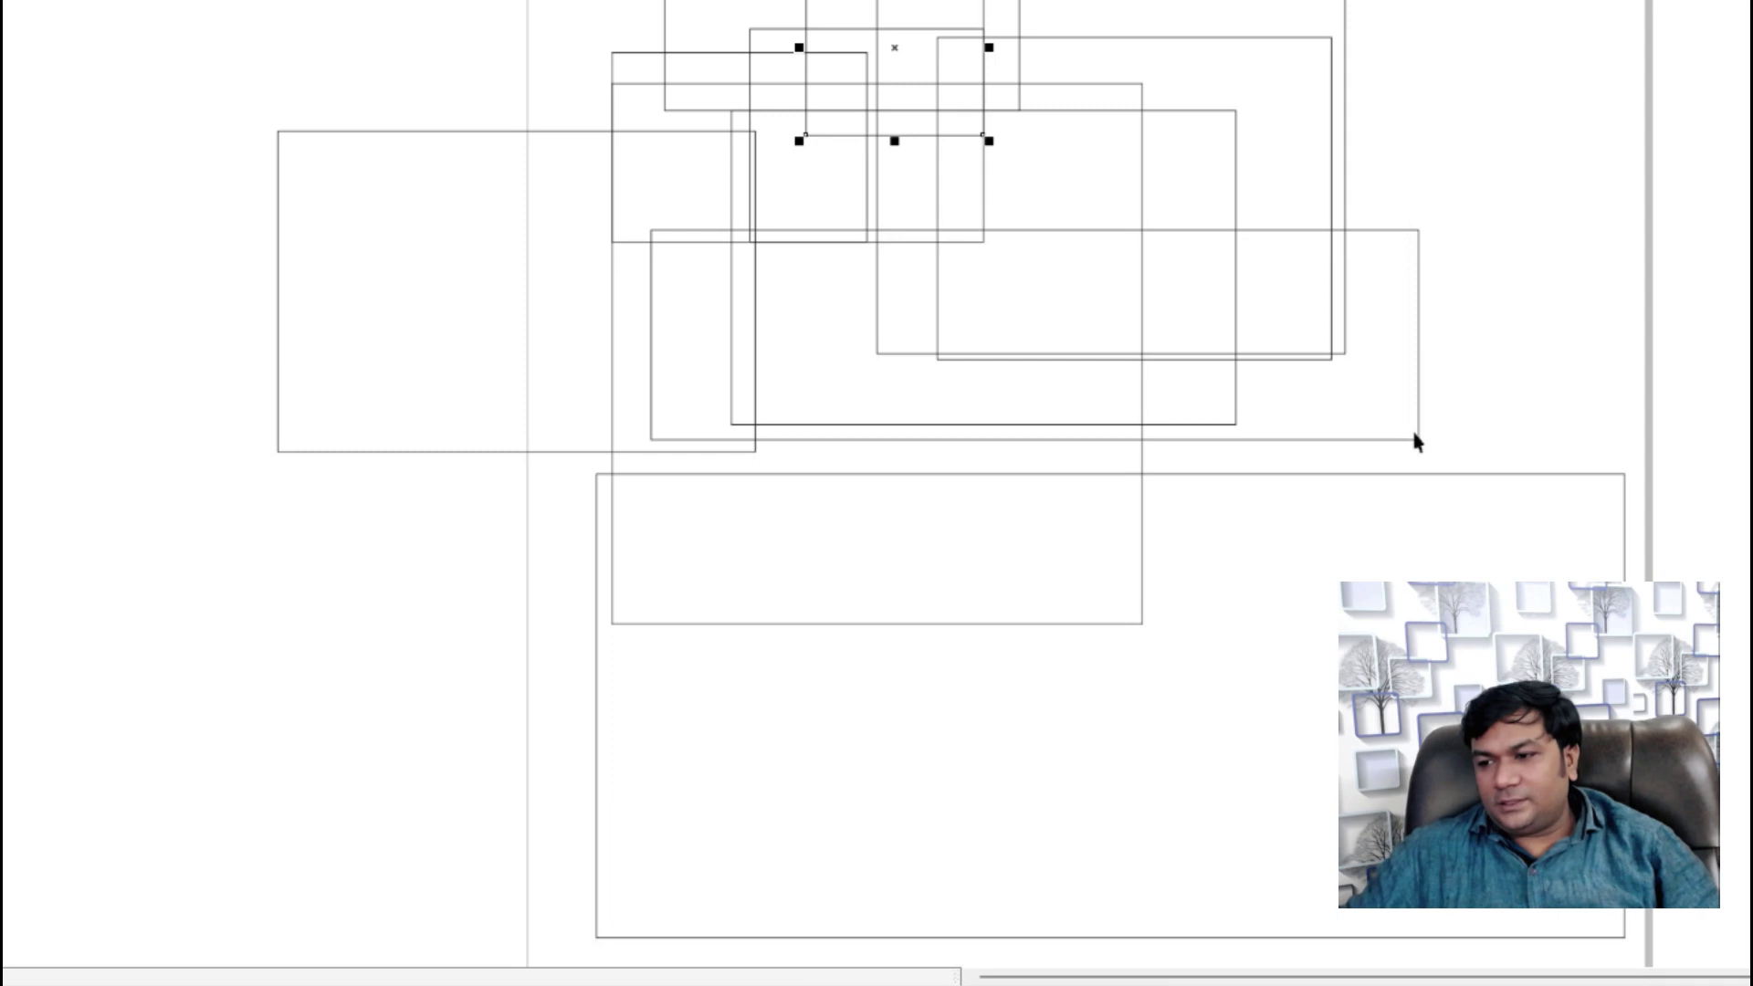
{"action": "left_click", "coordinate": [650, 375]}
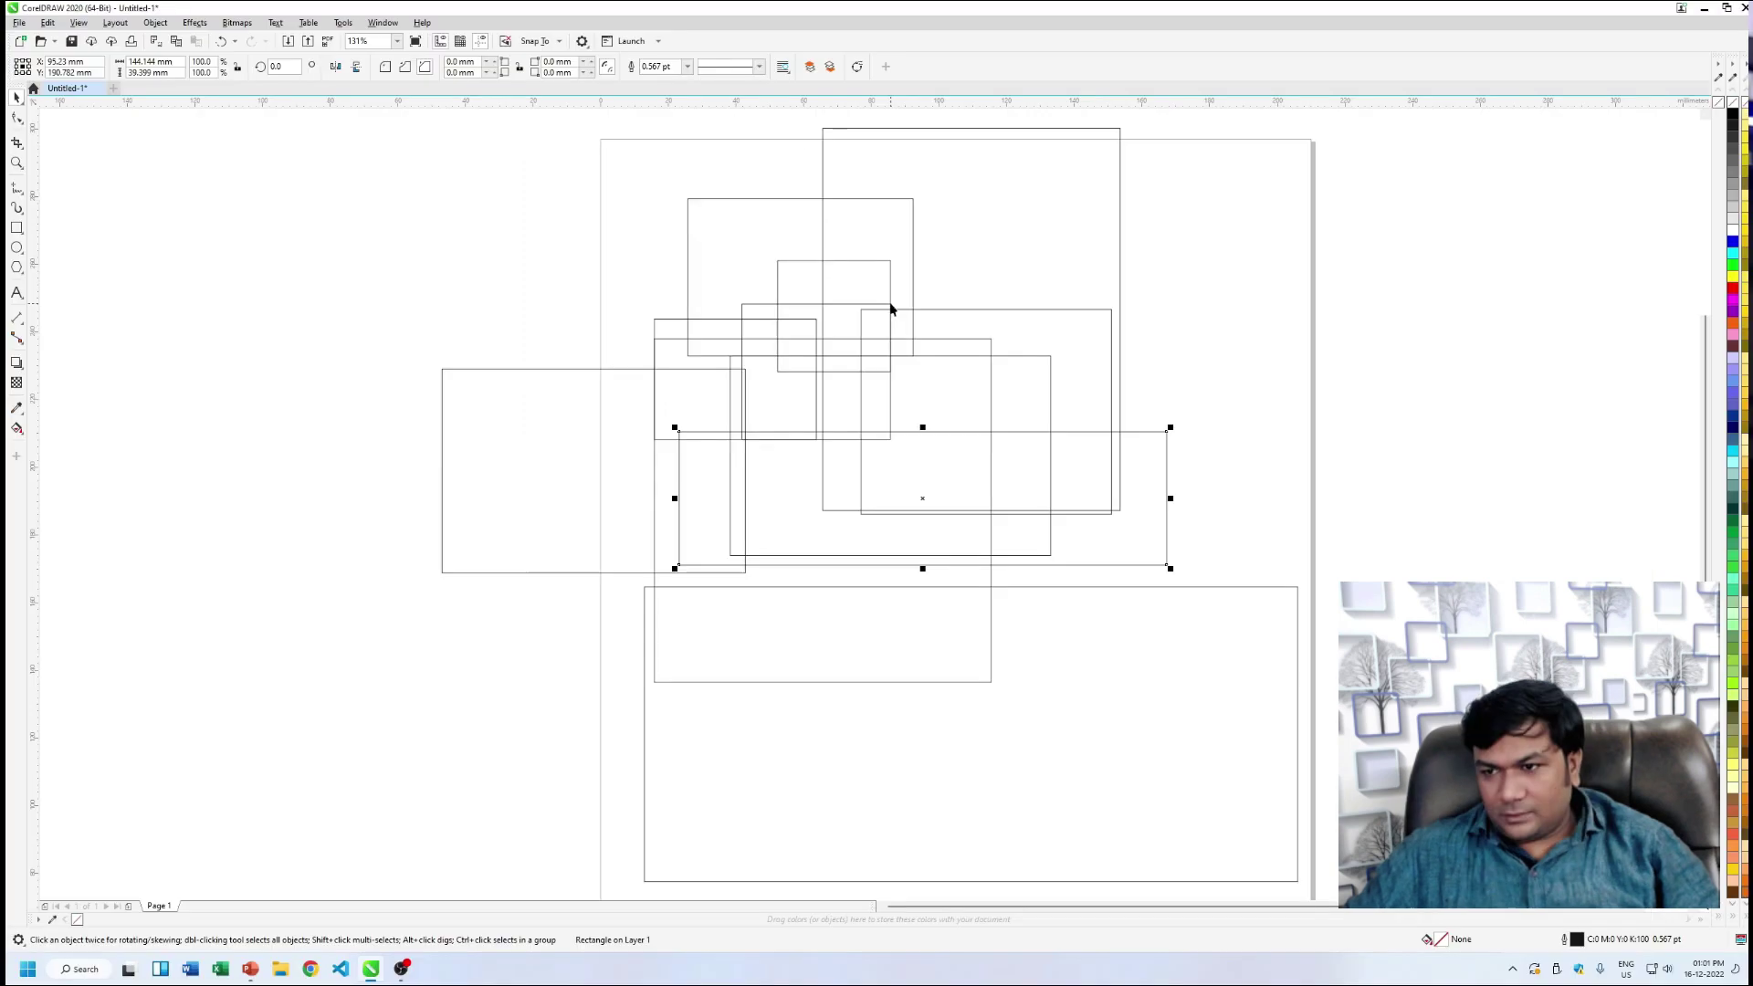
{"action": "left_click", "coordinate": [756, 305]}
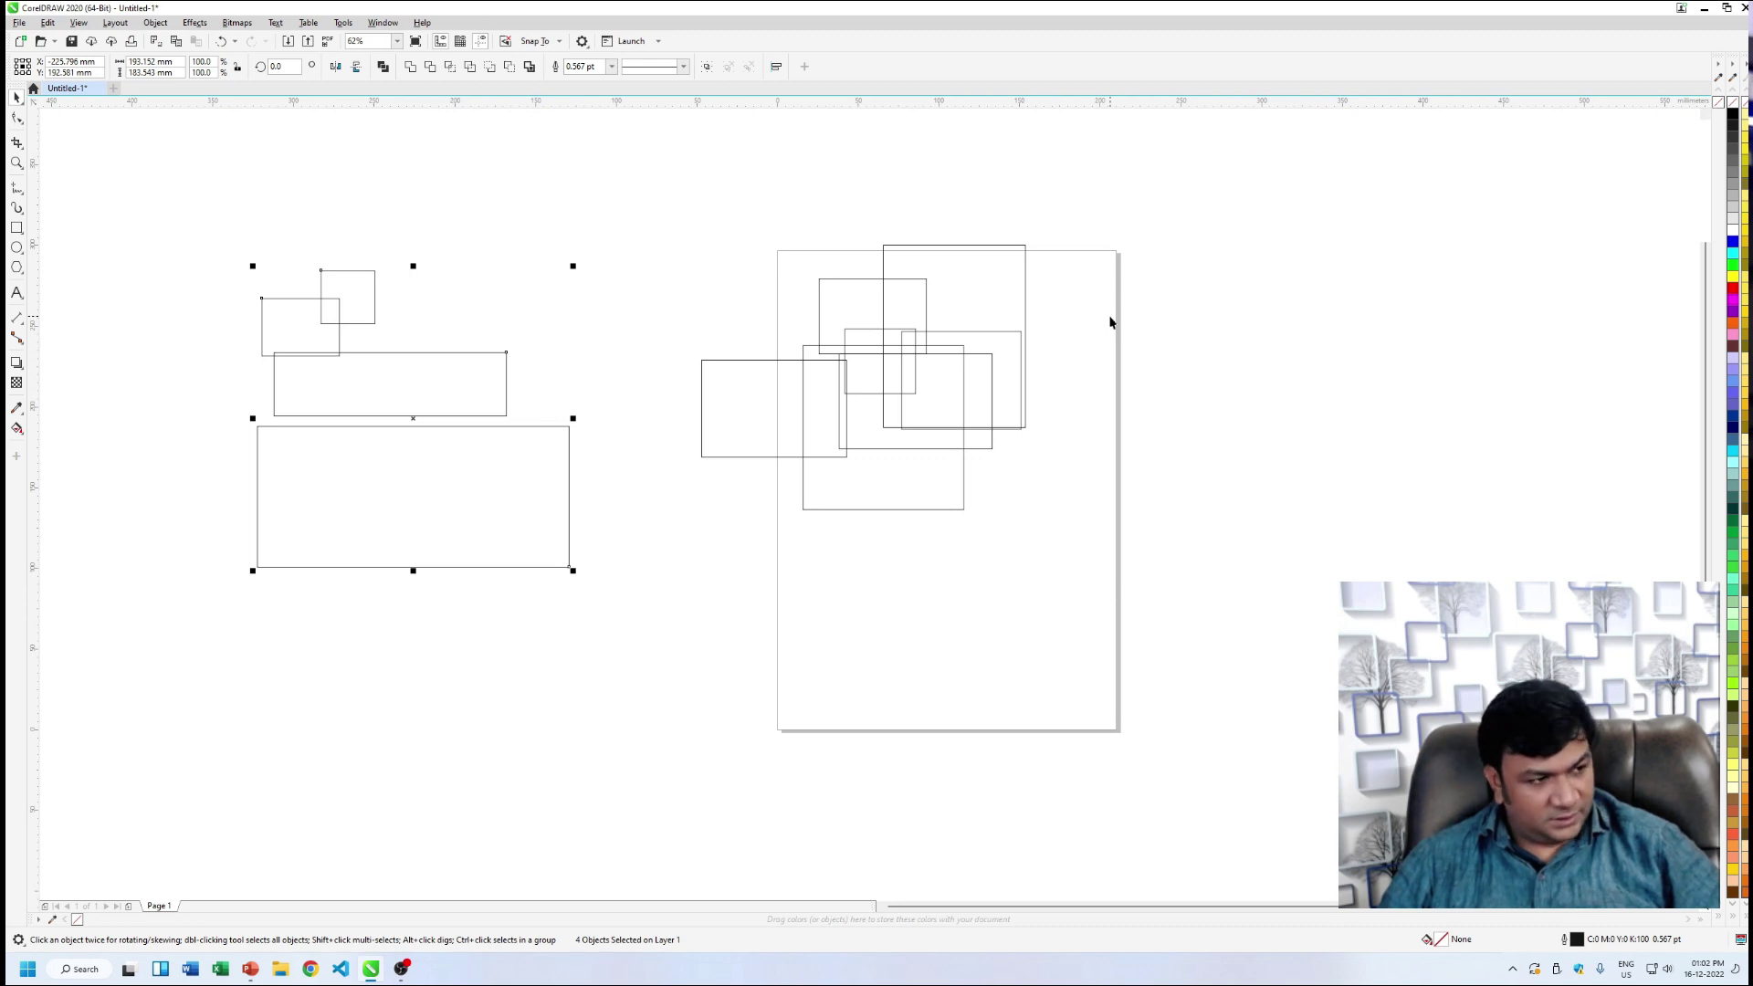
{"action": "left_click", "coordinate": [742, 229]}
- Draw several trial selection marquees over the empty area right of the page
{"action": "left_click_drag", "start_coordinate": [1637, 176], "coordinate": [1264, 556]}
{"action": "left_click_drag", "start_coordinate": [1462, 592], "coordinate": [1491, 599]}
{"action": "left_click_drag", "start_coordinate": [1218, 180], "coordinate": [1479, 546]}
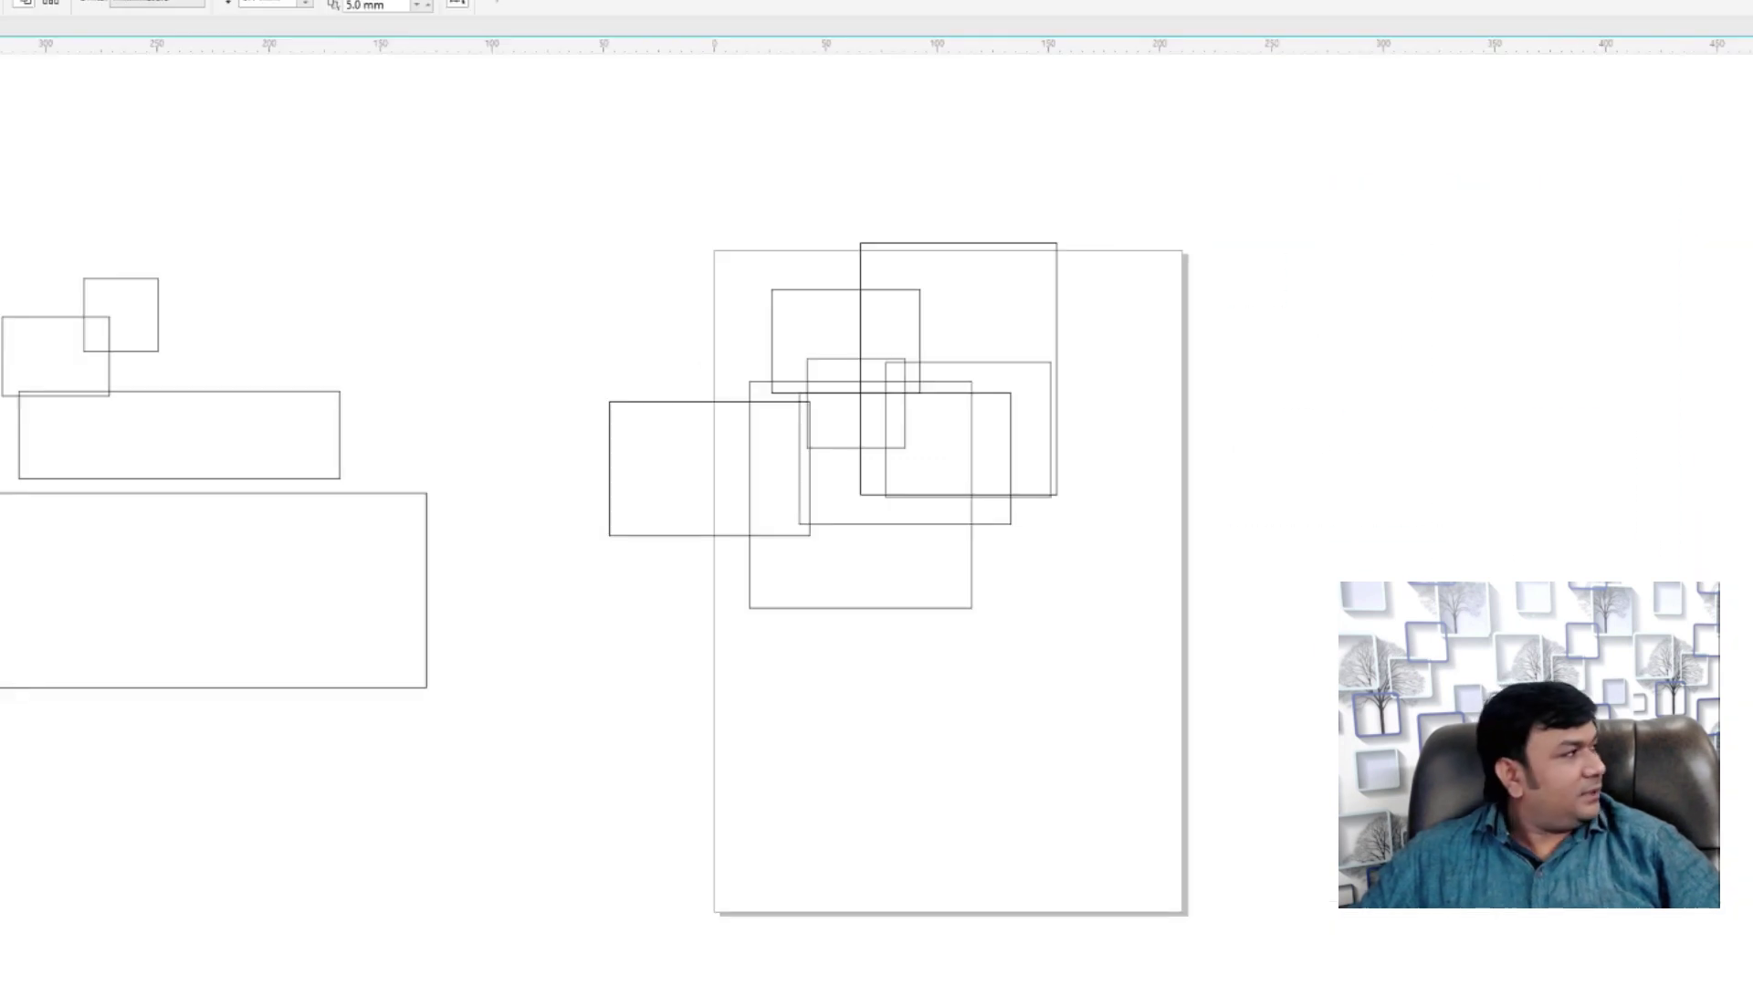
{"action": "left_click_drag", "start_coordinate": [1537, 406], "coordinate": [1572, 556]}
{"action": "left_click_drag", "start_coordinate": [1487, 195], "coordinate": [1589, 548]}
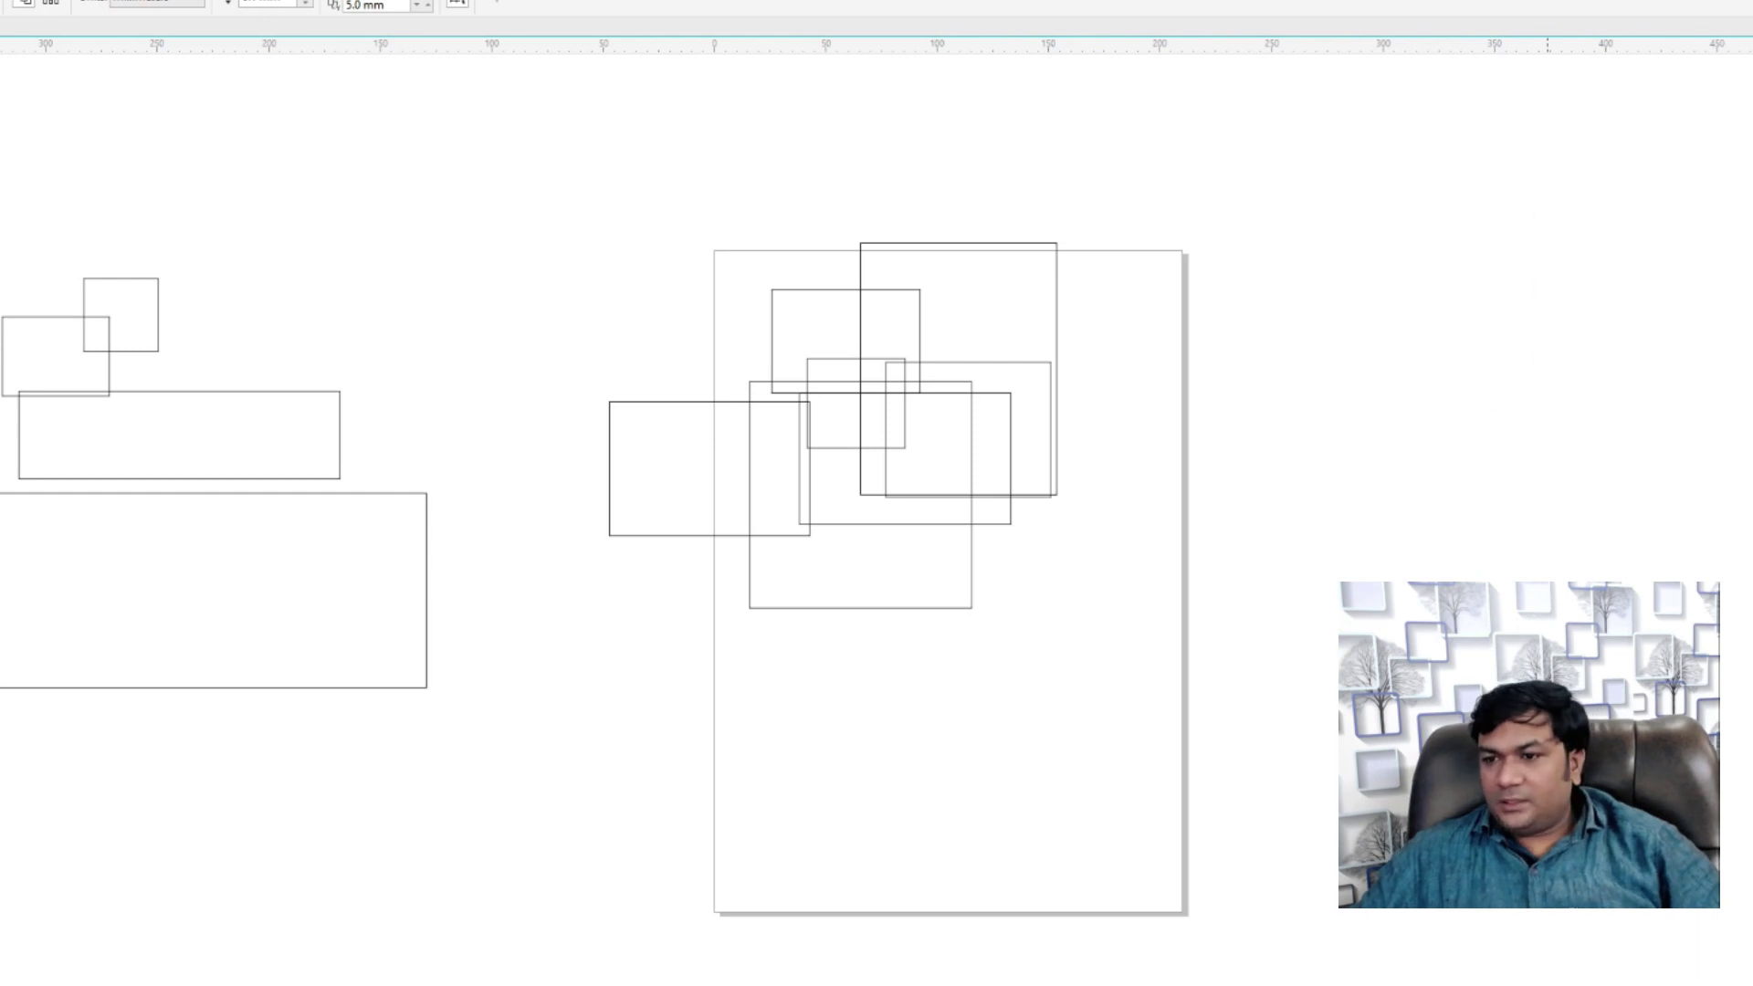
- Marquee-select the rectangles remaining on the page in batches and move them onto the group left of the page
{"action": "left_click_drag", "start_coordinate": [700, 211], "coordinate": [964, 453]}
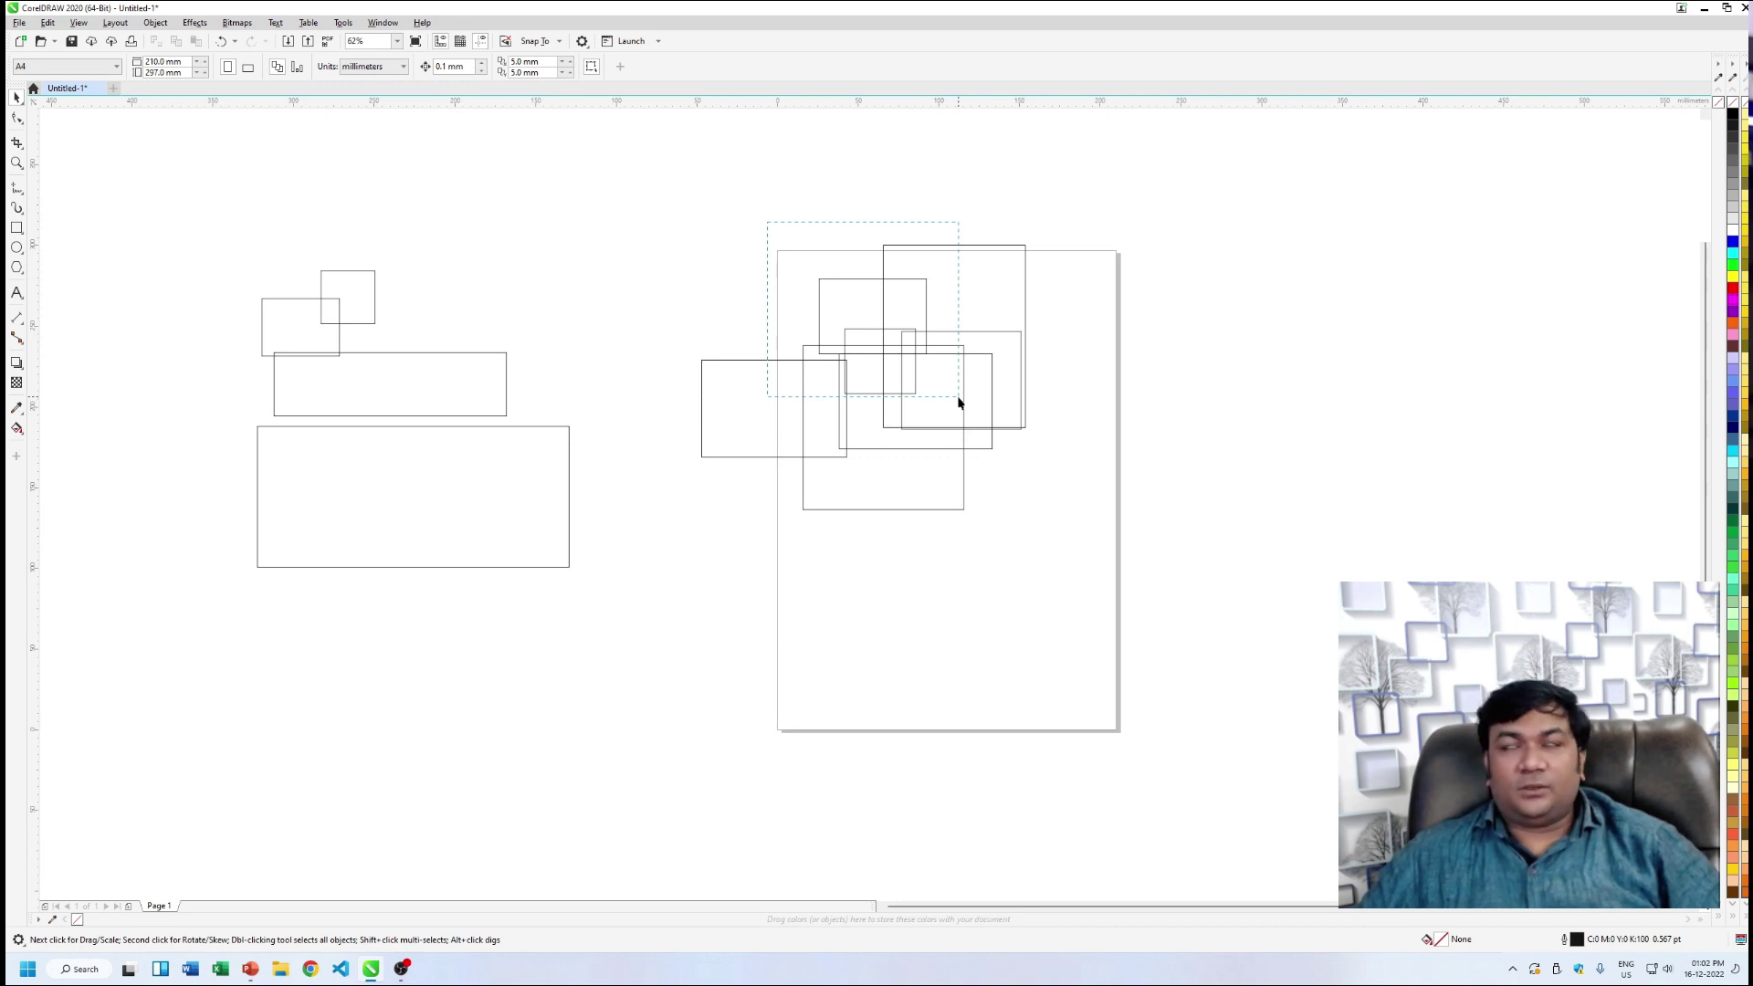
{"action": "left_click_drag", "start_coordinate": [959, 401], "coordinate": [958, 402]}
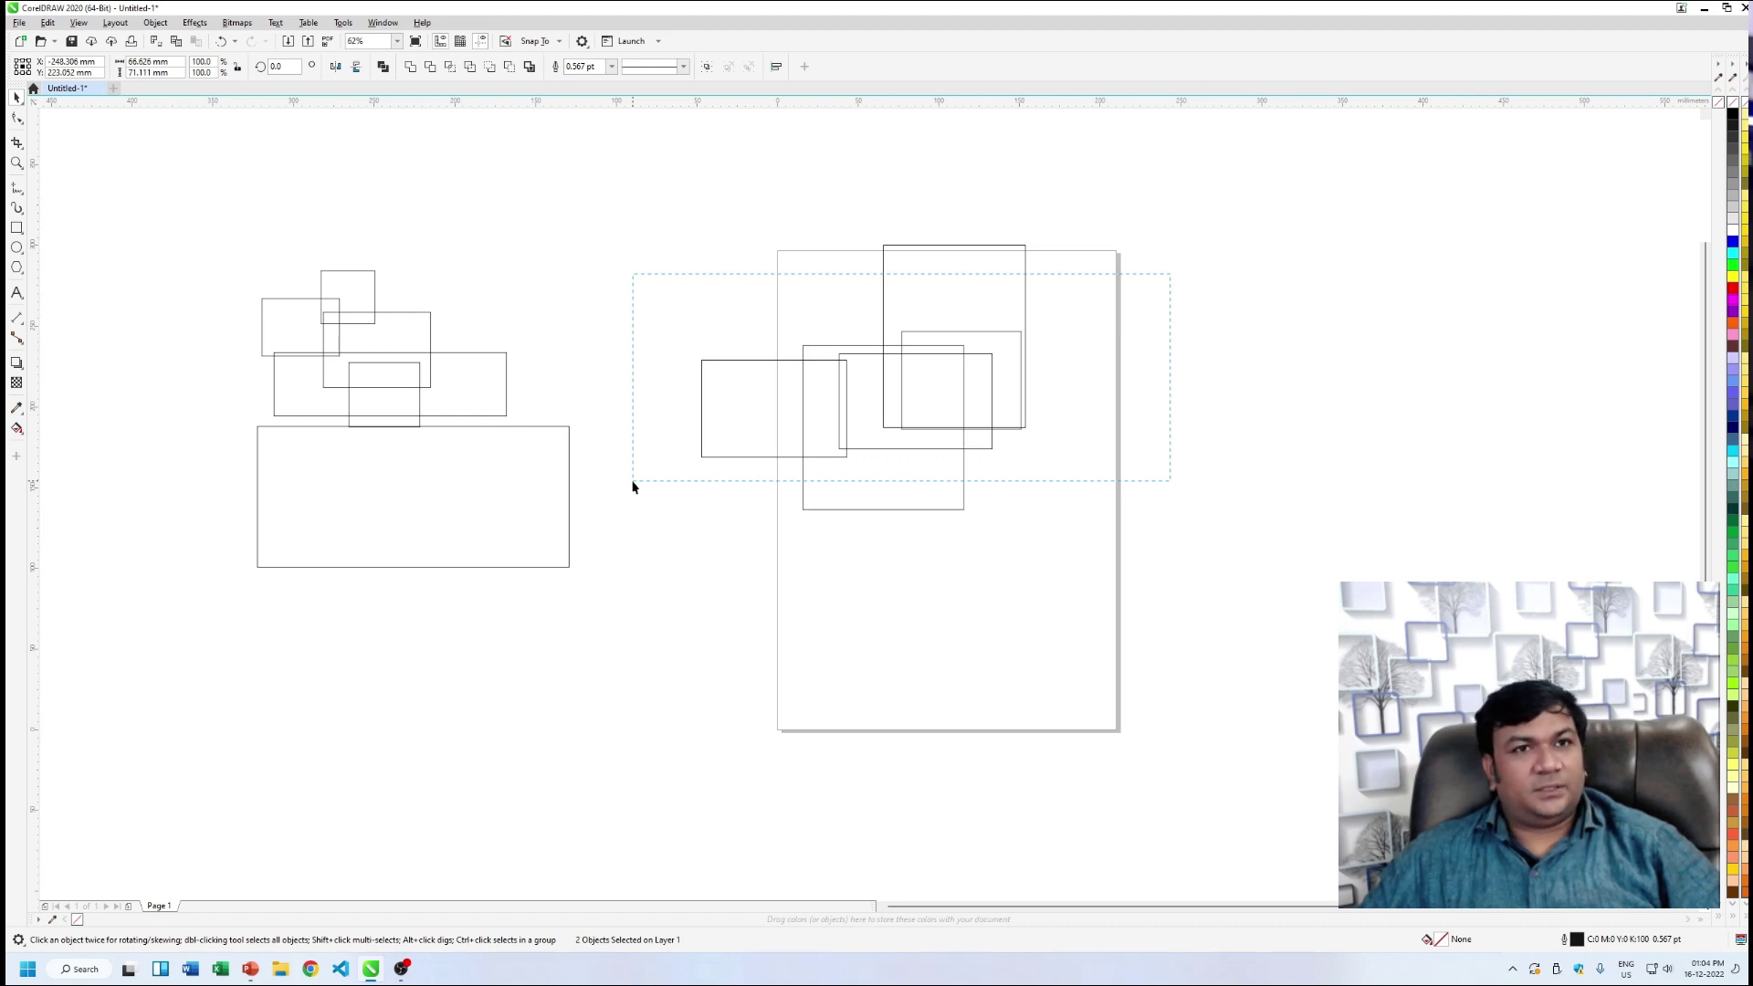
{"action": "left_click_drag", "start_coordinate": [632, 487], "coordinate": [633, 486]}
{"action": "left_click_drag", "start_coordinate": [864, 402], "coordinate": [331, 408]}
{"action": "left_click_drag", "start_coordinate": [330, 408], "coordinate": [327, 402]}
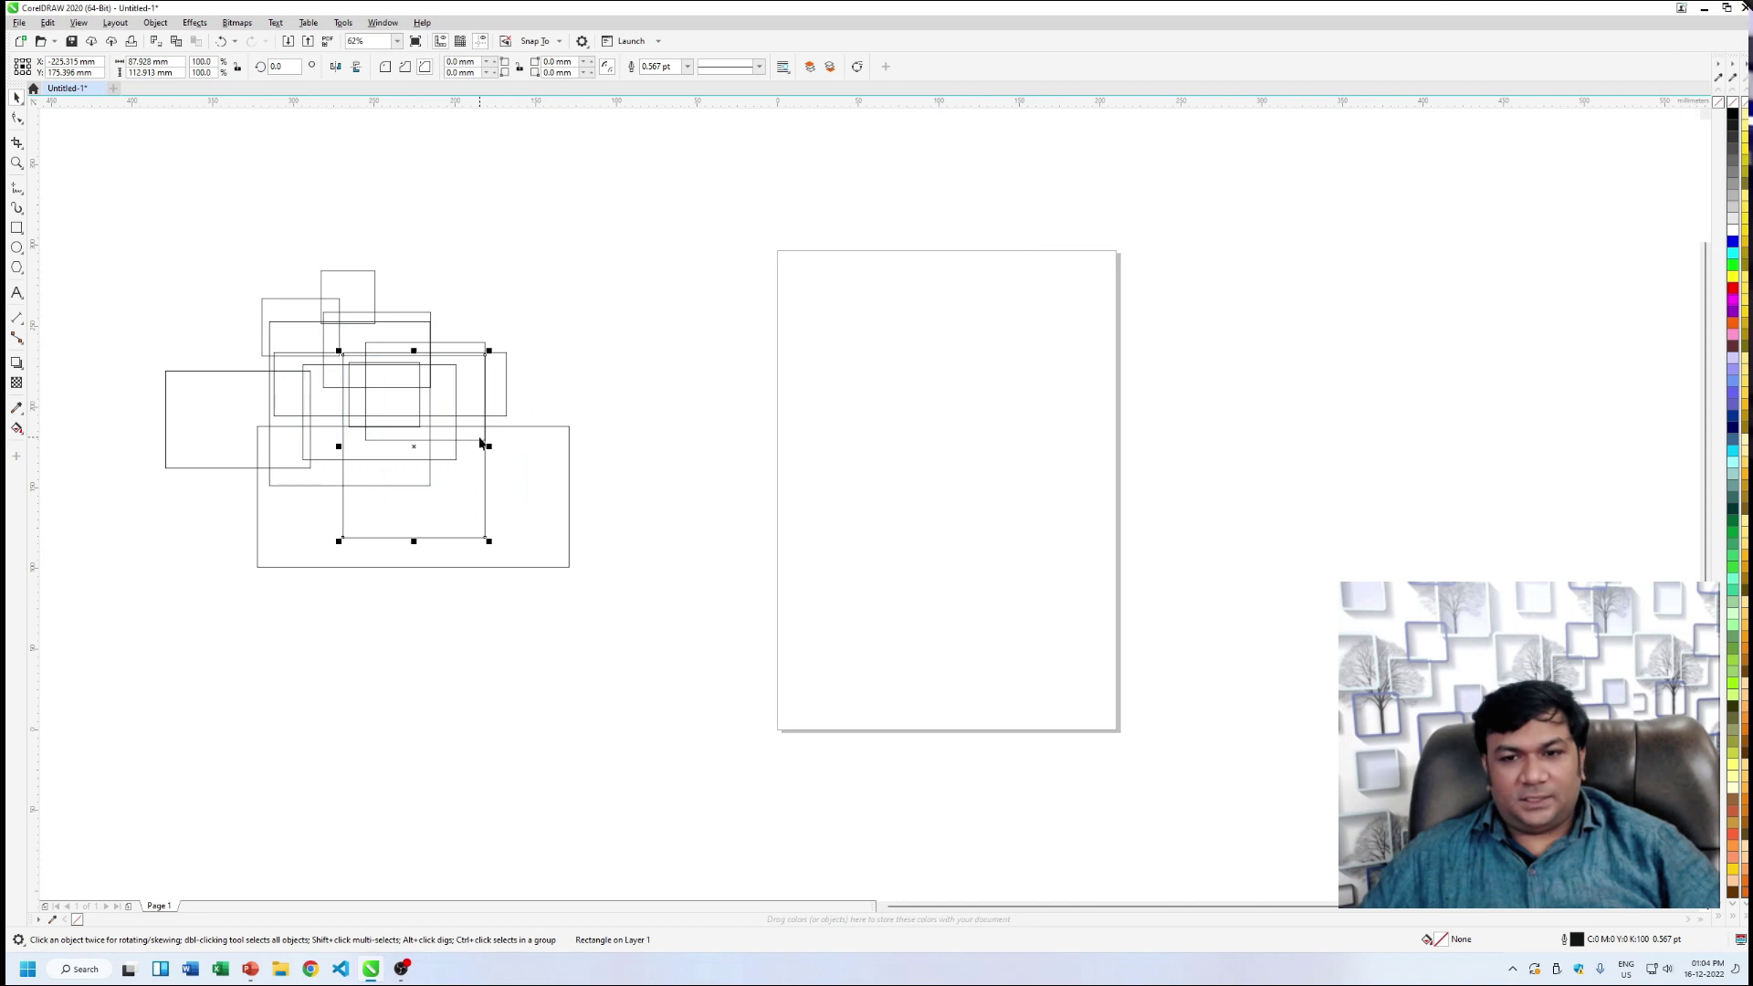
{"action": "left_click", "coordinate": [805, 376]}
- Select seven of the overlapping rectangles in the pile and move them together into the empty space between the pile and the page
{"action": "scroll", "coordinate": [176, 301], "scroll_direction": "up", "scroll_amount": 2}
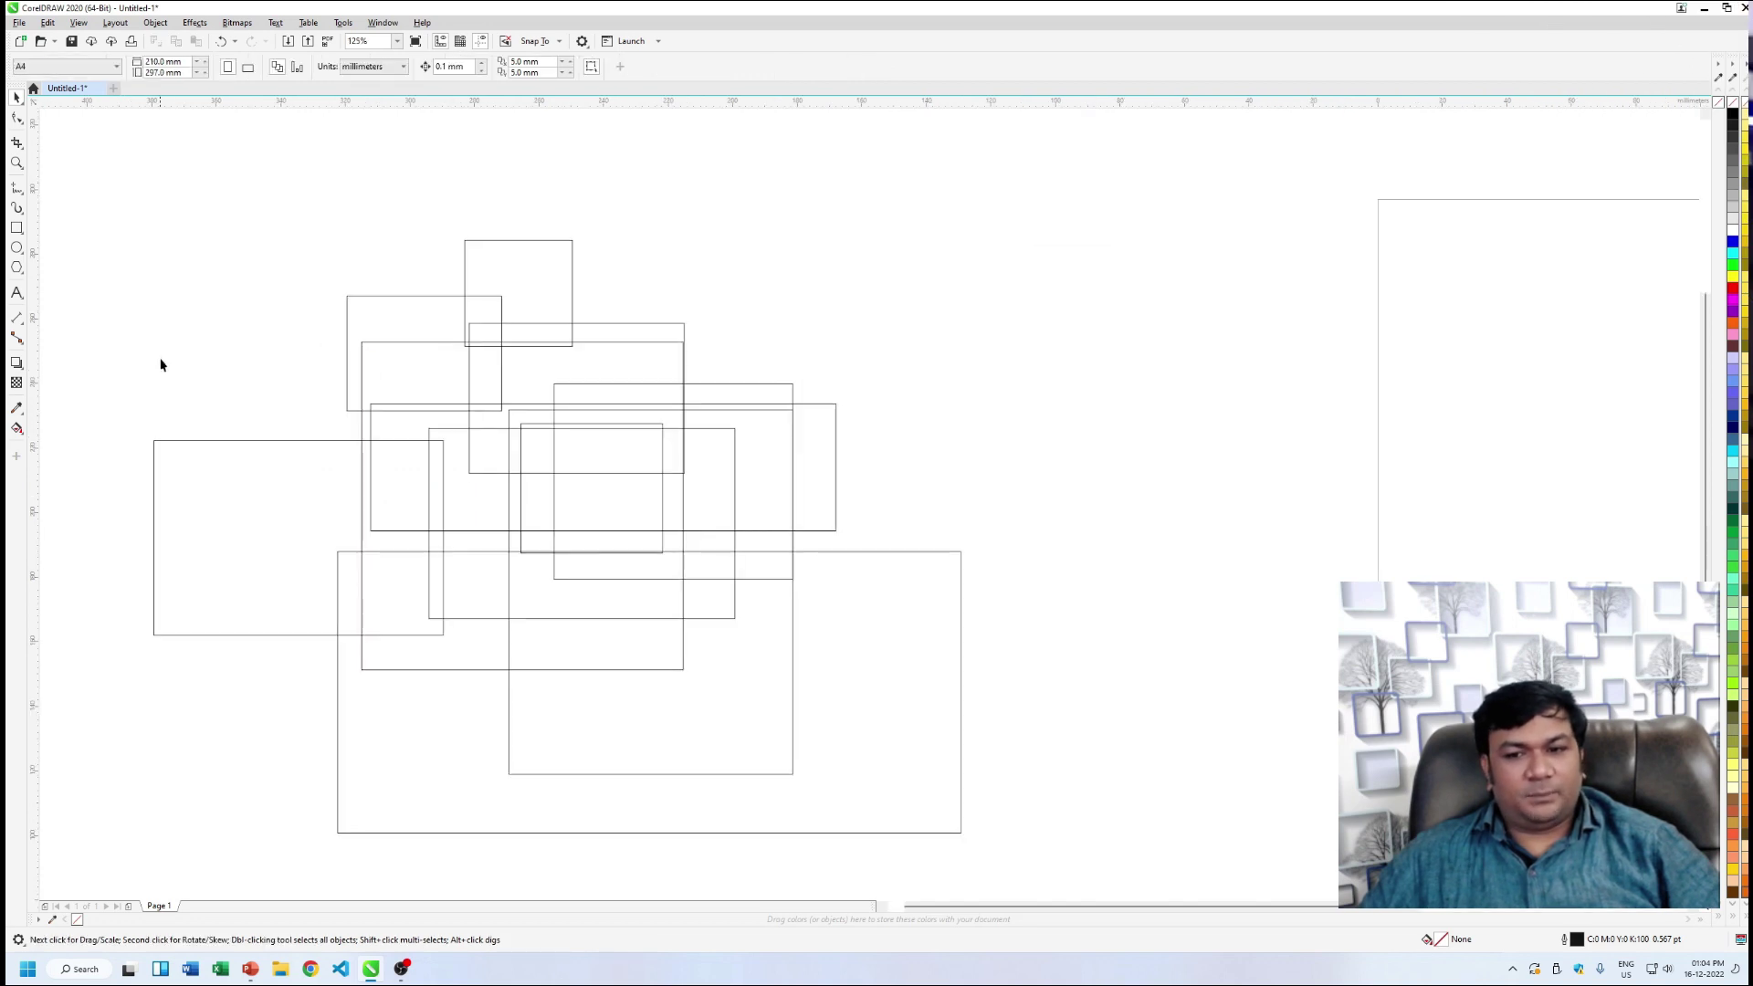
{"action": "scroll", "coordinate": [1079, 187], "scroll_direction": "down", "scroll_amount": 1}
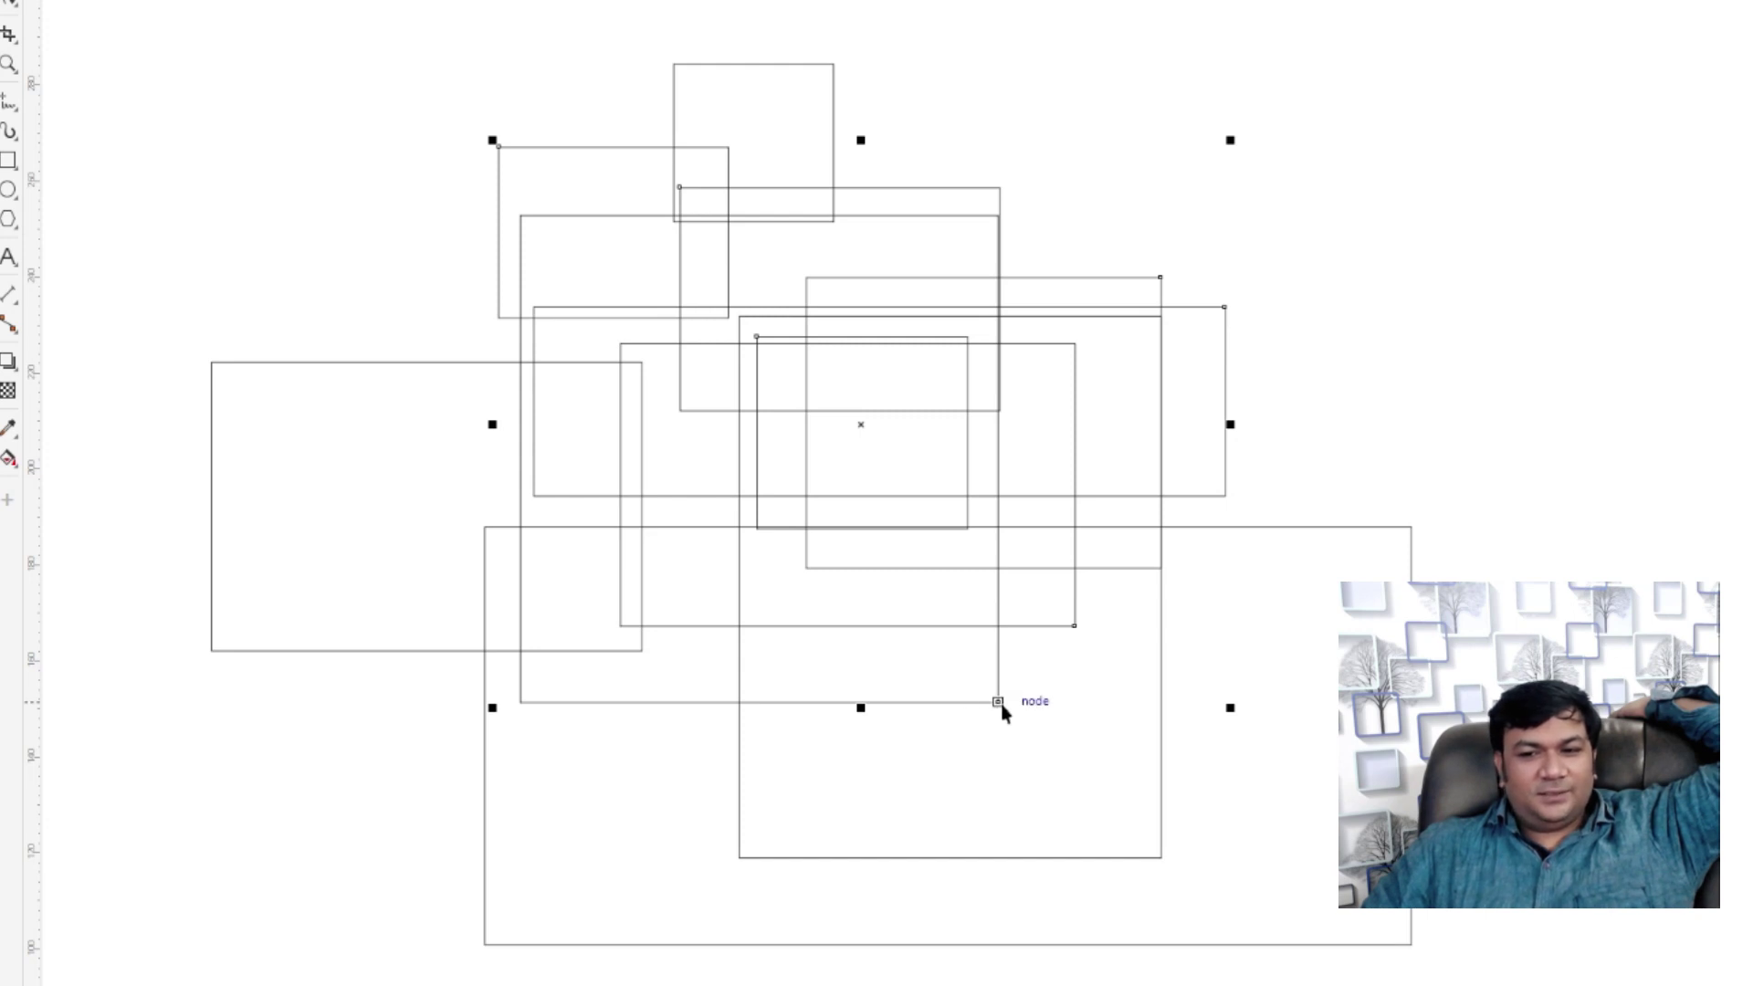
{"action": "left_click_drag", "start_coordinate": [863, 422], "coordinate": [1752, 407]}
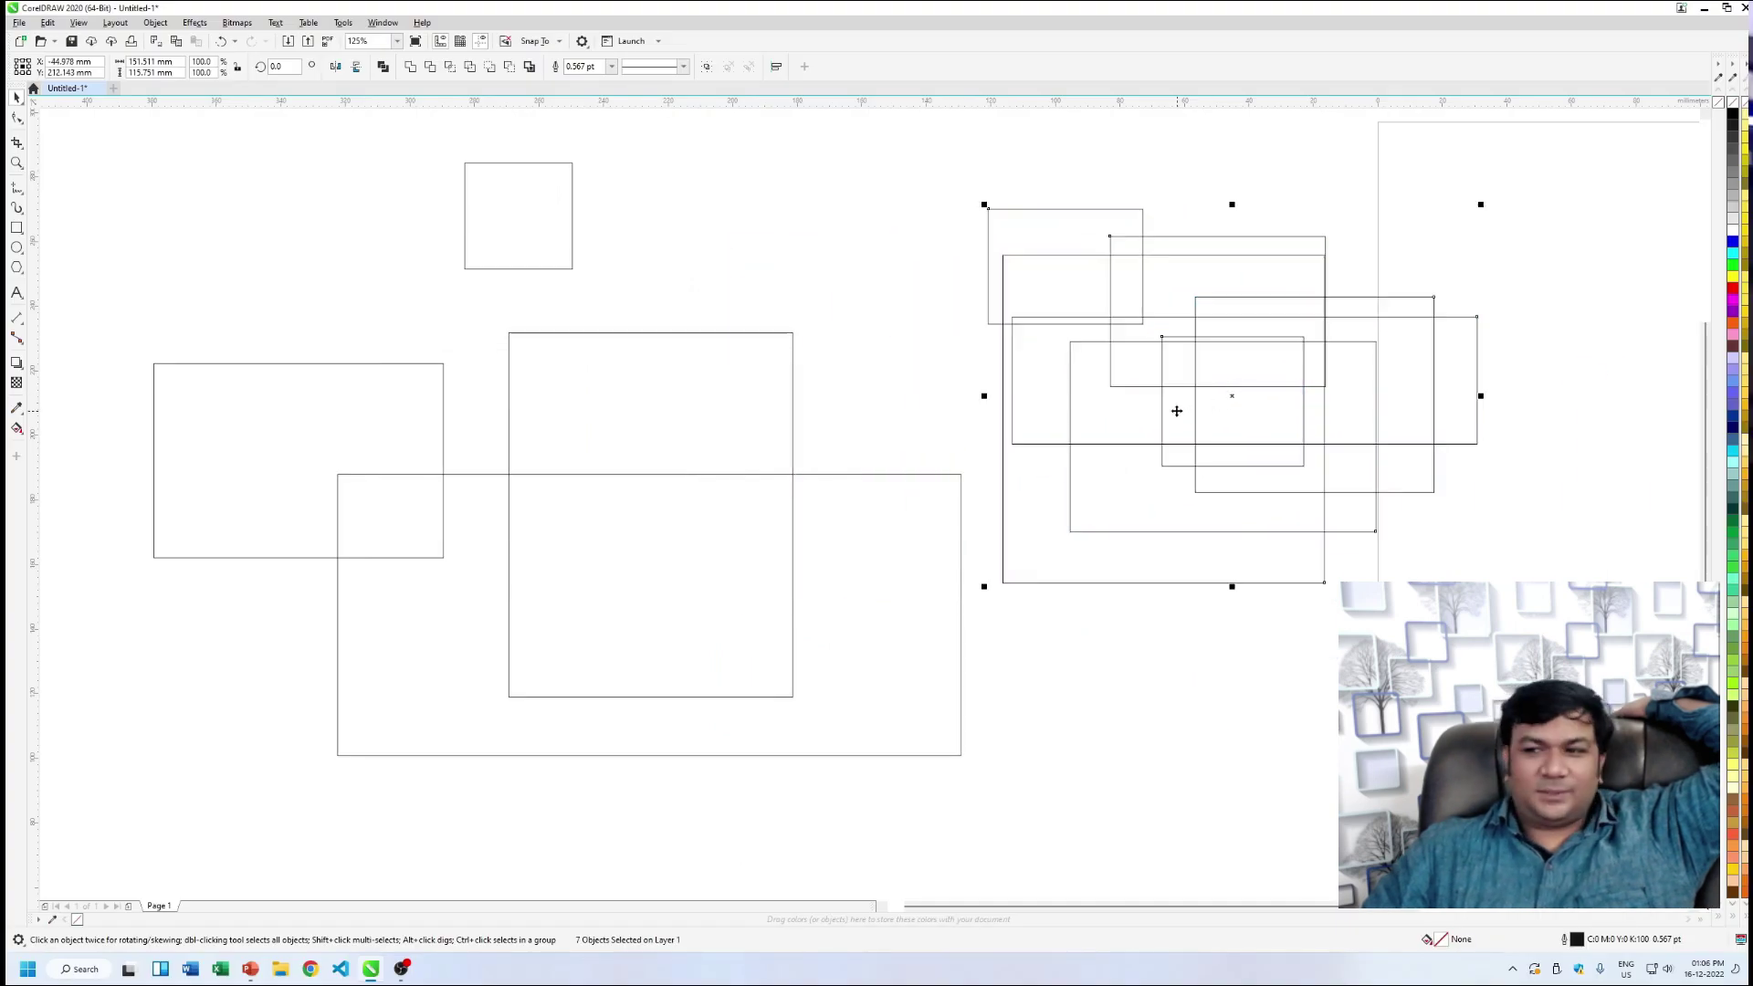
{"action": "left_click", "coordinate": [1270, 733]}
- Move the seven separated rectangles one by one straight down into a new overlapping stack
{"action": "left_click_drag", "start_coordinate": [1406, 431], "coordinate": [1411, 767]}
{"action": "left_click_drag", "start_coordinate": [1361, 451], "coordinate": [1446, 761]}
{"action": "left_click_drag", "start_coordinate": [1375, 513], "coordinate": [1444, 762]}
{"action": "left_click_drag", "start_coordinate": [1326, 451], "coordinate": [1290, 519]}
{"action": "left_click_drag", "start_coordinate": [1377, 879], "coordinate": [1380, 890]}
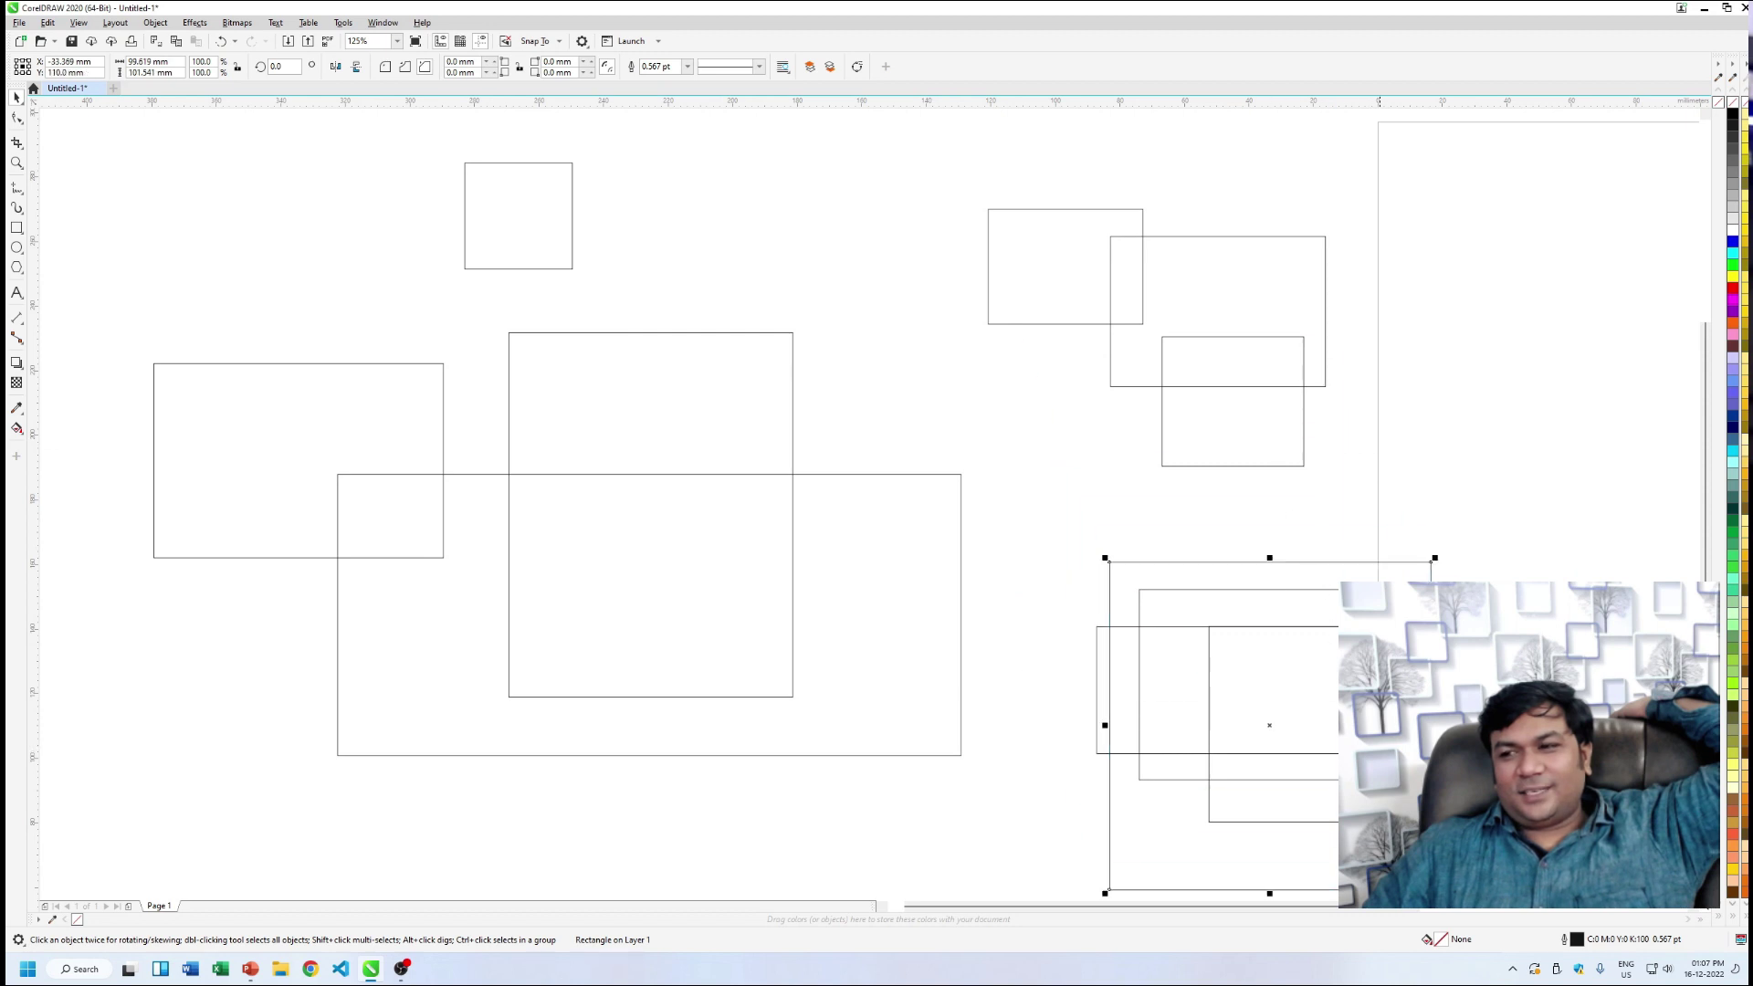
{"action": "left_click_drag", "start_coordinate": [1251, 453], "coordinate": [1293, 743]}
{"action": "left_click_drag", "start_coordinate": [1224, 386], "coordinate": [1238, 698]}
{"action": "left_click_drag", "start_coordinate": [1111, 301], "coordinate": [1315, 822]}
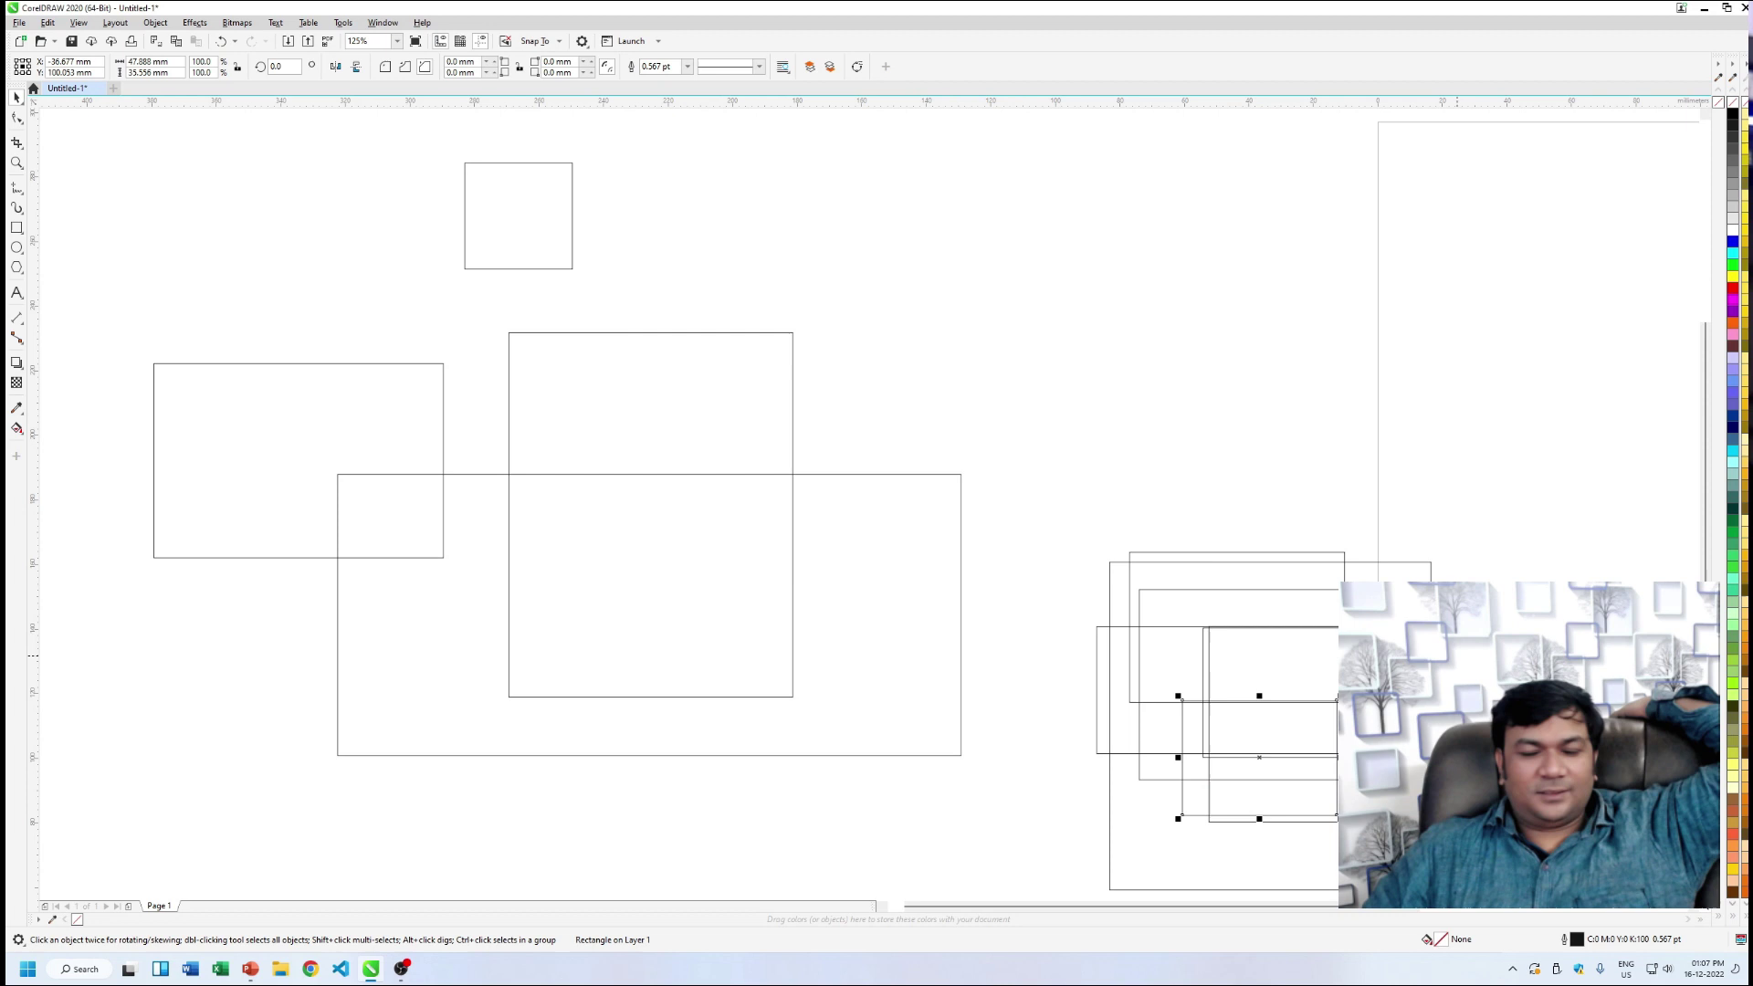
- Marquee-select the new stack of seven rectangles and move it back onto the large rectangles farther left
{"action": "left_click_drag", "start_coordinate": [1035, 430], "coordinate": [1570, 785]}
{"action": "scroll", "coordinate": [1339, 782], "scroll_direction": "down", "scroll_amount": 2}
{"action": "left_click_drag", "start_coordinate": [1309, 548], "coordinate": [564, 288]}
{"action": "left_click", "coordinate": [1258, 270]}
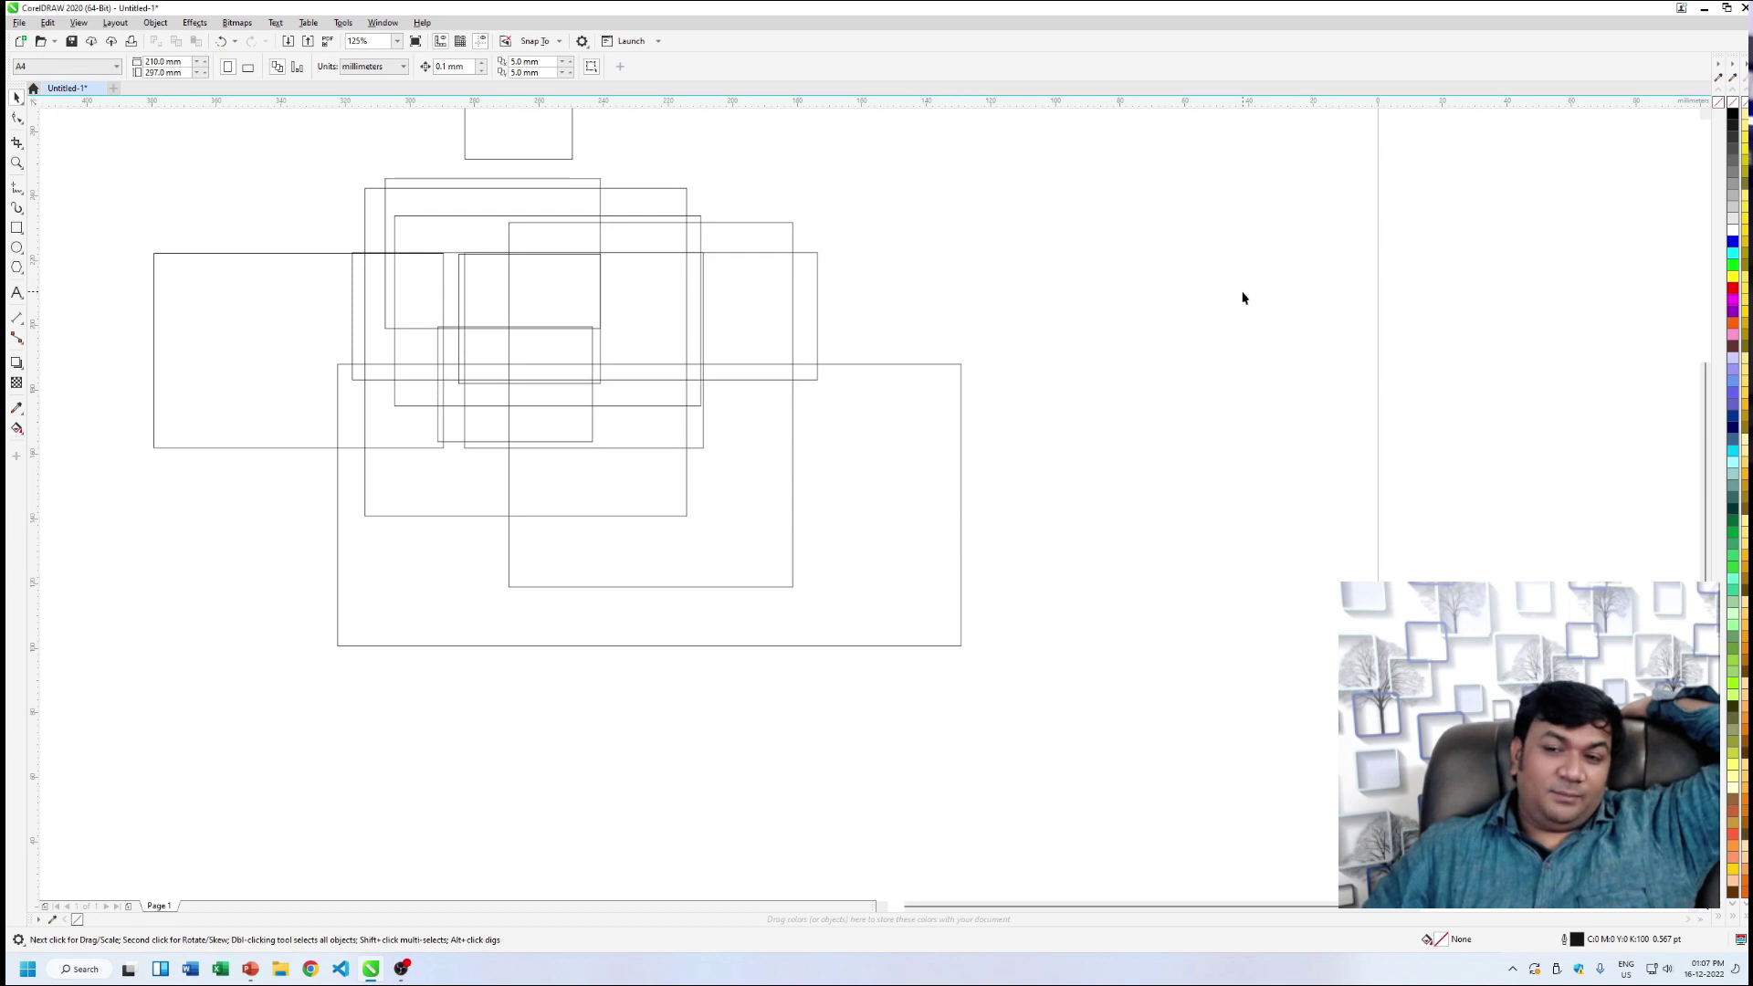
- Move the small square above the pile and the large rectangle at its left side into the overlapping pile
{"action": "left_click_drag", "start_coordinate": [571, 134], "coordinate": [676, 420]}
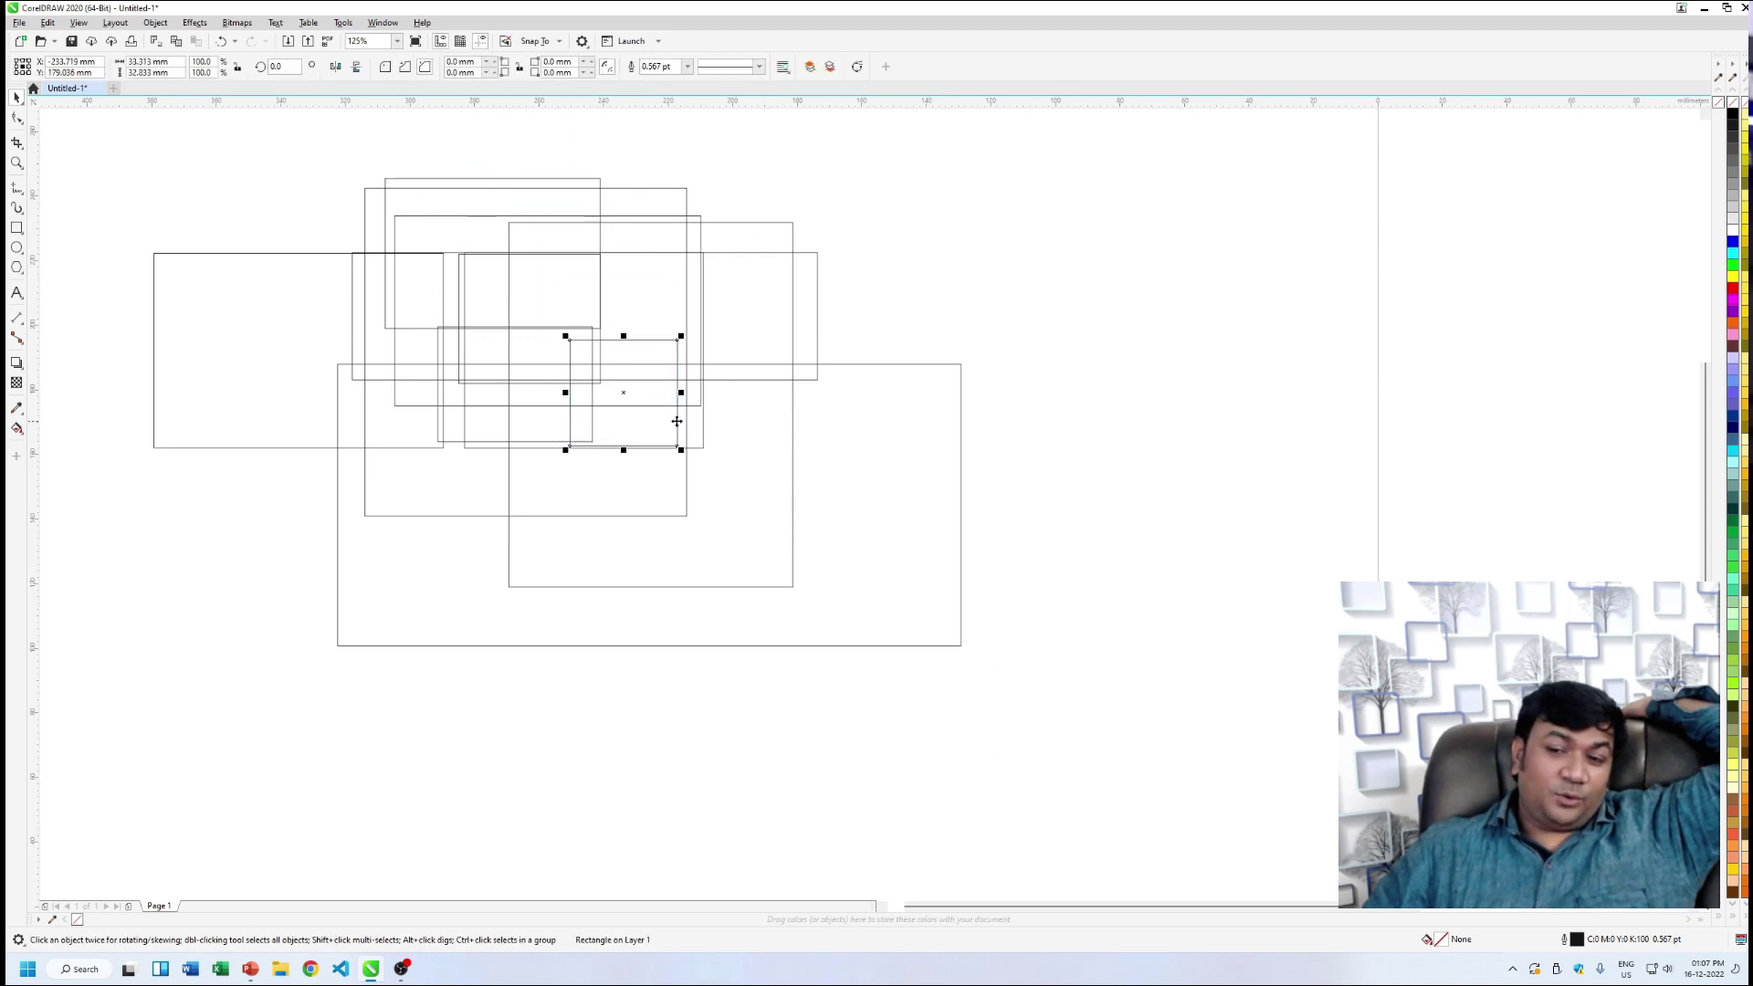
{"action": "left_click_drag", "start_coordinate": [263, 360], "coordinate": [409, 520]}
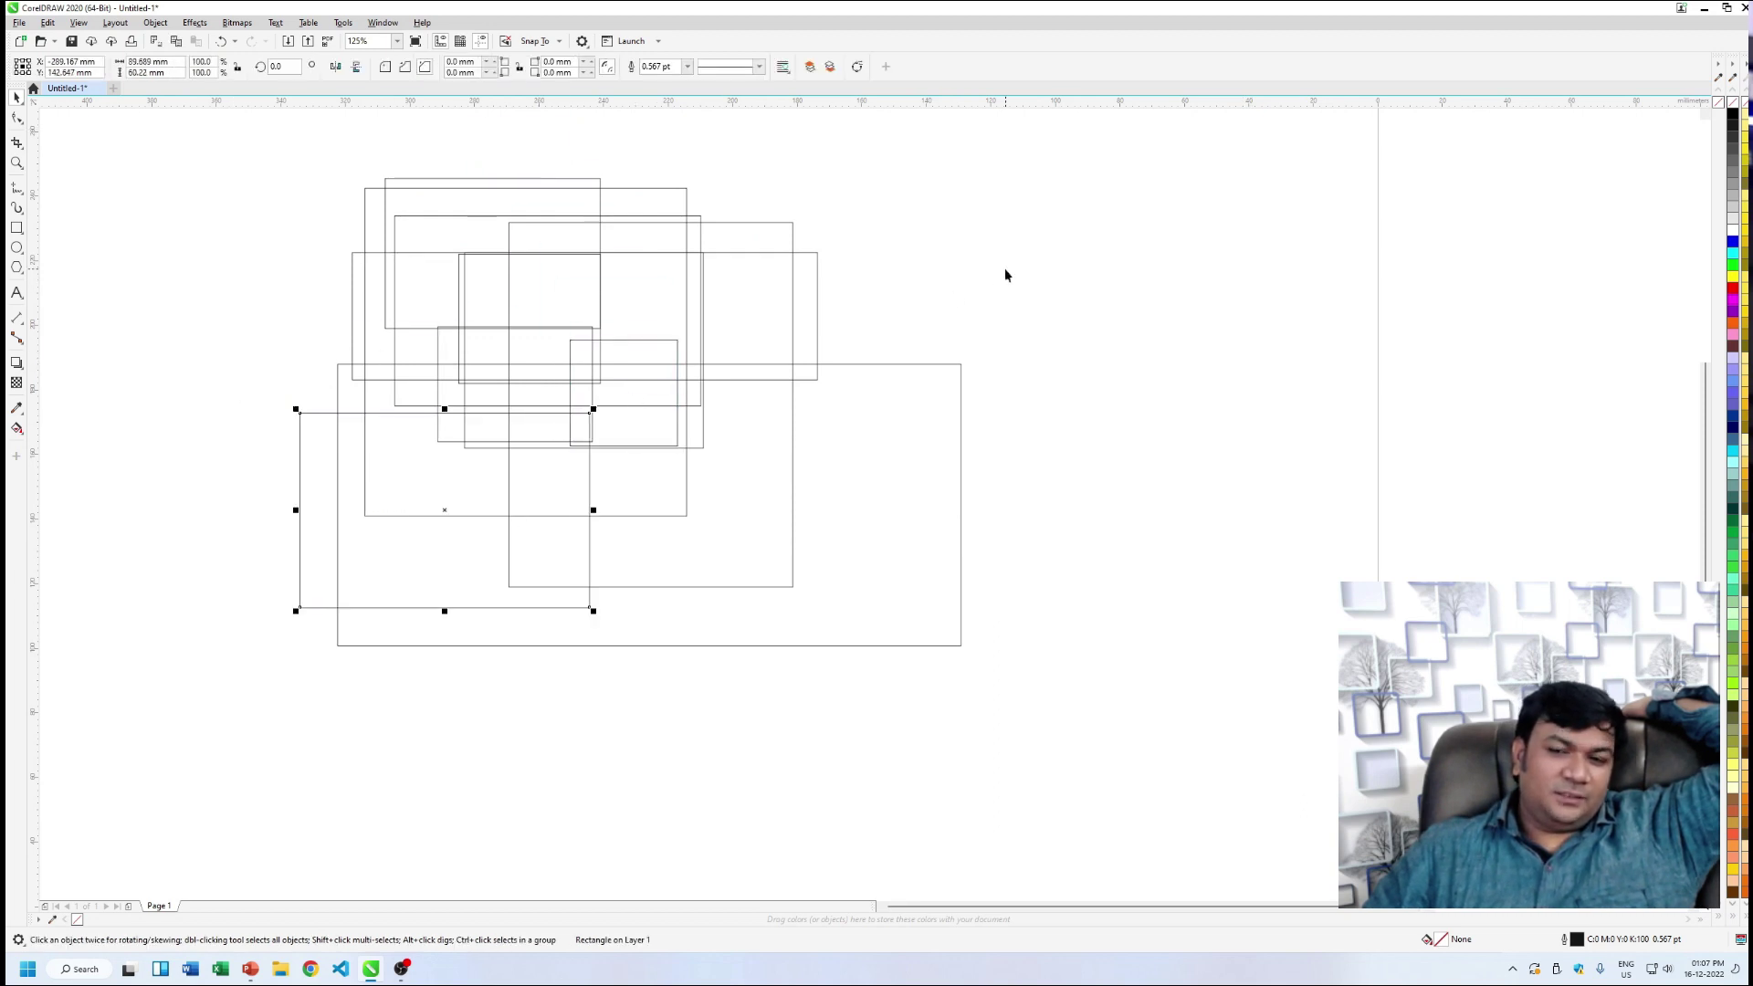
{"action": "left_click", "coordinate": [845, 117]}
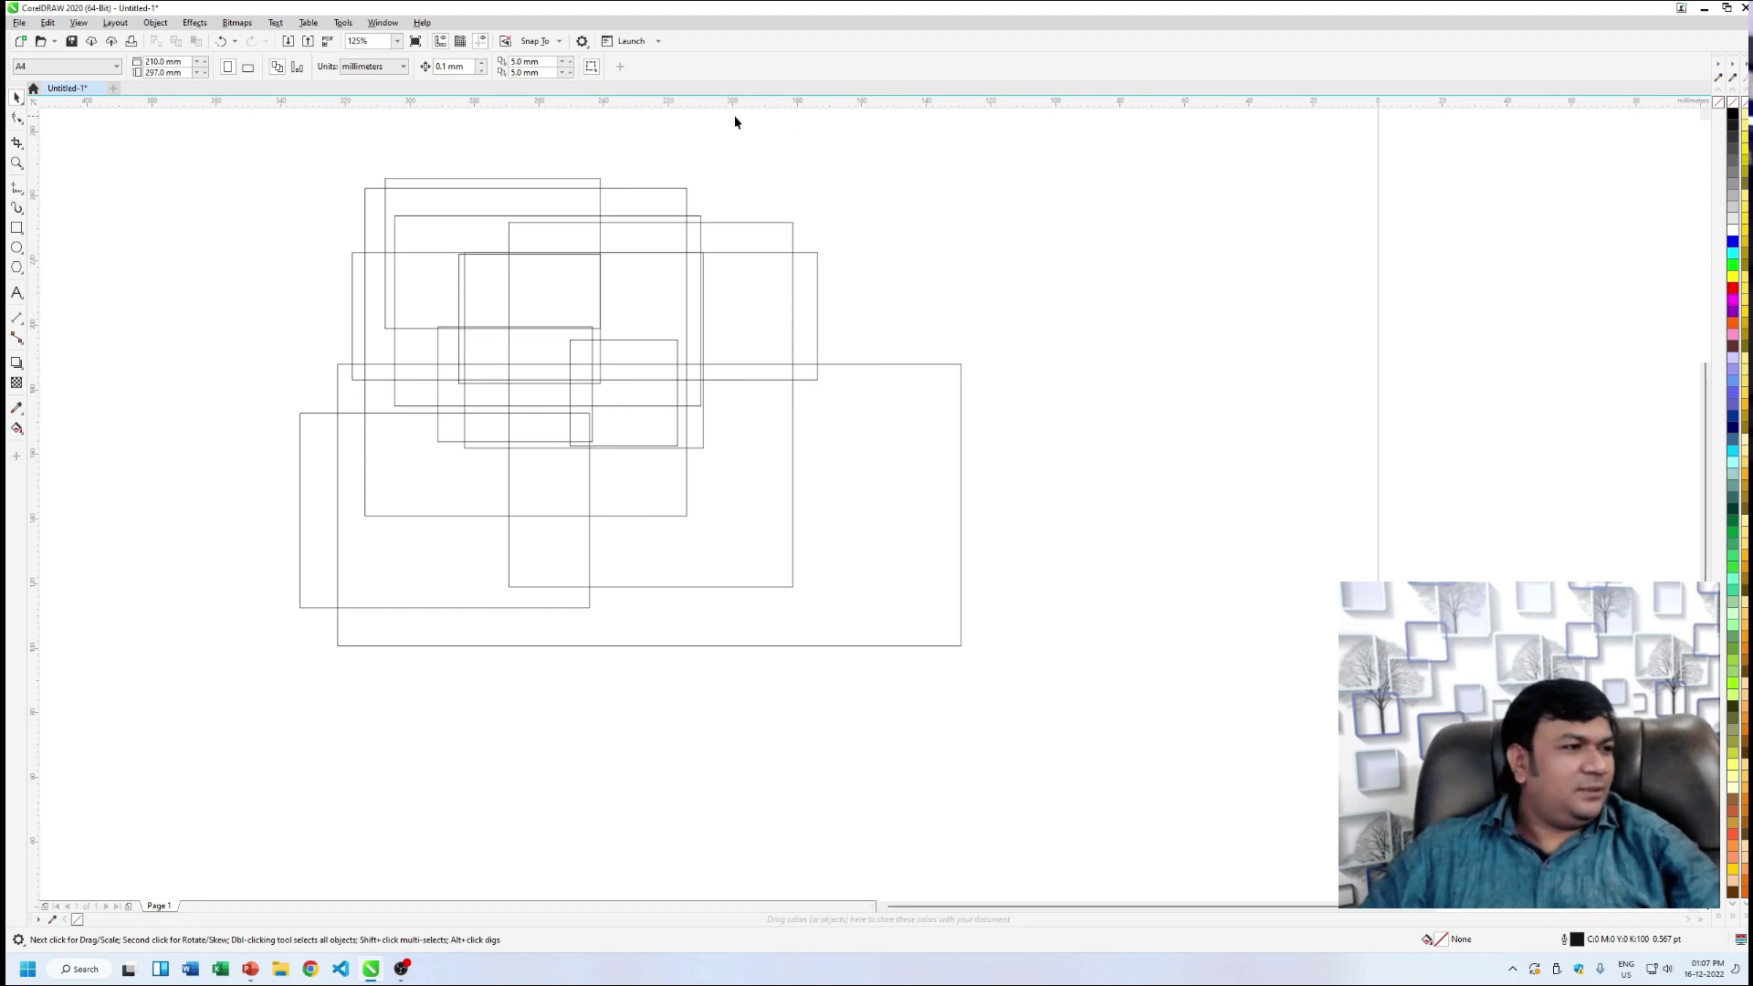
- Draw ellipses and circles of various sizes over and around the pile of rectangles with the Ellipse tool
{"action": "left_click", "coordinate": [17, 248]}
{"action": "left_click_drag", "start_coordinate": [325, 241], "coordinate": [420, 327]}
{"action": "mouse_move", "coordinate": [522, 311]}
{"action": "left_mouse_down"}
{"action": "mouse_move", "coordinate": [714, 498]}
{"action": "mouse_move", "coordinate": [933, 564]}
{"action": "left_mouse_up"}
{"action": "left_click_drag", "start_coordinate": [960, 573], "coordinate": [968, 636]}
{"action": "mouse_move", "coordinate": [253, 550]}
{"action": "left_mouse_down"}
{"action": "mouse_move", "coordinate": [258, 586]}
{"action": "mouse_move", "coordinate": [558, 666]}
{"action": "left_mouse_up"}
{"action": "left_click_drag", "start_coordinate": [577, 599], "coordinate": [704, 714]}
{"action": "left_click_drag", "start_coordinate": [164, 297], "coordinate": [350, 456]}
{"action": "left_click_drag", "start_coordinate": [490, 459], "coordinate": [716, 545]}
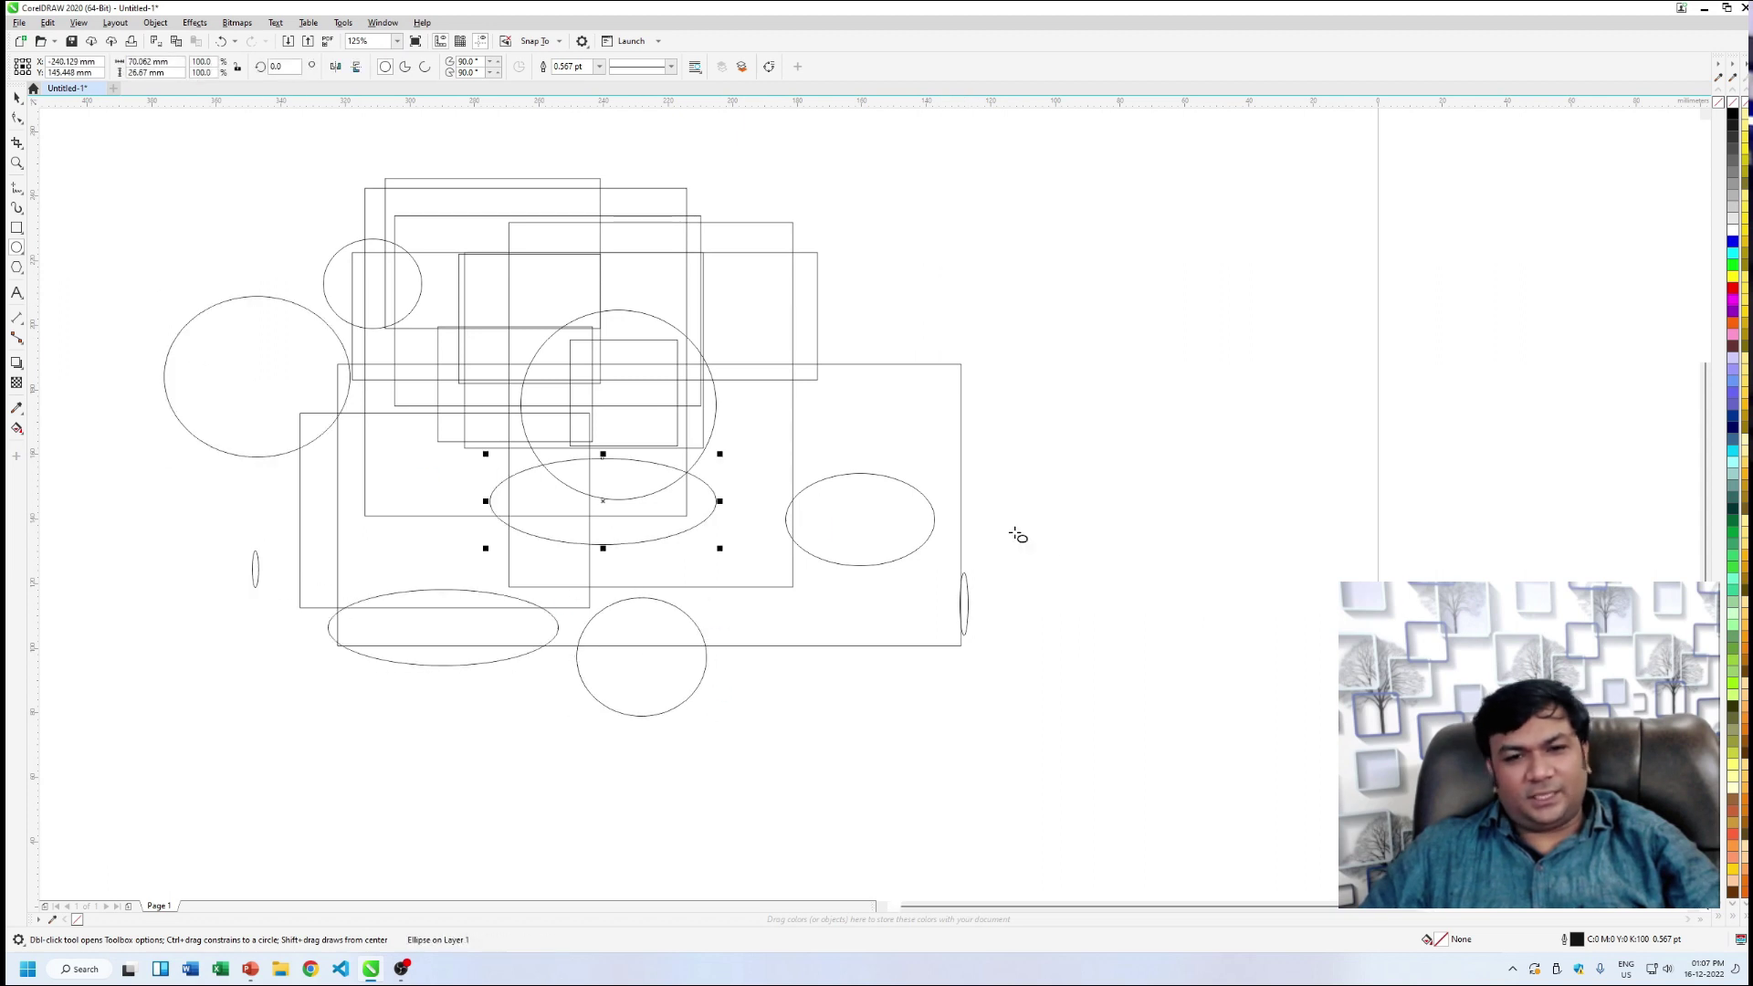
- Draw 20-sided polygons of various sizes over and below the pile of rectangles and ellipses
{"action": "left_click", "coordinate": [16, 266]}
{"action": "left_click_drag", "start_coordinate": [431, 237], "coordinate": [581, 437]}
{"action": "left_click_drag", "start_coordinate": [658, 331], "coordinate": [859, 448]}
{"action": "left_click_drag", "start_coordinate": [886, 464], "coordinate": [913, 541]}
{"action": "mouse_move", "coordinate": [311, 498]}
{"action": "left_mouse_down"}
{"action": "mouse_move", "coordinate": [410, 576]}
{"action": "mouse_move", "coordinate": [757, 694]}
{"action": "mouse_move", "coordinate": [878, 781]}
{"action": "left_mouse_up"}
{"action": "left_click_drag", "start_coordinate": [694, 691], "coordinate": [776, 731]}
{"action": "left_click_drag", "start_coordinate": [416, 491], "coordinate": [438, 559]}
{"action": "left_click_drag", "start_coordinate": [400, 506], "coordinate": [763, 787]}
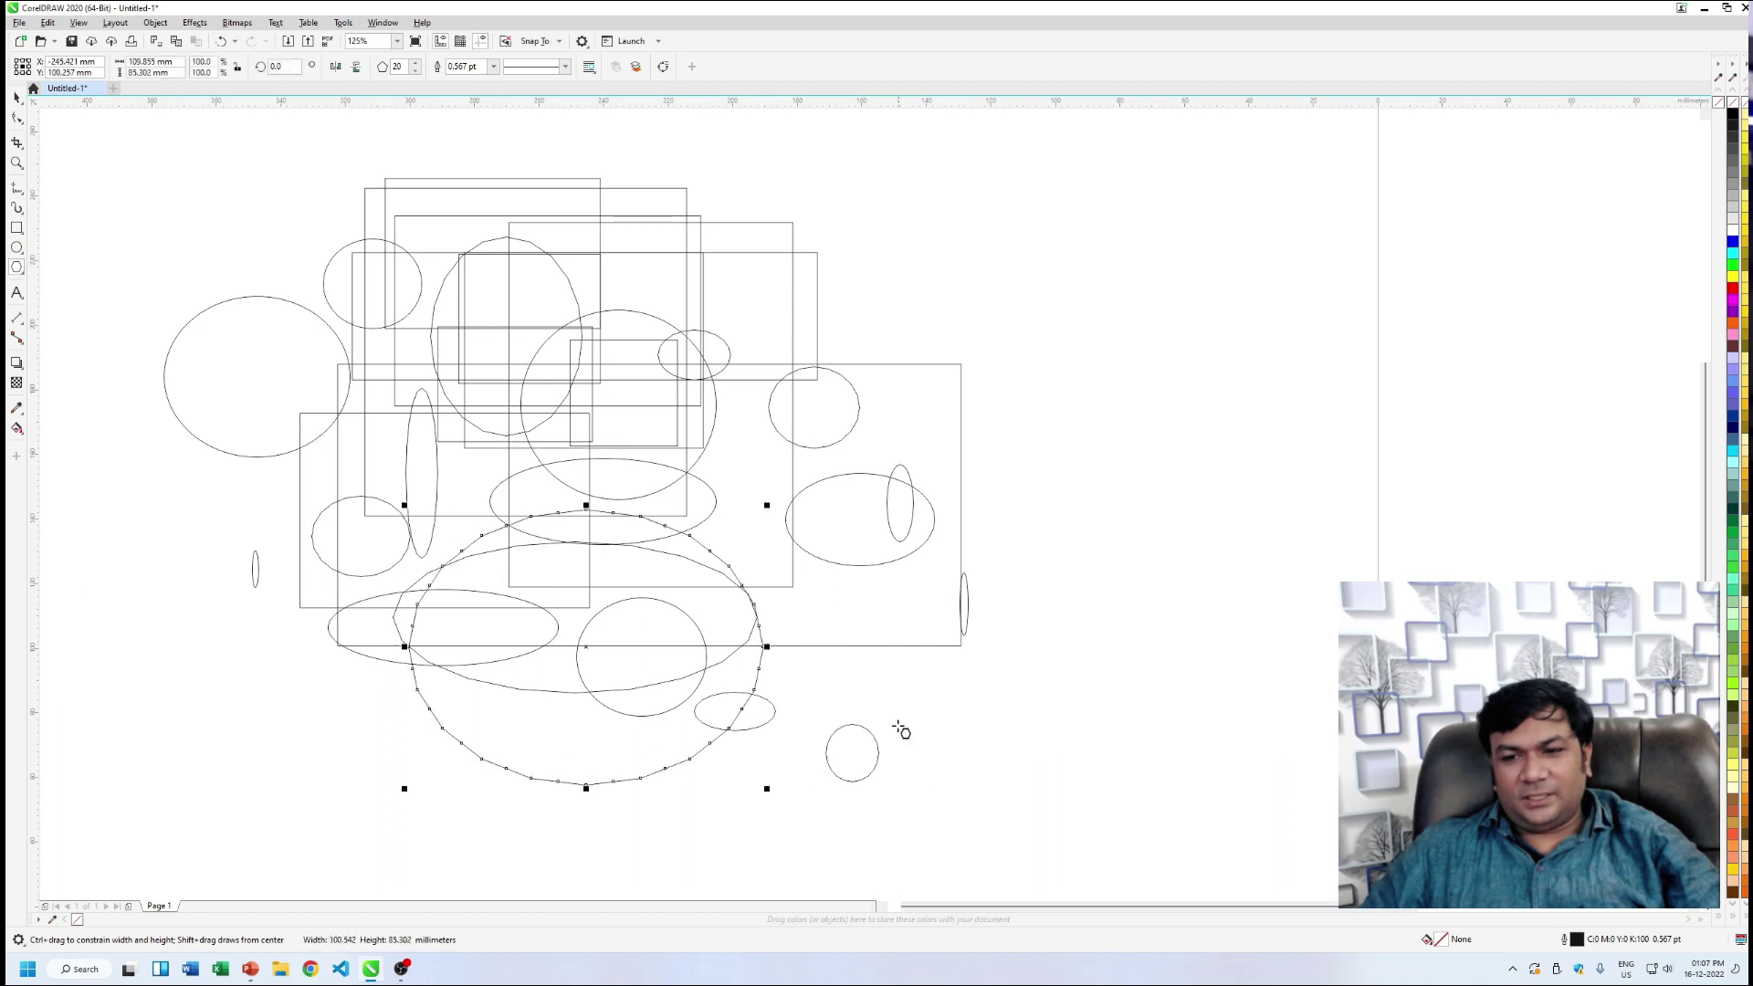
{"action": "left_click_drag", "start_coordinate": [893, 723], "coordinate": [942, 824]}
- With the Pick tool, select the upper polygon, the two circles left of it and the tall narrow polygon one after another
{"action": "left_click", "coordinate": [17, 97]}
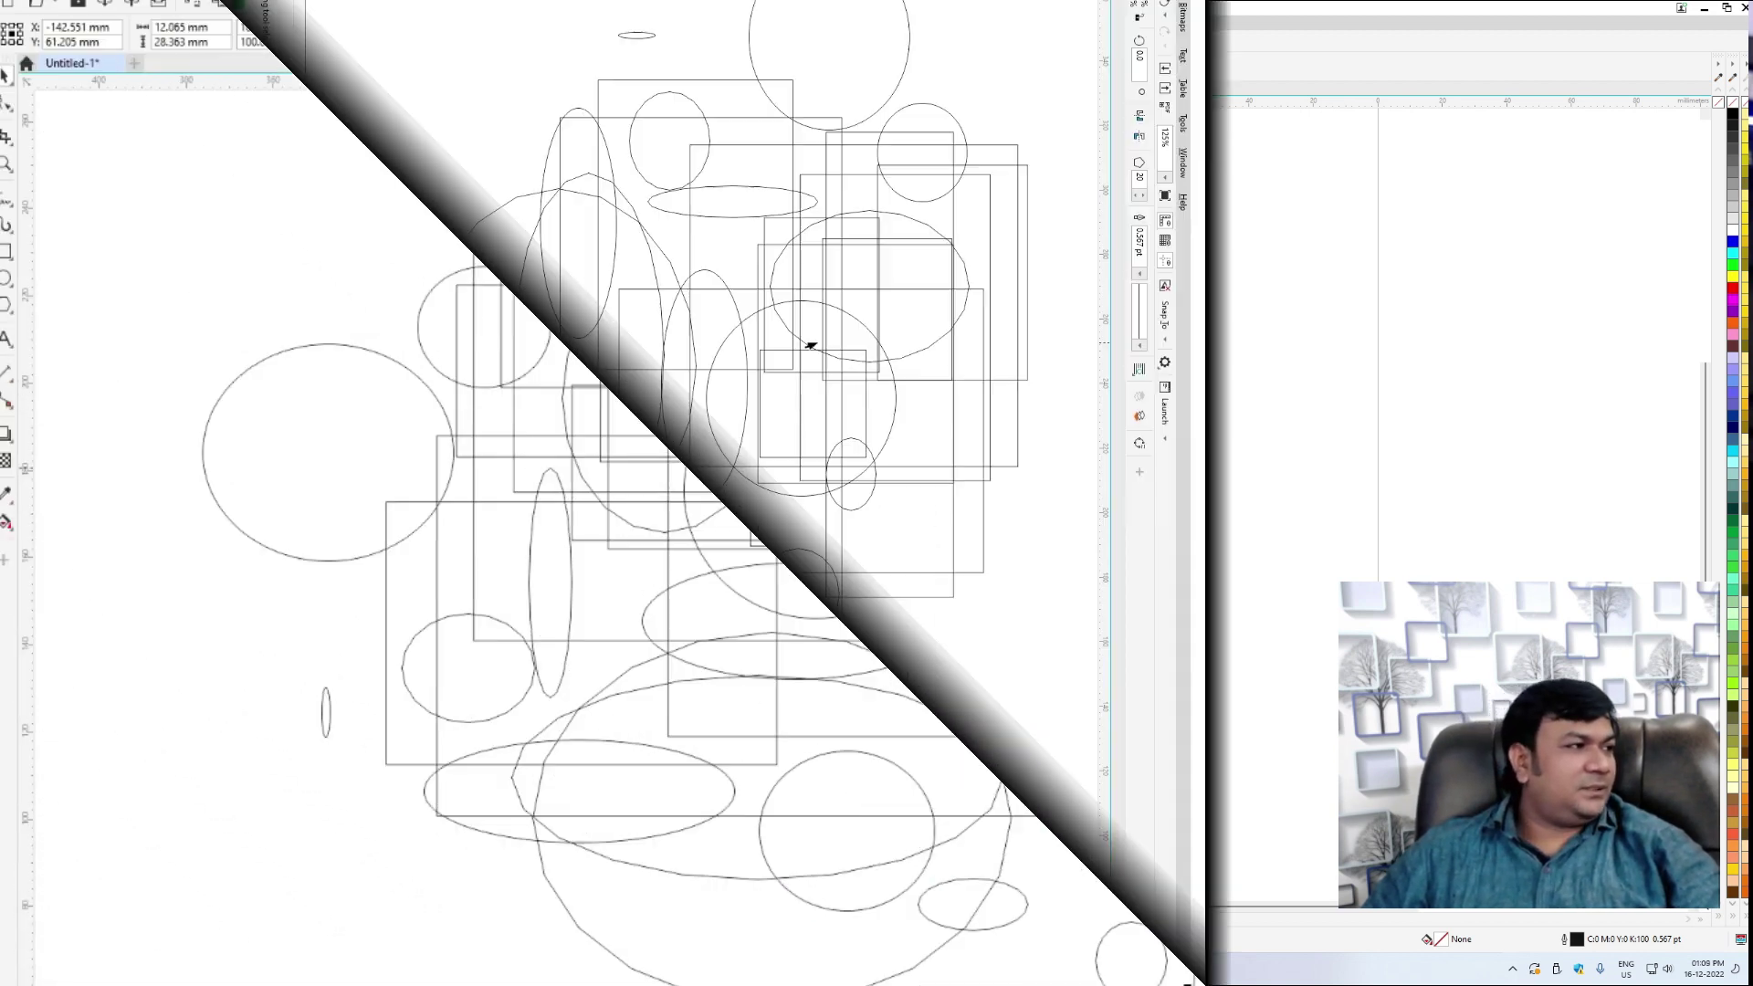
{"action": "left_click", "coordinate": [632, 274]}
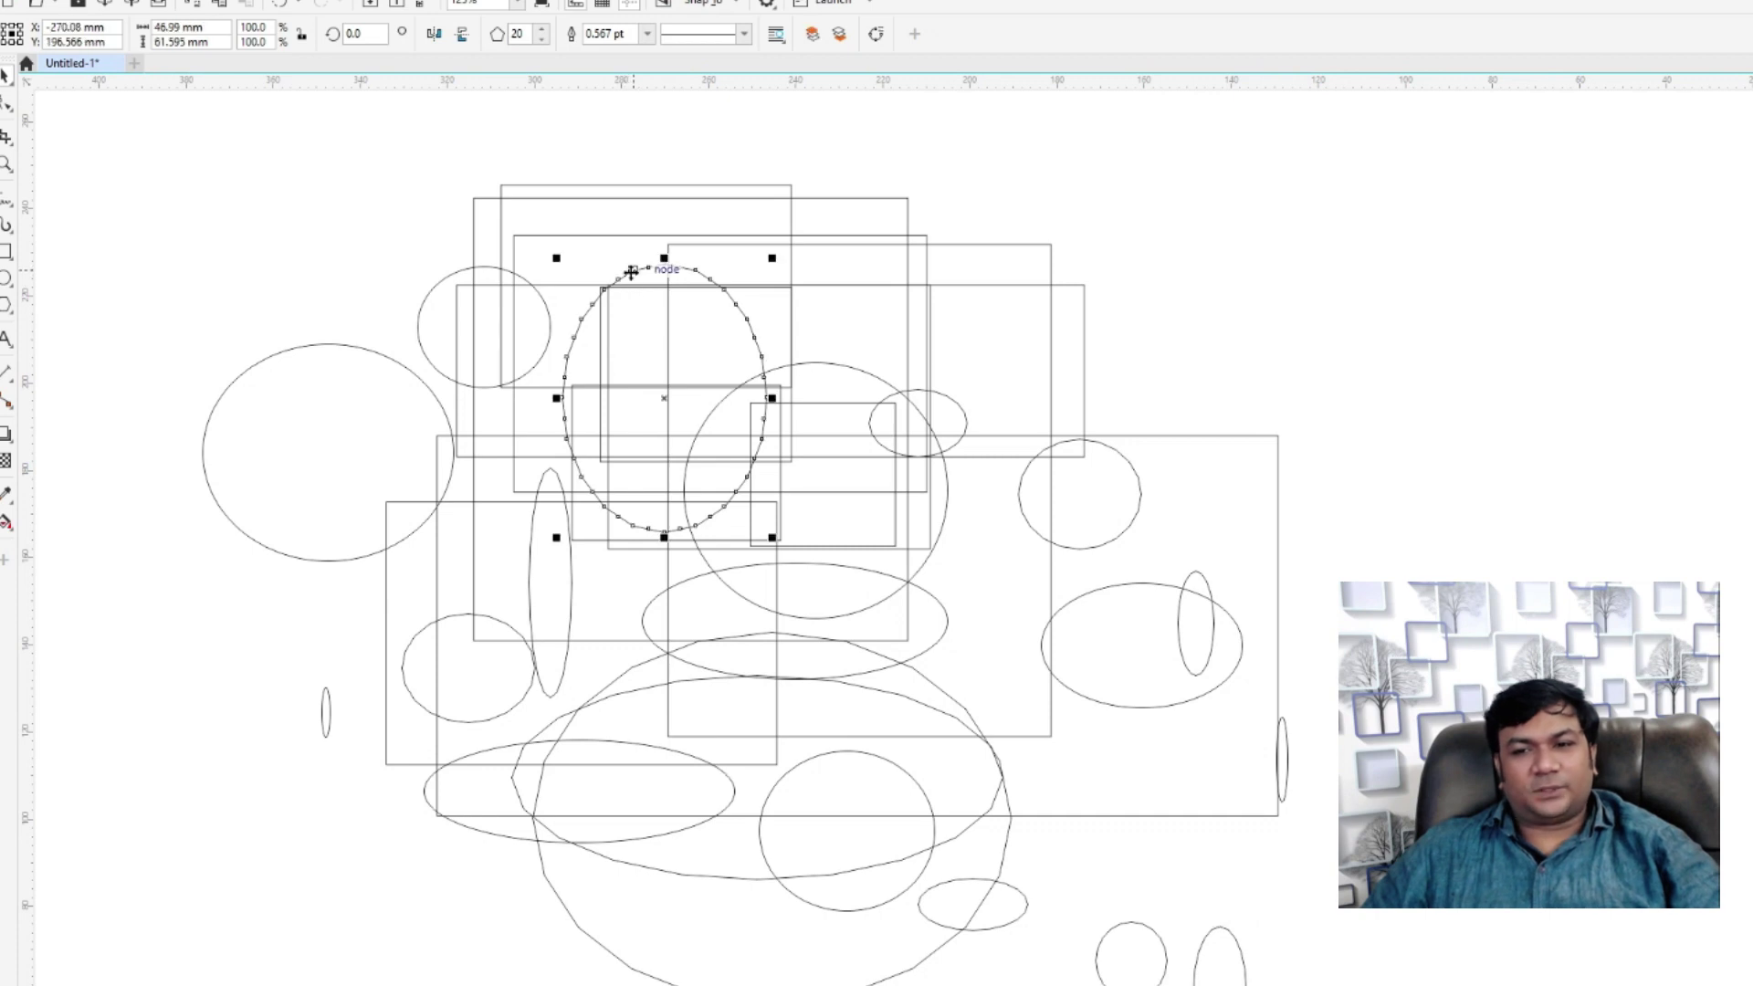
{"action": "left_click", "coordinate": [431, 287]}
{"action": "left_click", "coordinate": [304, 354]}
{"action": "left_click", "coordinate": [545, 472]}
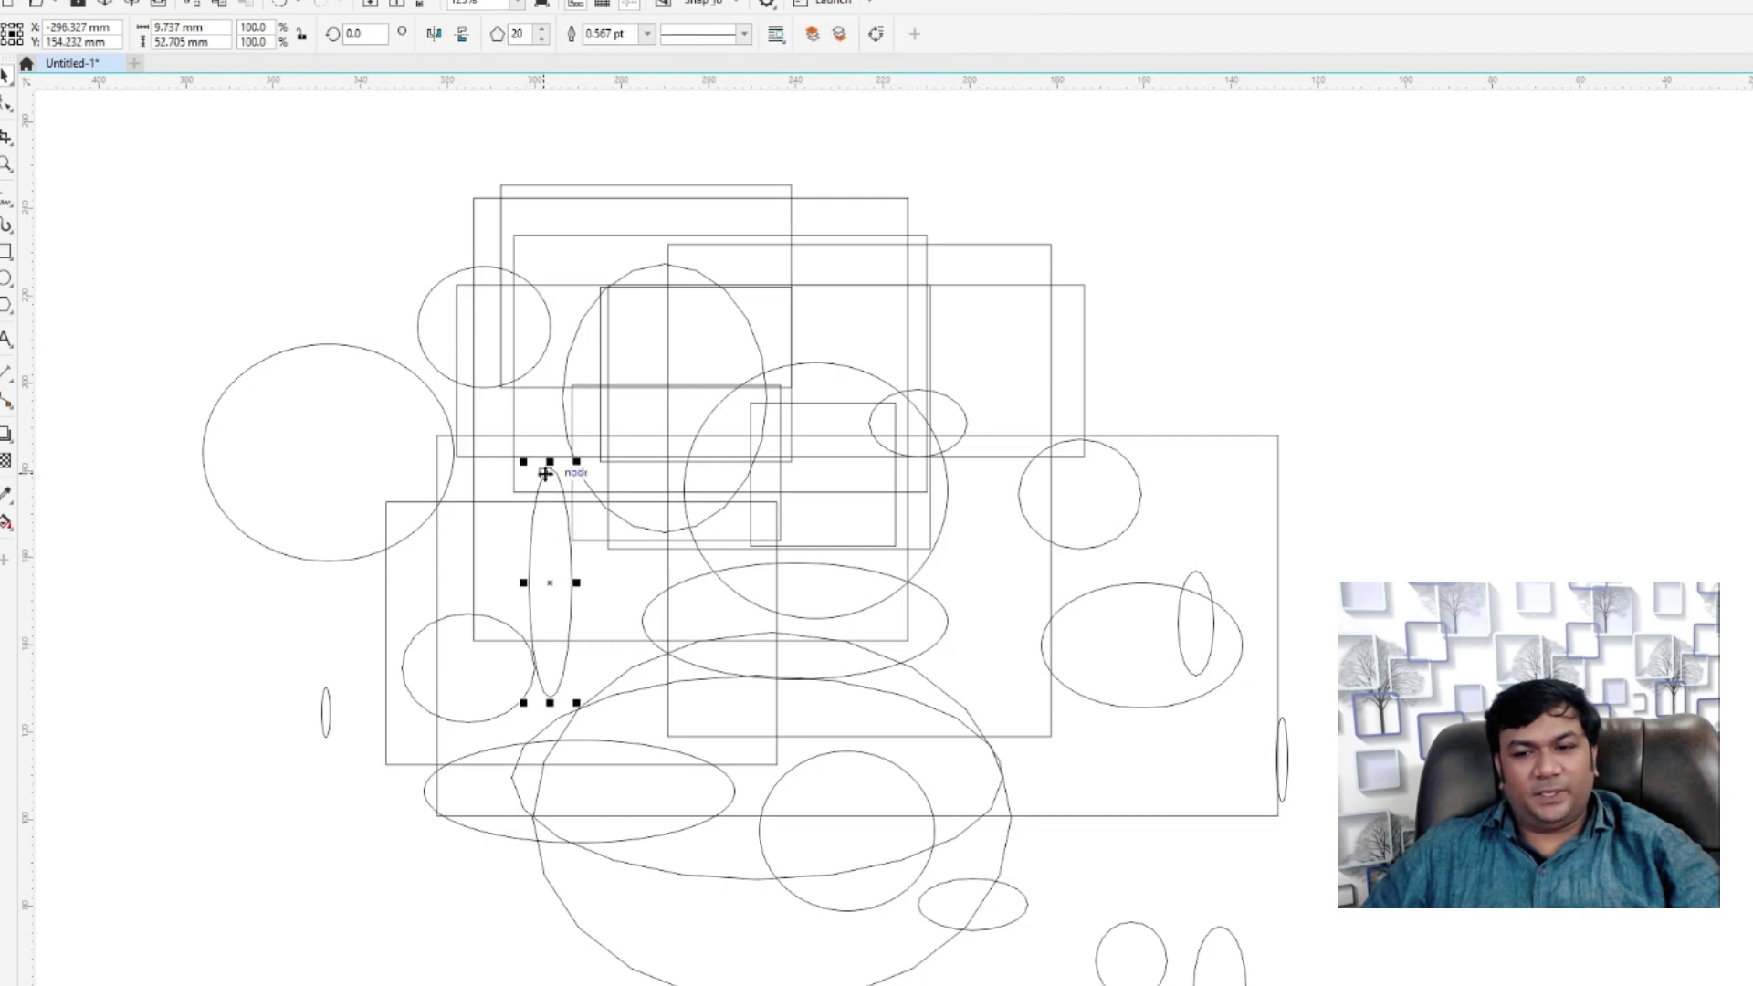
- Add the large middle circle and the large lower polygon to the selected narrow polygon, and remove the lower polygon from the selection again
{"action": "left_click", "coordinate": [781, 366], "text": "shift"}
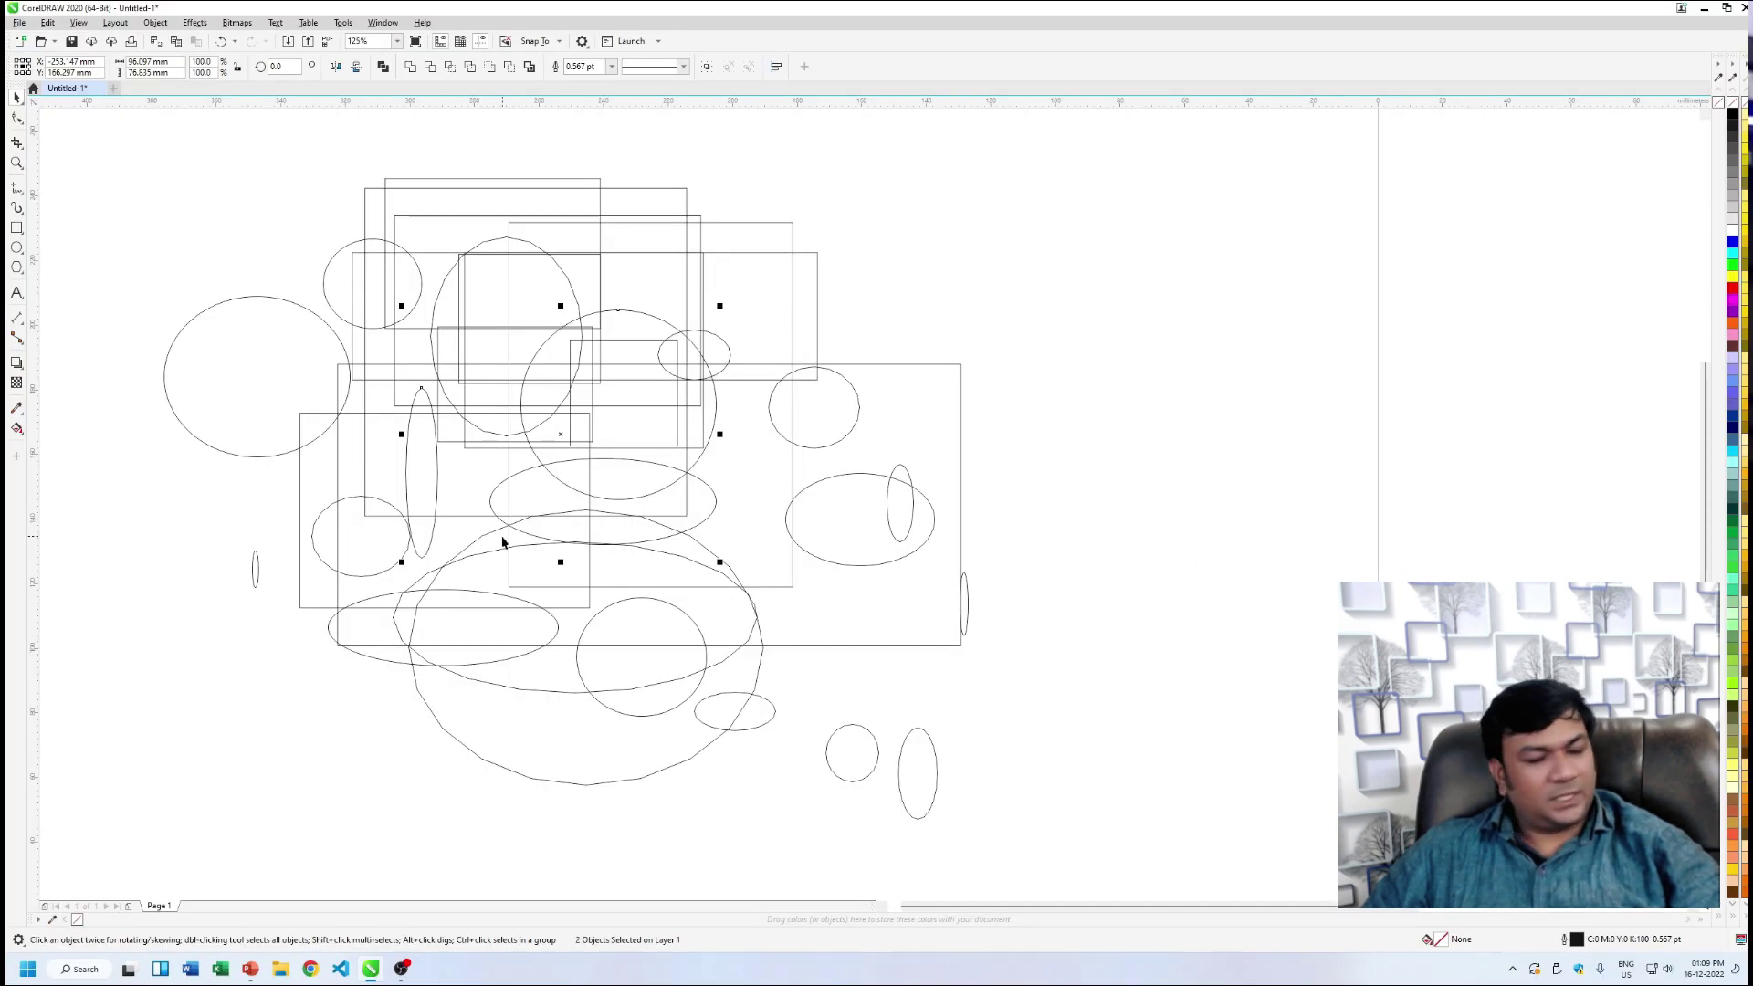
{"action": "left_click", "coordinate": [743, 591], "text": "shift"}
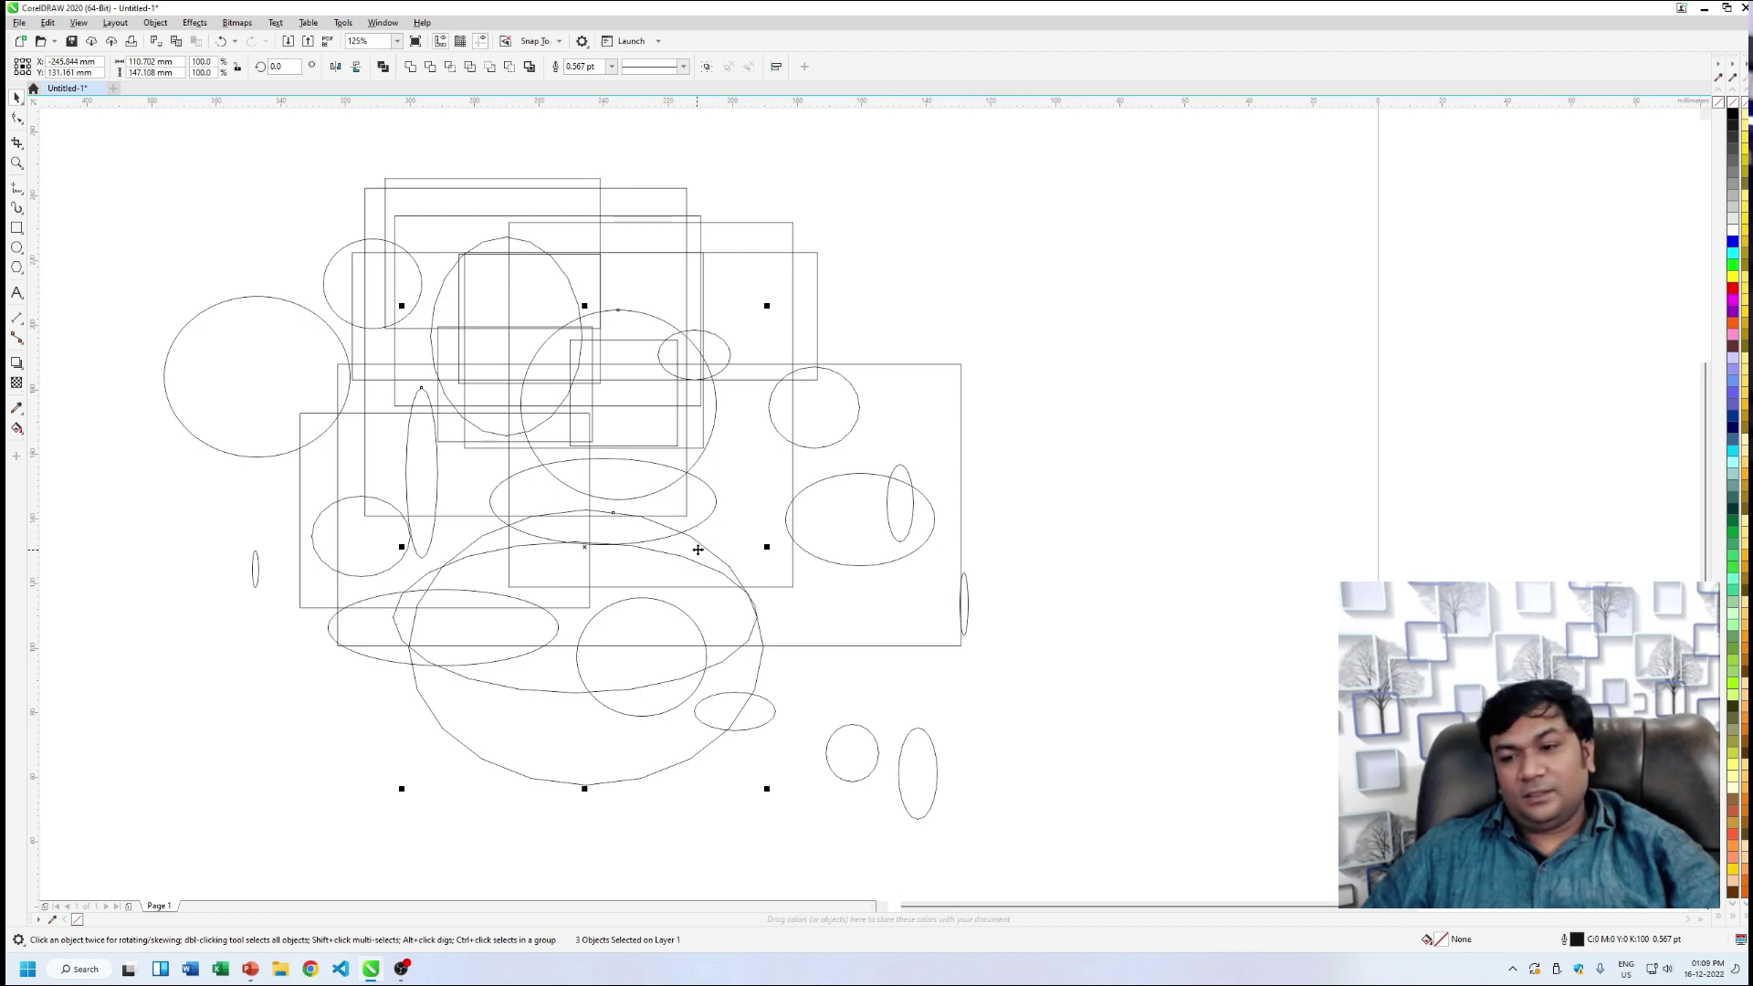
{"action": "left_click", "coordinate": [705, 546], "text": "shift"}
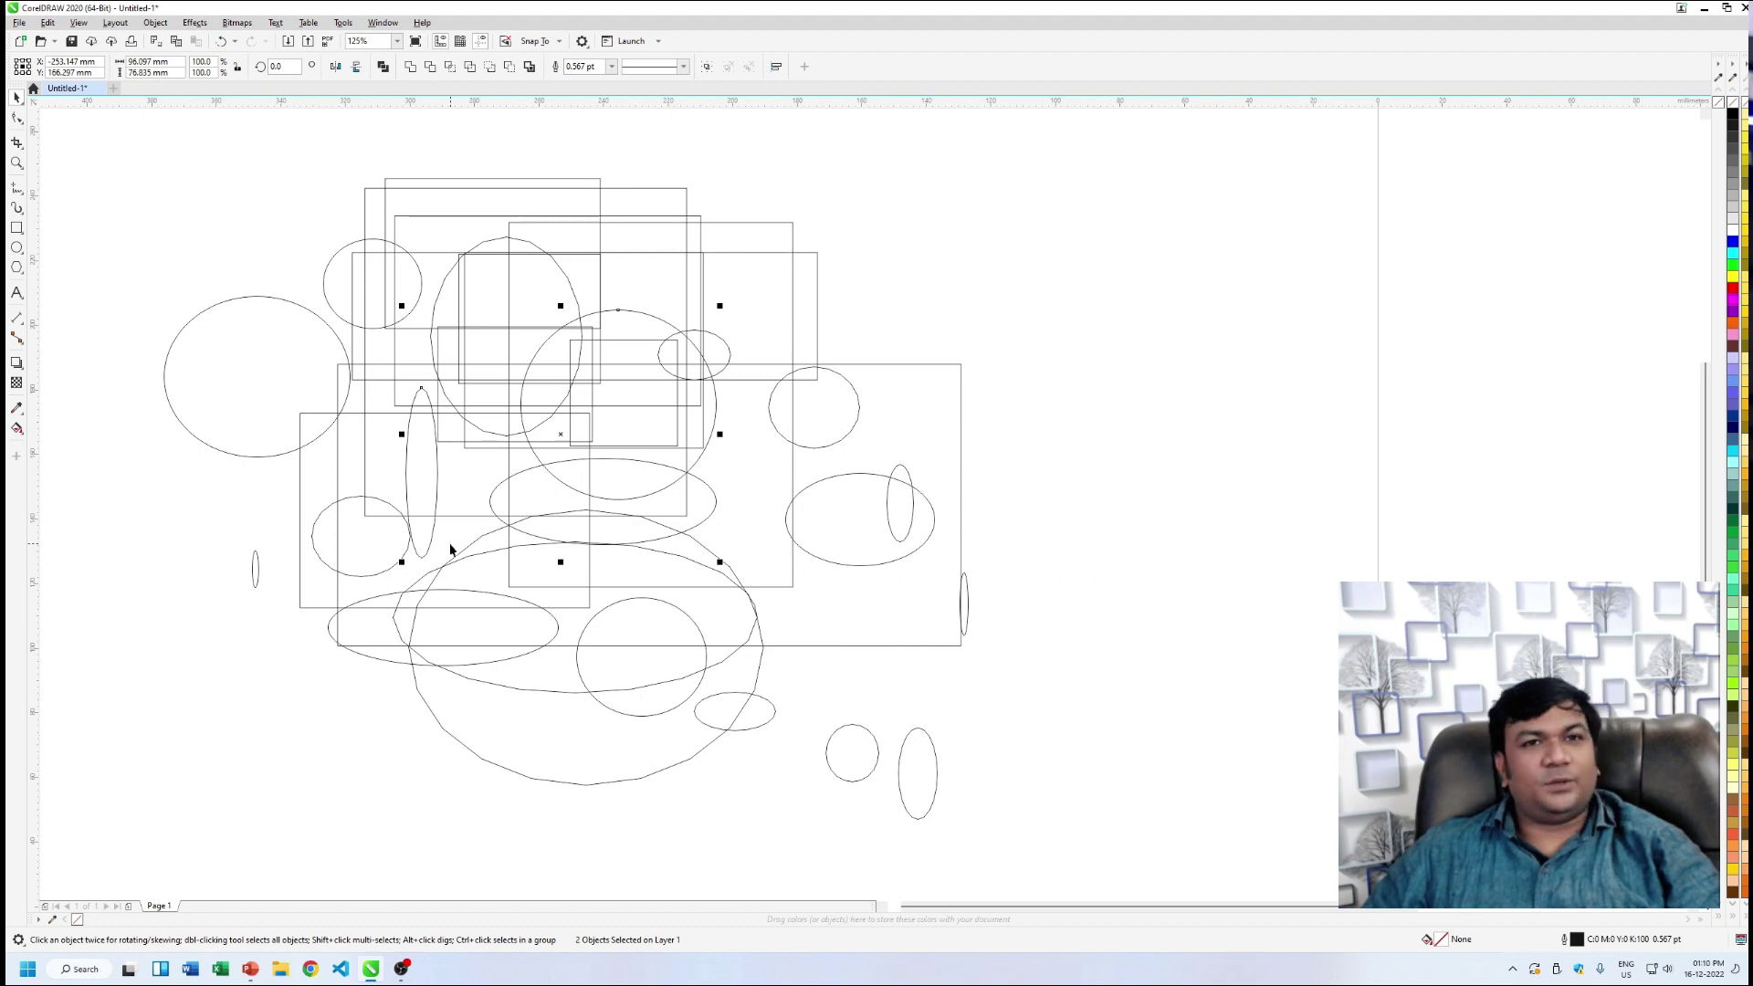
- Add the wide lower polygon to the selection and move the selected shapes together to the right of the pile, and delete all objects
{"action": "left_click", "coordinate": [450, 549], "text": "shift"}
{"action": "left_click_drag", "start_coordinate": [450, 549], "coordinate": [1216, 442]}
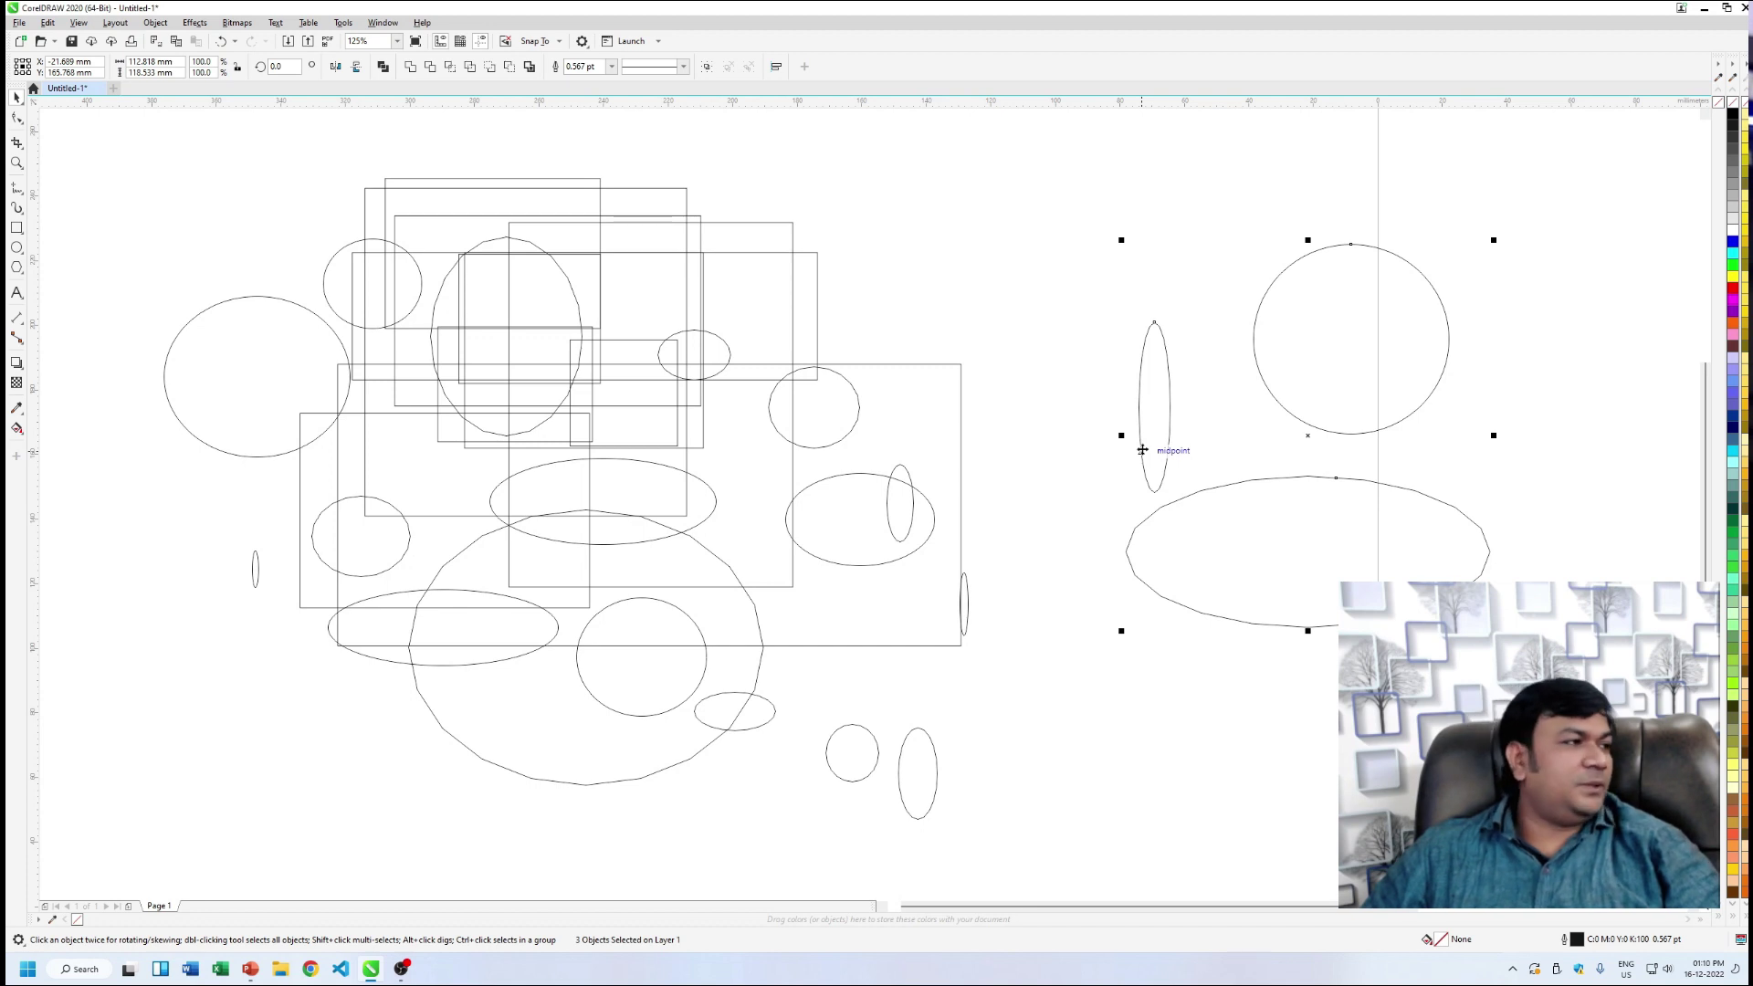
{"action": "key", "text": "ctrl+a"}
{"action": "key", "text": "Delete"}
- Add the artistic texts "asfafafad" and "asdfasdfa" with paragraph text frames below them reading "cvasfasfasfasdf" and "asdfasdfasd"
{"action": "left_click", "coordinate": [16, 292]}
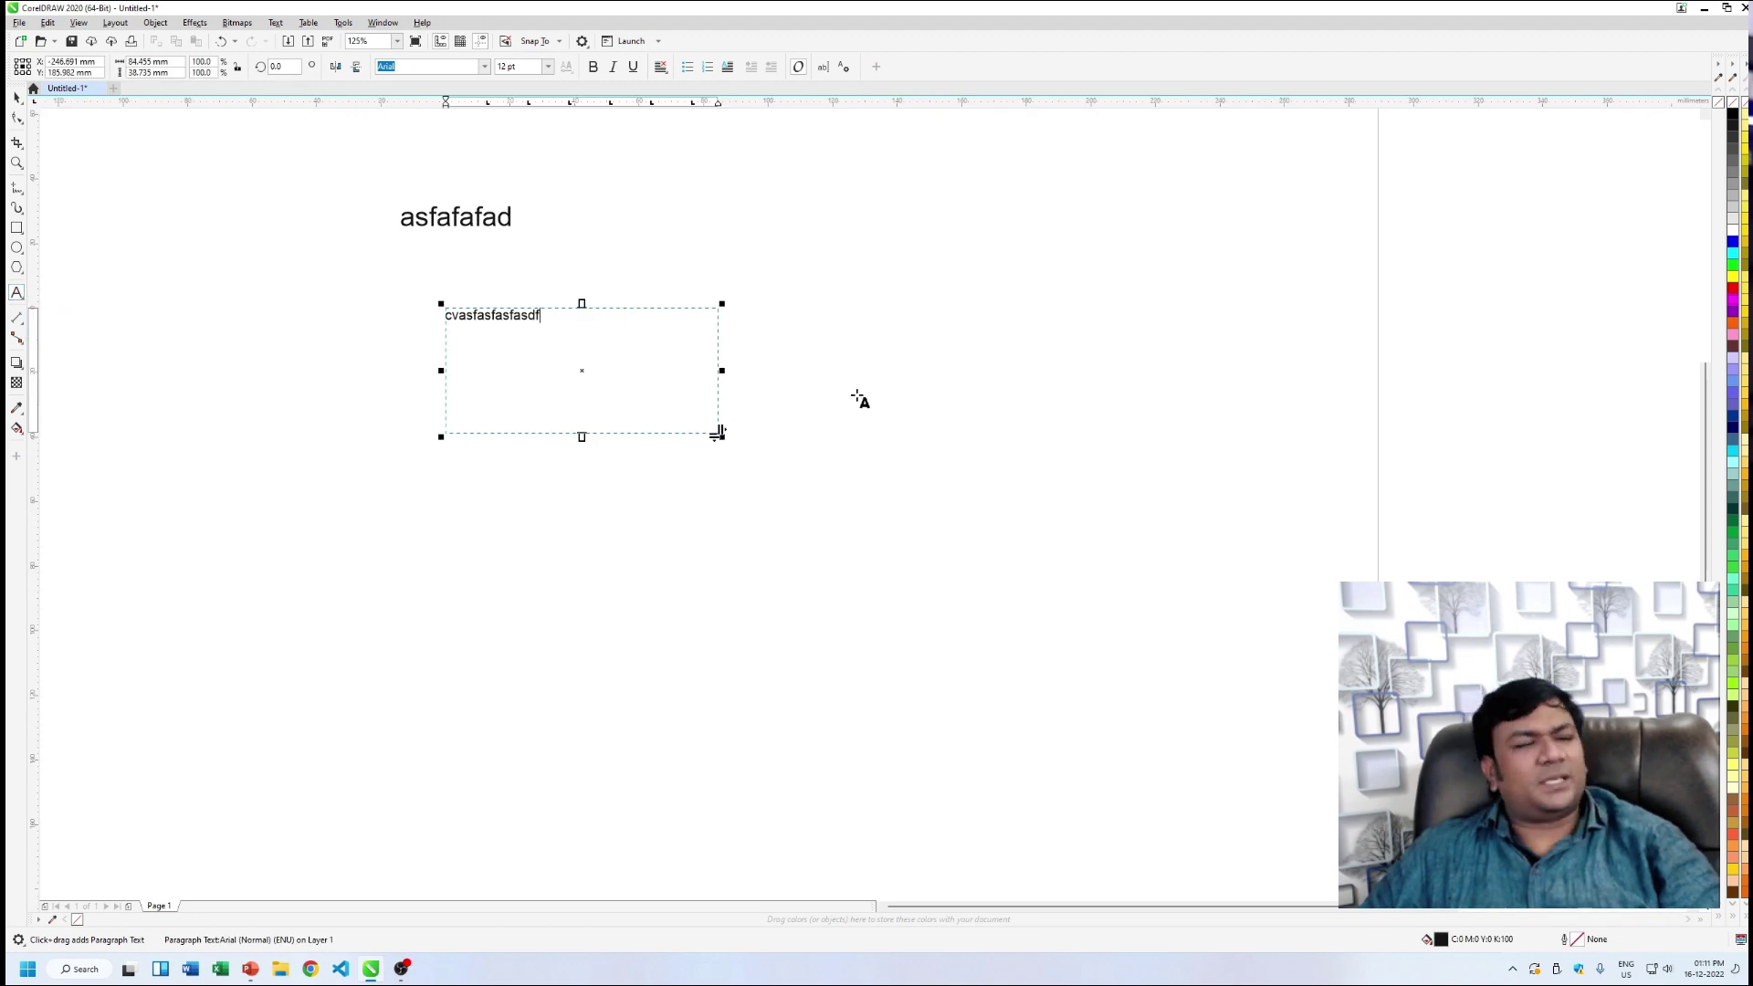
{"action": "left_click", "coordinate": [992, 227]}
{"action": "type", "text": "asdfasdfa"}
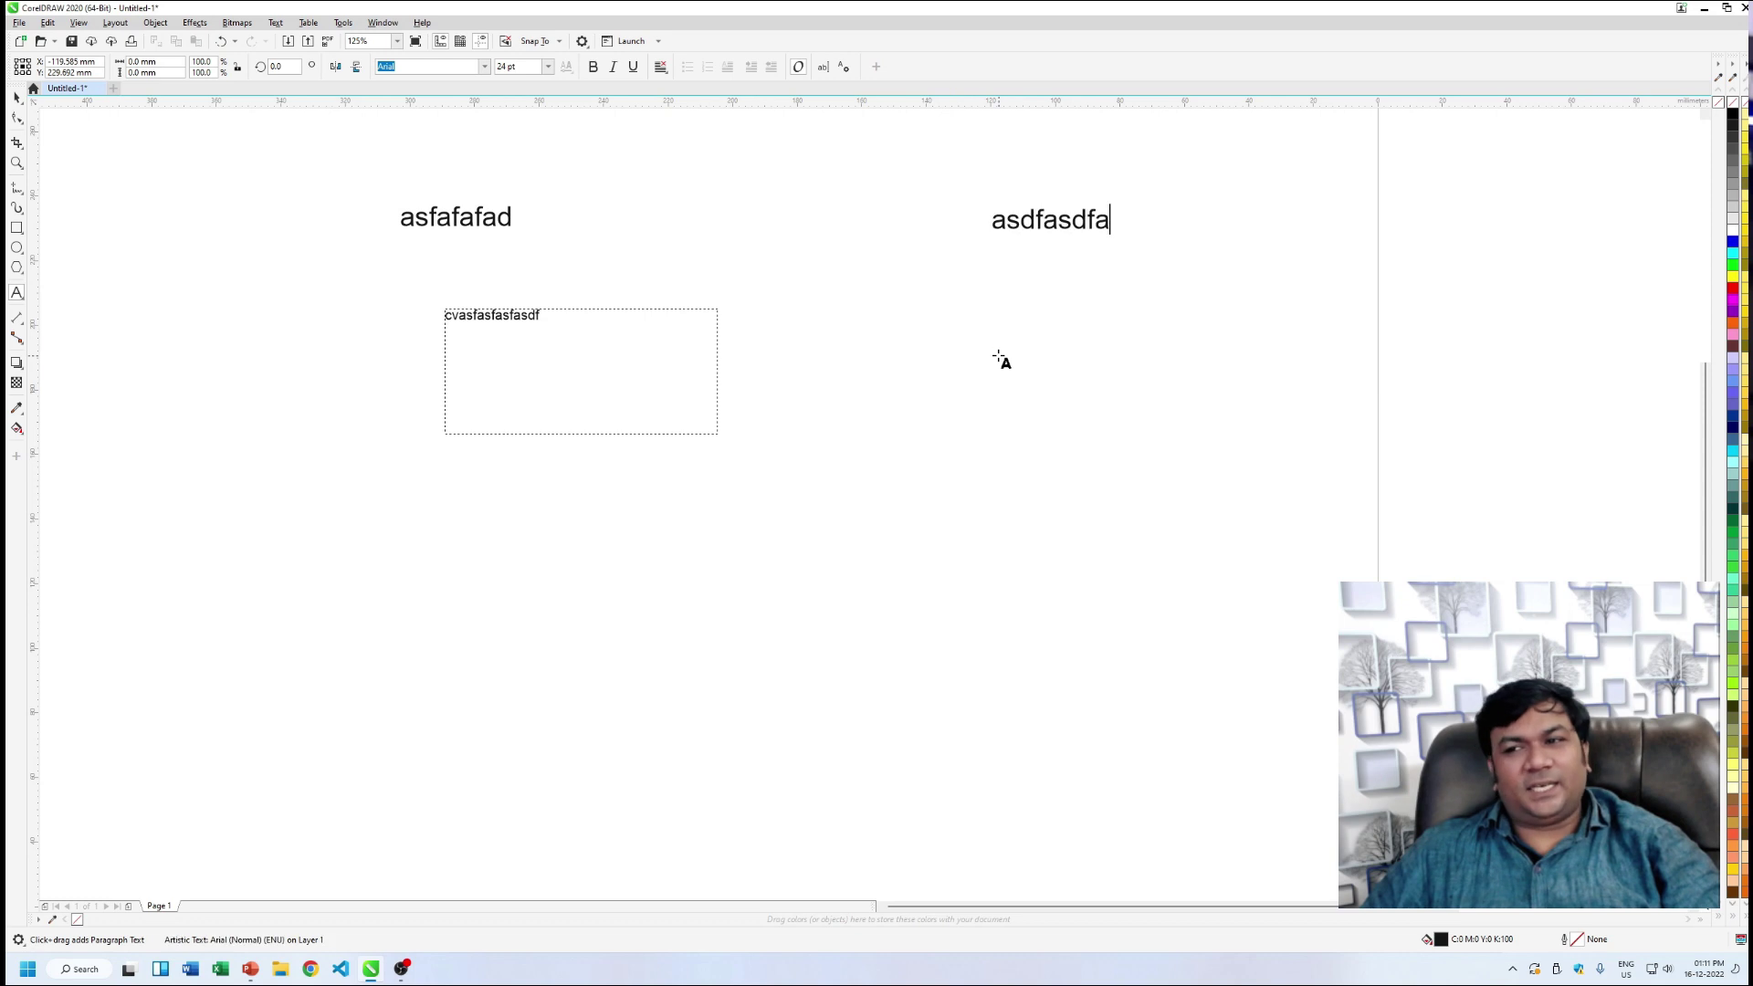
{"action": "left_click_drag", "start_coordinate": [924, 323], "coordinate": [1101, 431]}
{"action": "type", "text": "asdfasdfasd"}
- Between the existing texts, add artistic text "asdfasdfasd" above a paragraph frame reading "asdfasfasedf", and place artistic text "asdfasdfasdfasdf" below them
{"action": "left_click", "coordinate": [731, 195]}
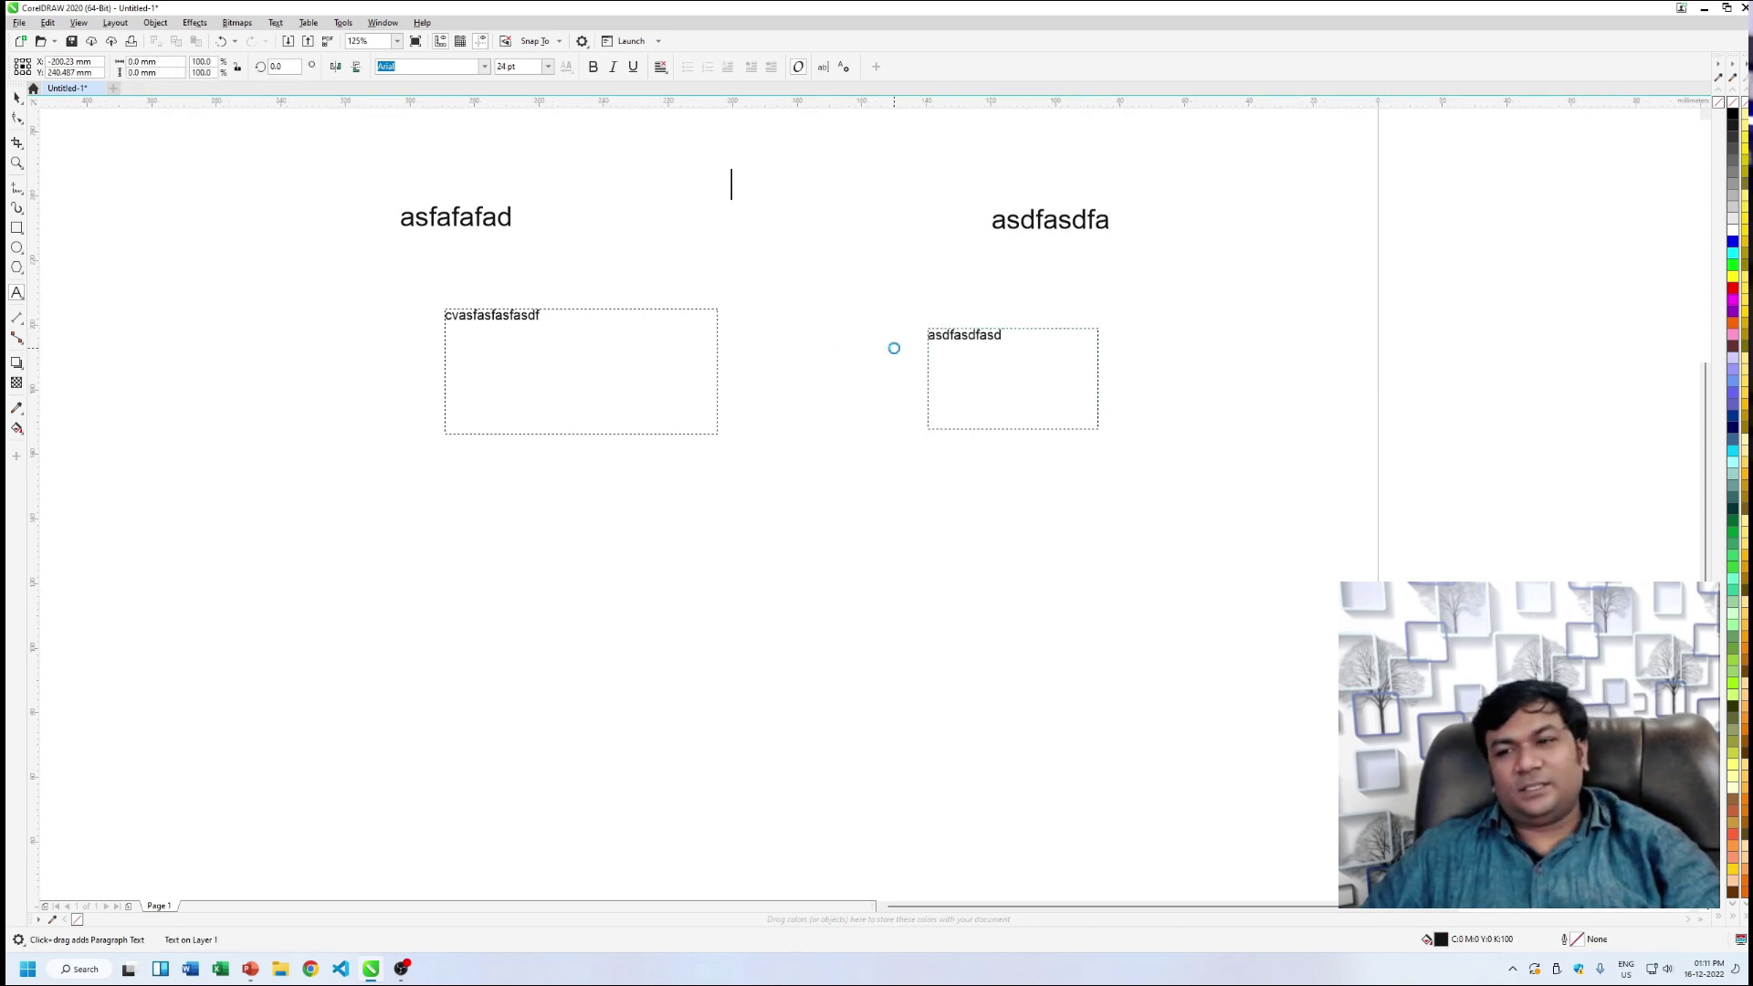
{"action": "type", "text": "asdfasdfasd"}
{"action": "left_click_drag", "start_coordinate": [718, 231], "coordinate": [939, 299]}
{"action": "type", "text": "asdfasfasedf"}
{"action": "left_click", "coordinate": [817, 473]}
{"action": "type", "text": "asdfasdfasdfasdf"}
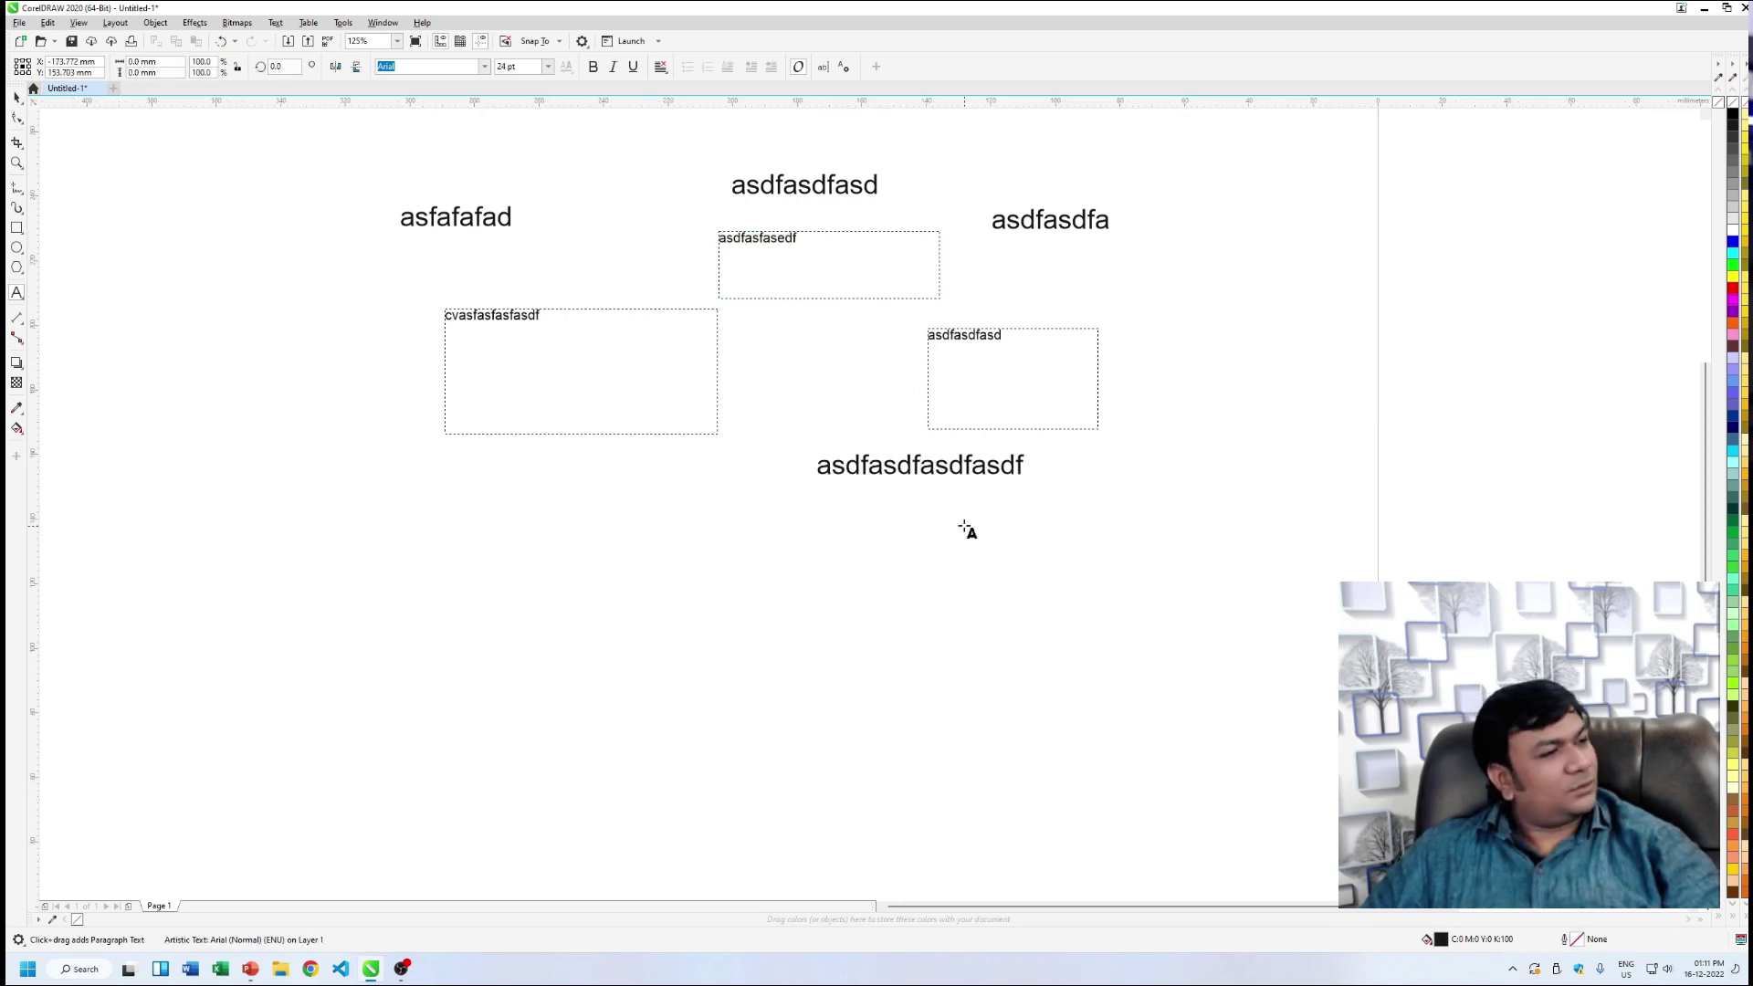
{"action": "key", "text": "Escape"}
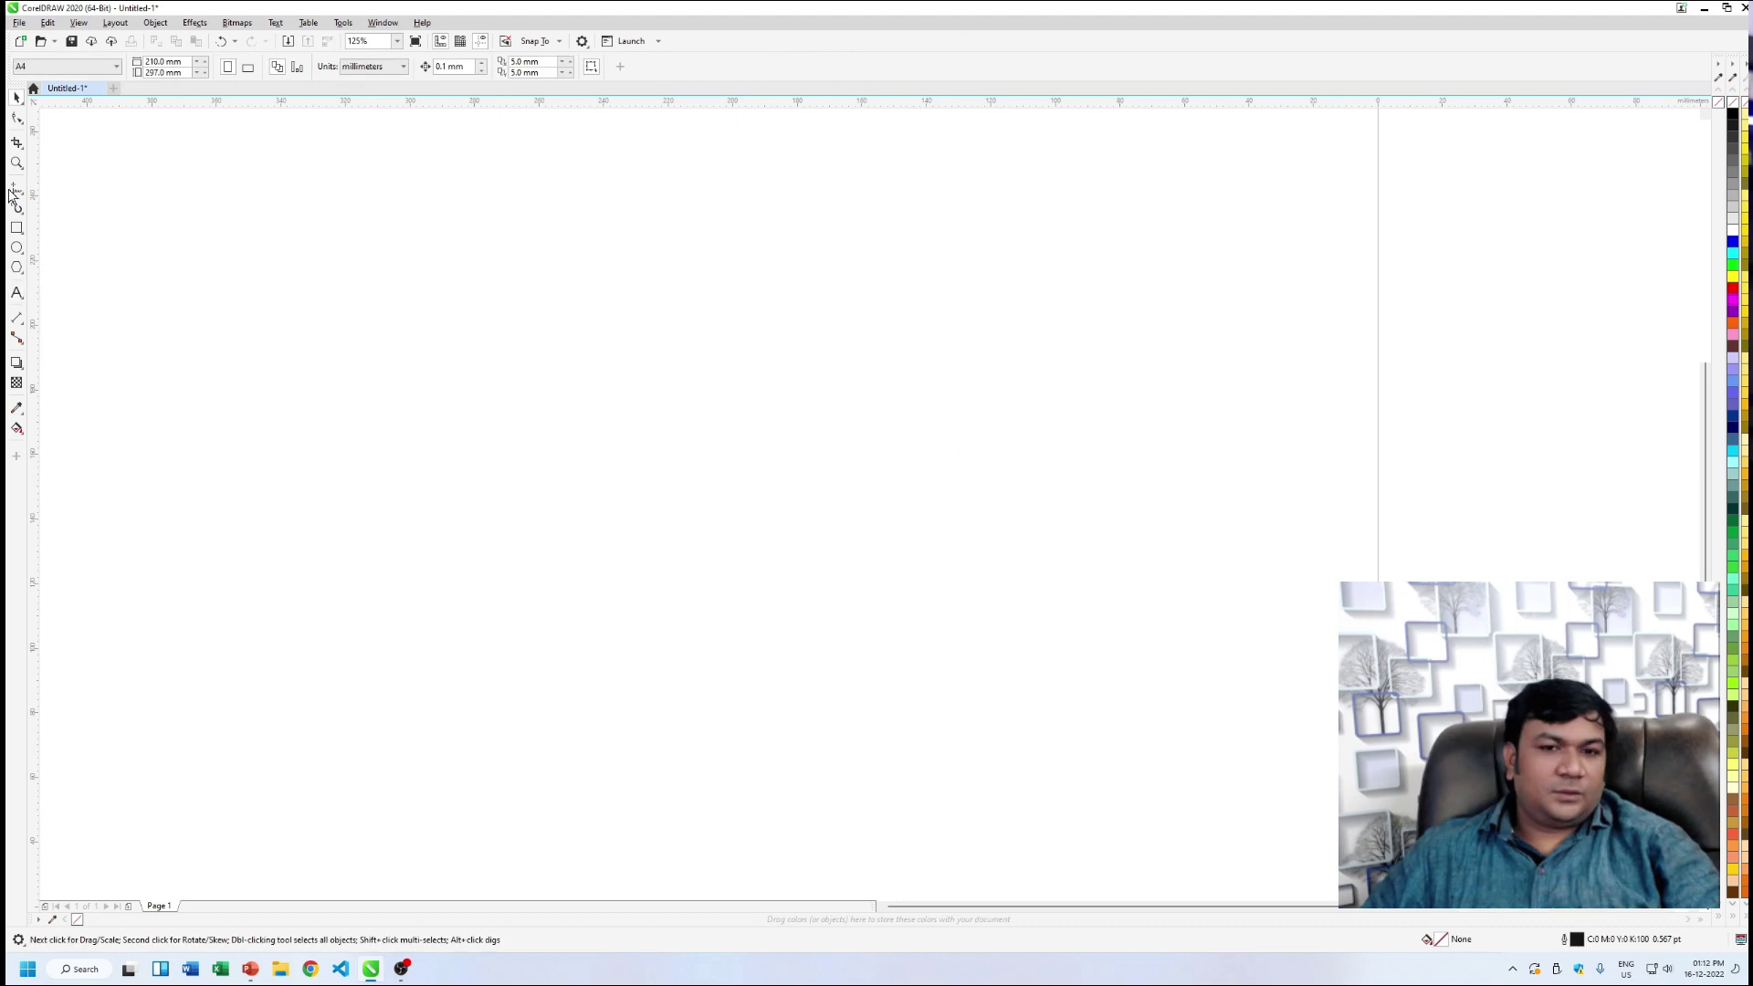
- Draw ten rectangles of various sizes spread over the empty drawing area with the Rectangle tool
{"action": "left_click", "coordinate": [17, 228]}
{"action": "left_click_drag", "start_coordinate": [402, 223], "coordinate": [741, 312]}
{"action": "left_click_drag", "start_coordinate": [787, 245], "coordinate": [947, 395]}
{"action": "left_click_drag", "start_coordinate": [1052, 236], "coordinate": [1154, 441]}
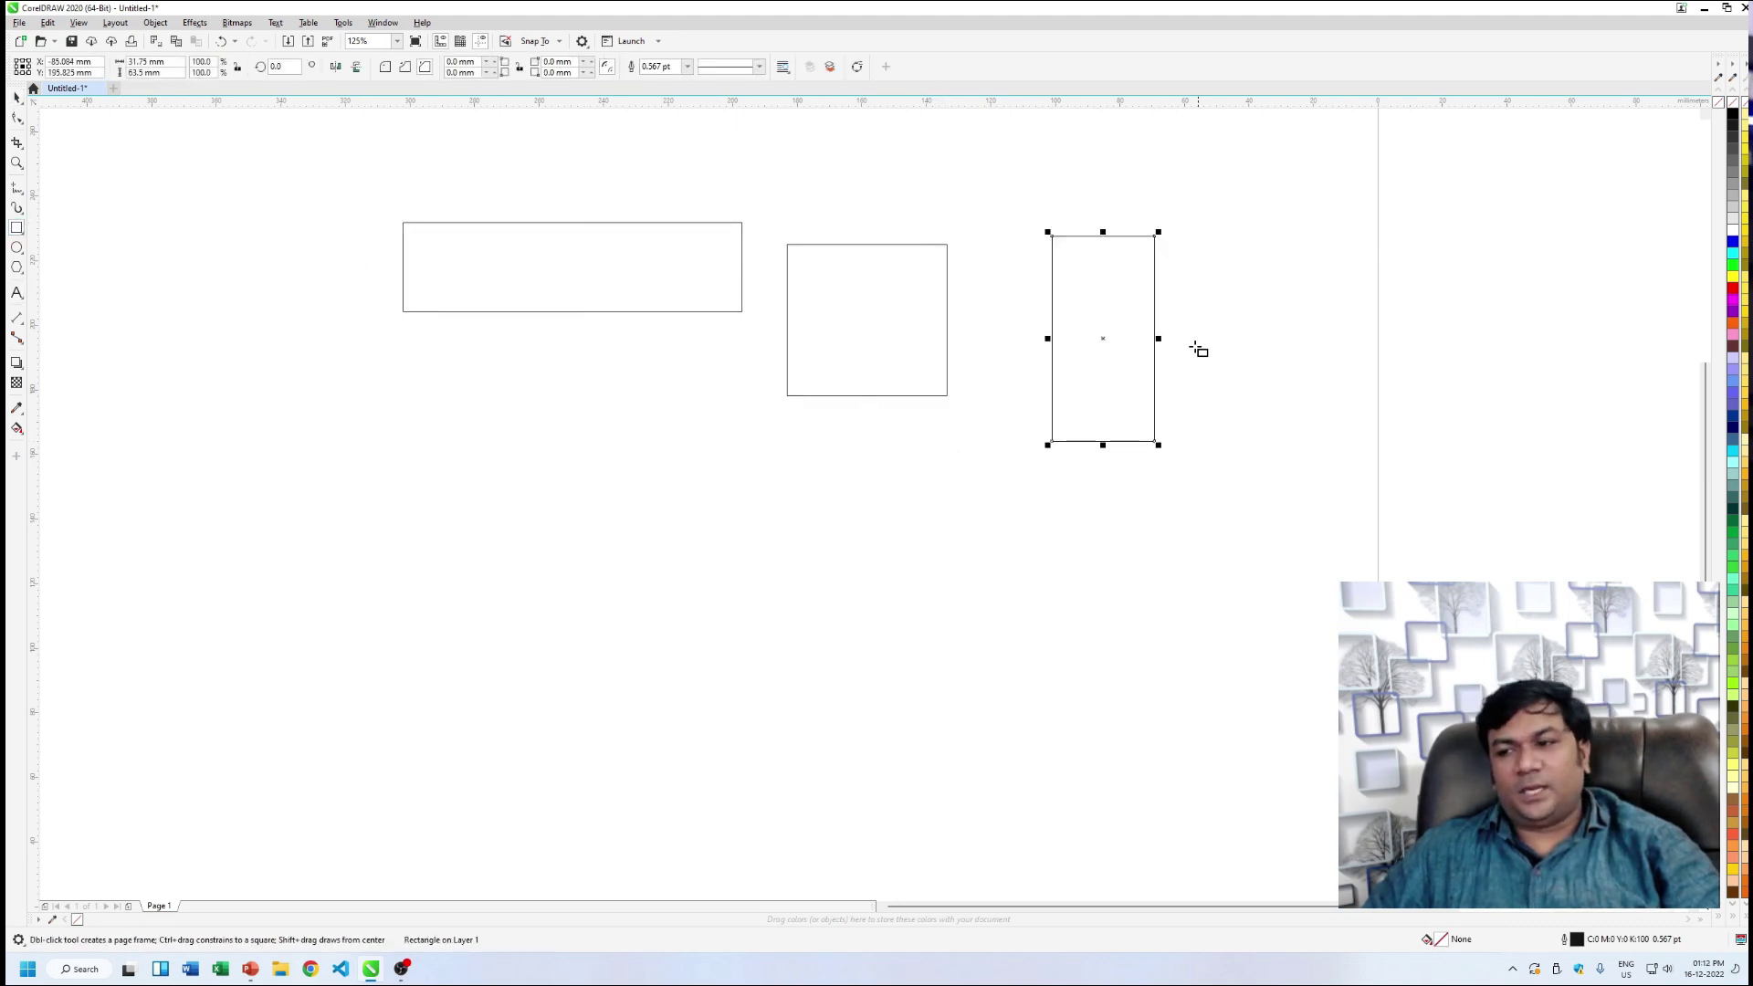
{"action": "left_click_drag", "start_coordinate": [421, 391], "coordinate": [799, 467]}
{"action": "left_click_drag", "start_coordinate": [1061, 641], "coordinate": [863, 472]}
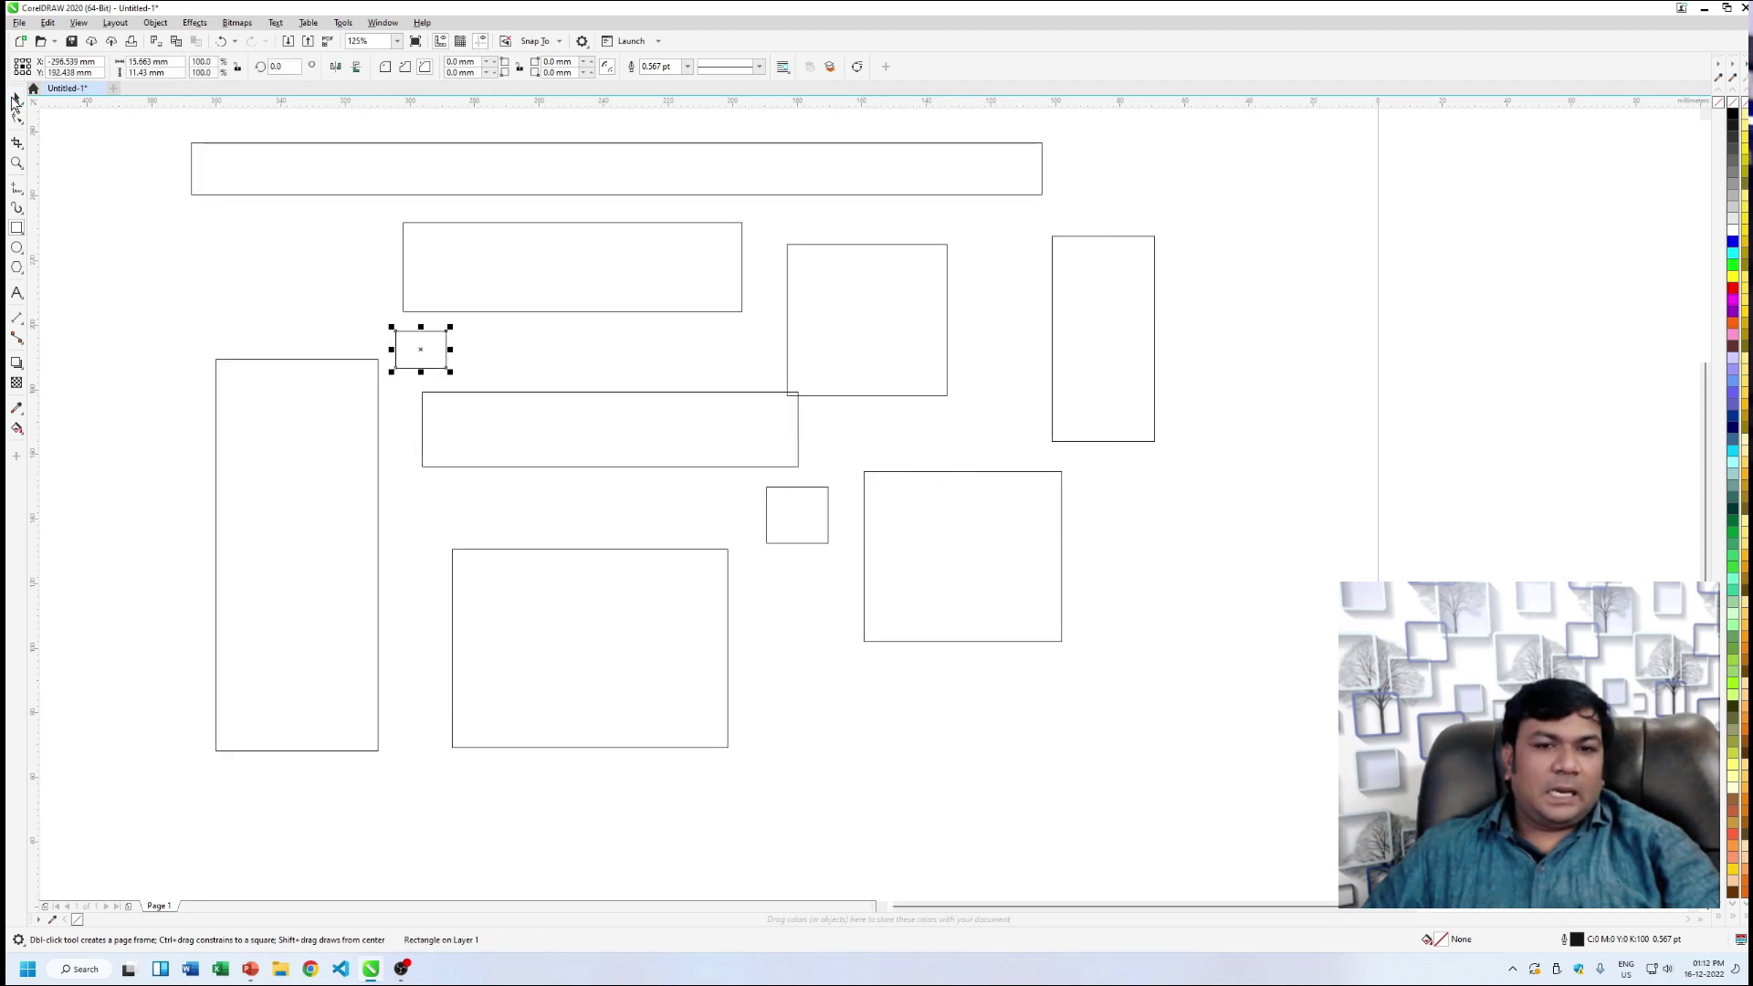
- With the Pick tool, select the wide middle rectangle together with the large rectangle below it, and clear the selection
{"action": "key", "text": "space"}
{"action": "left_click", "coordinate": [511, 461]}
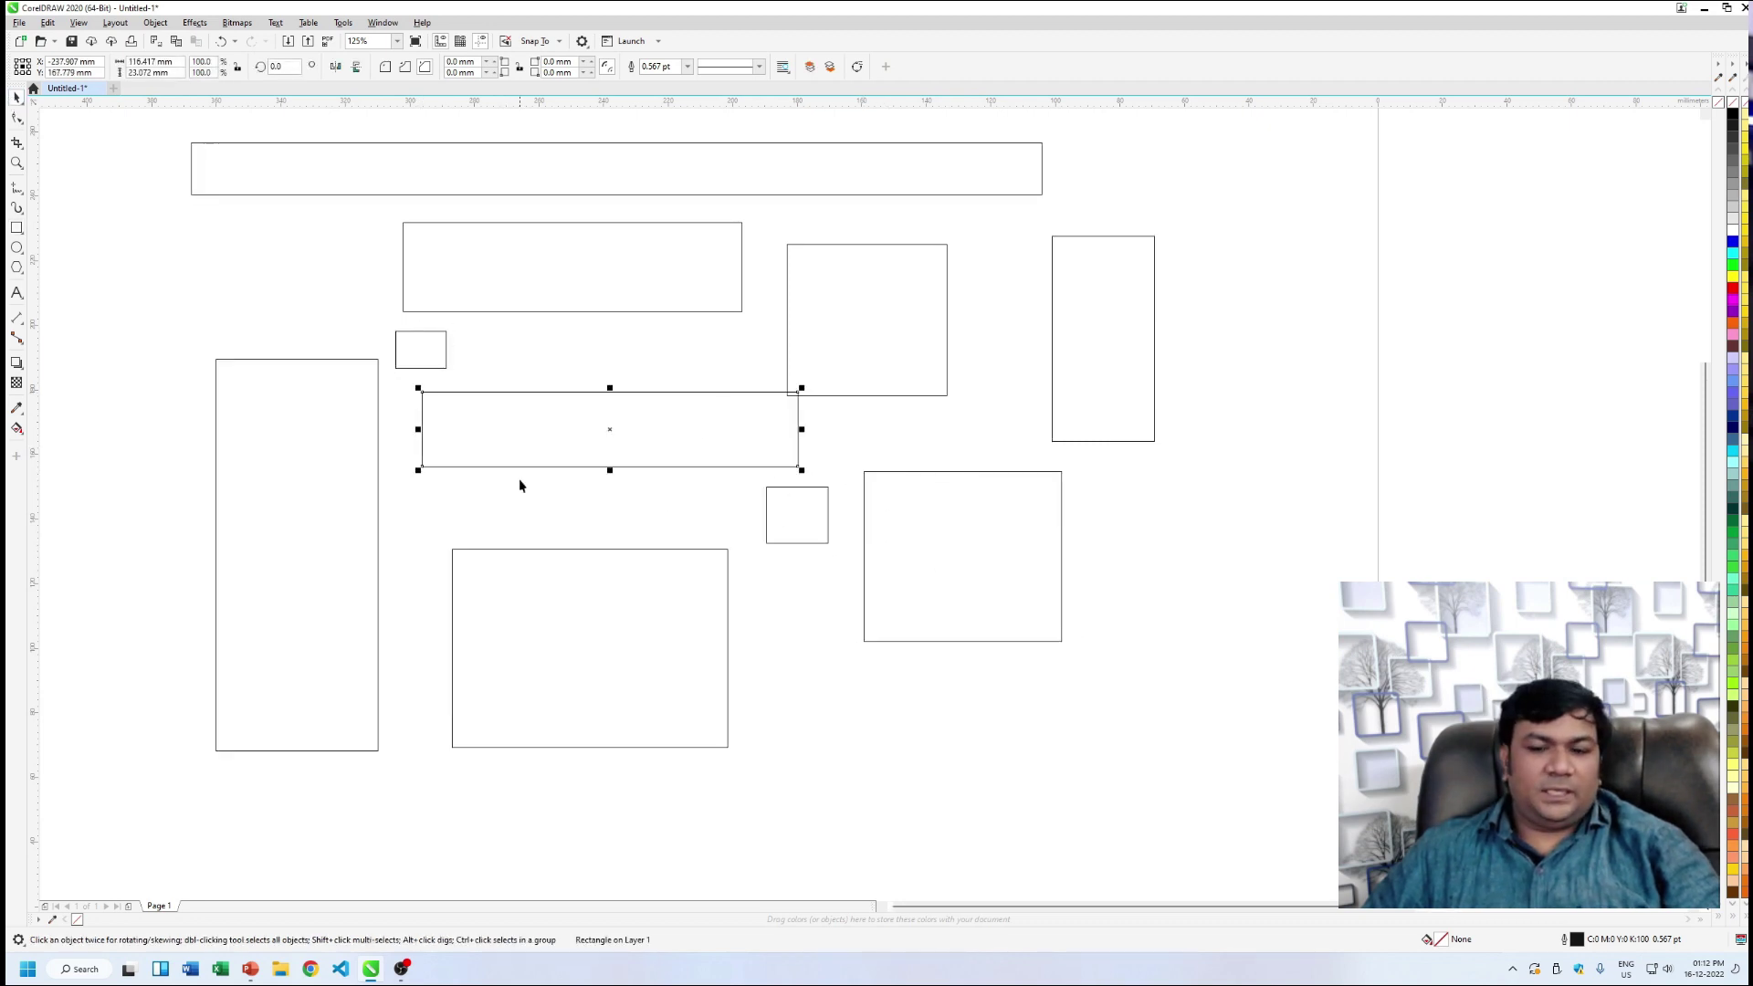
{"action": "left_click", "coordinate": [528, 613], "text": "shift"}
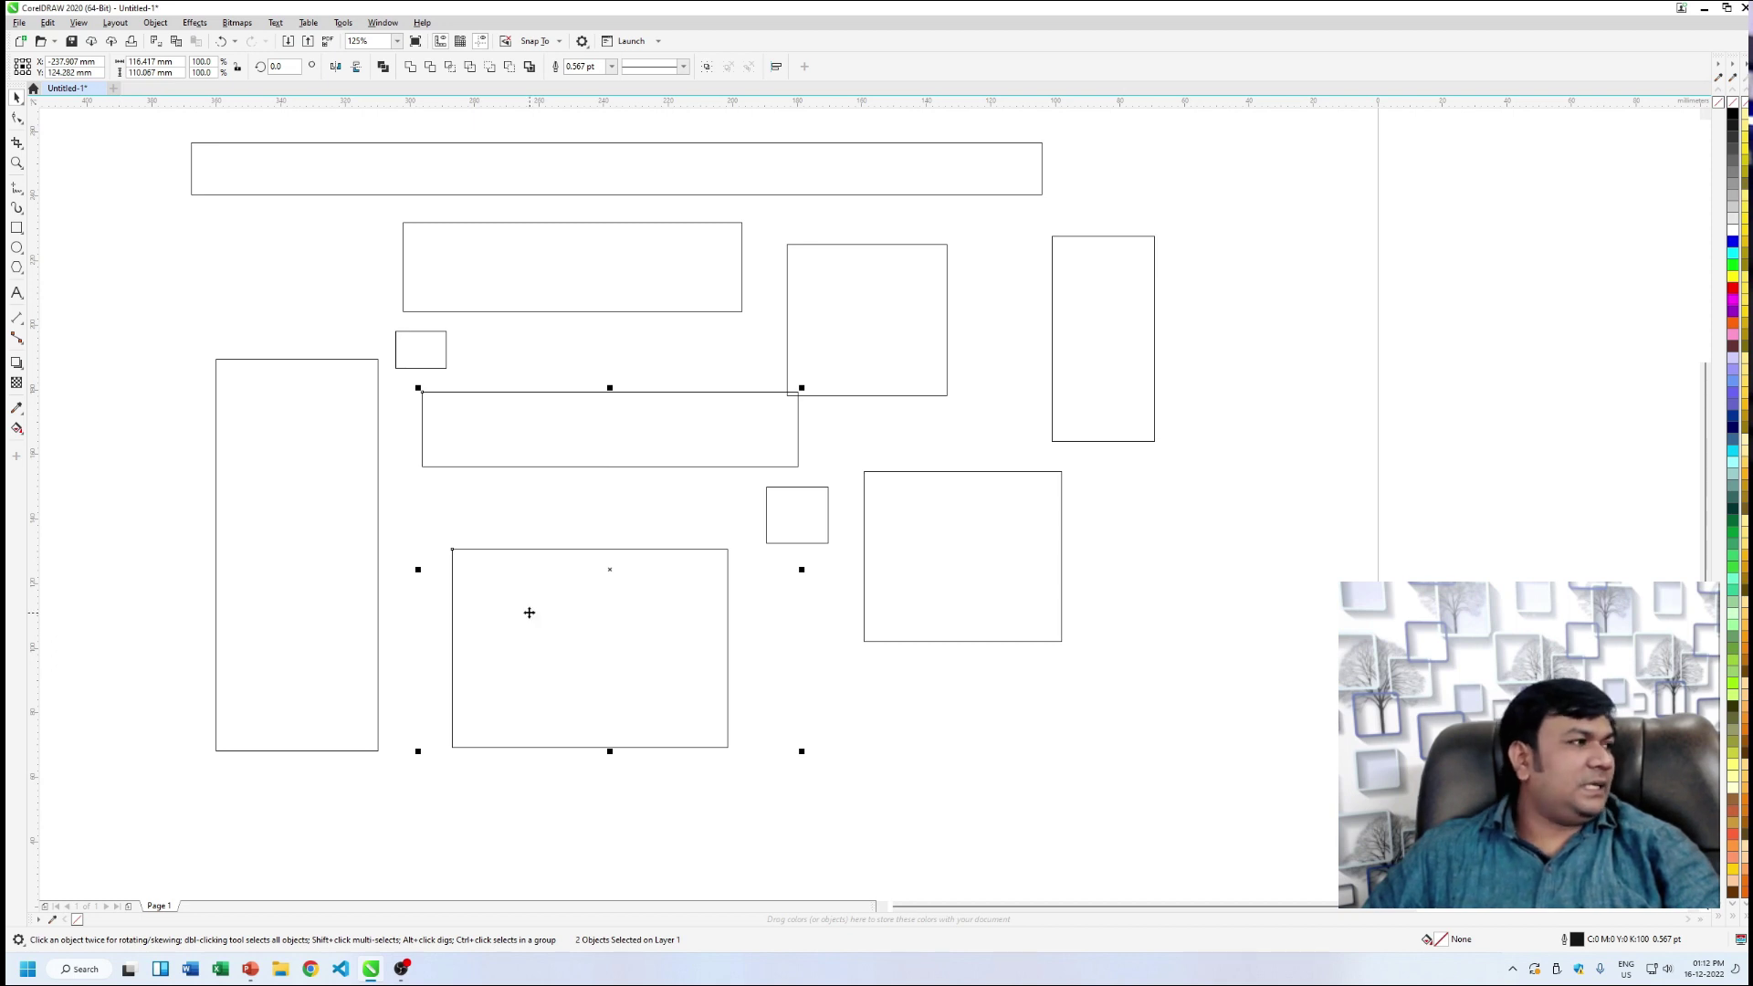
{"action": "left_click", "coordinate": [1259, 415]}
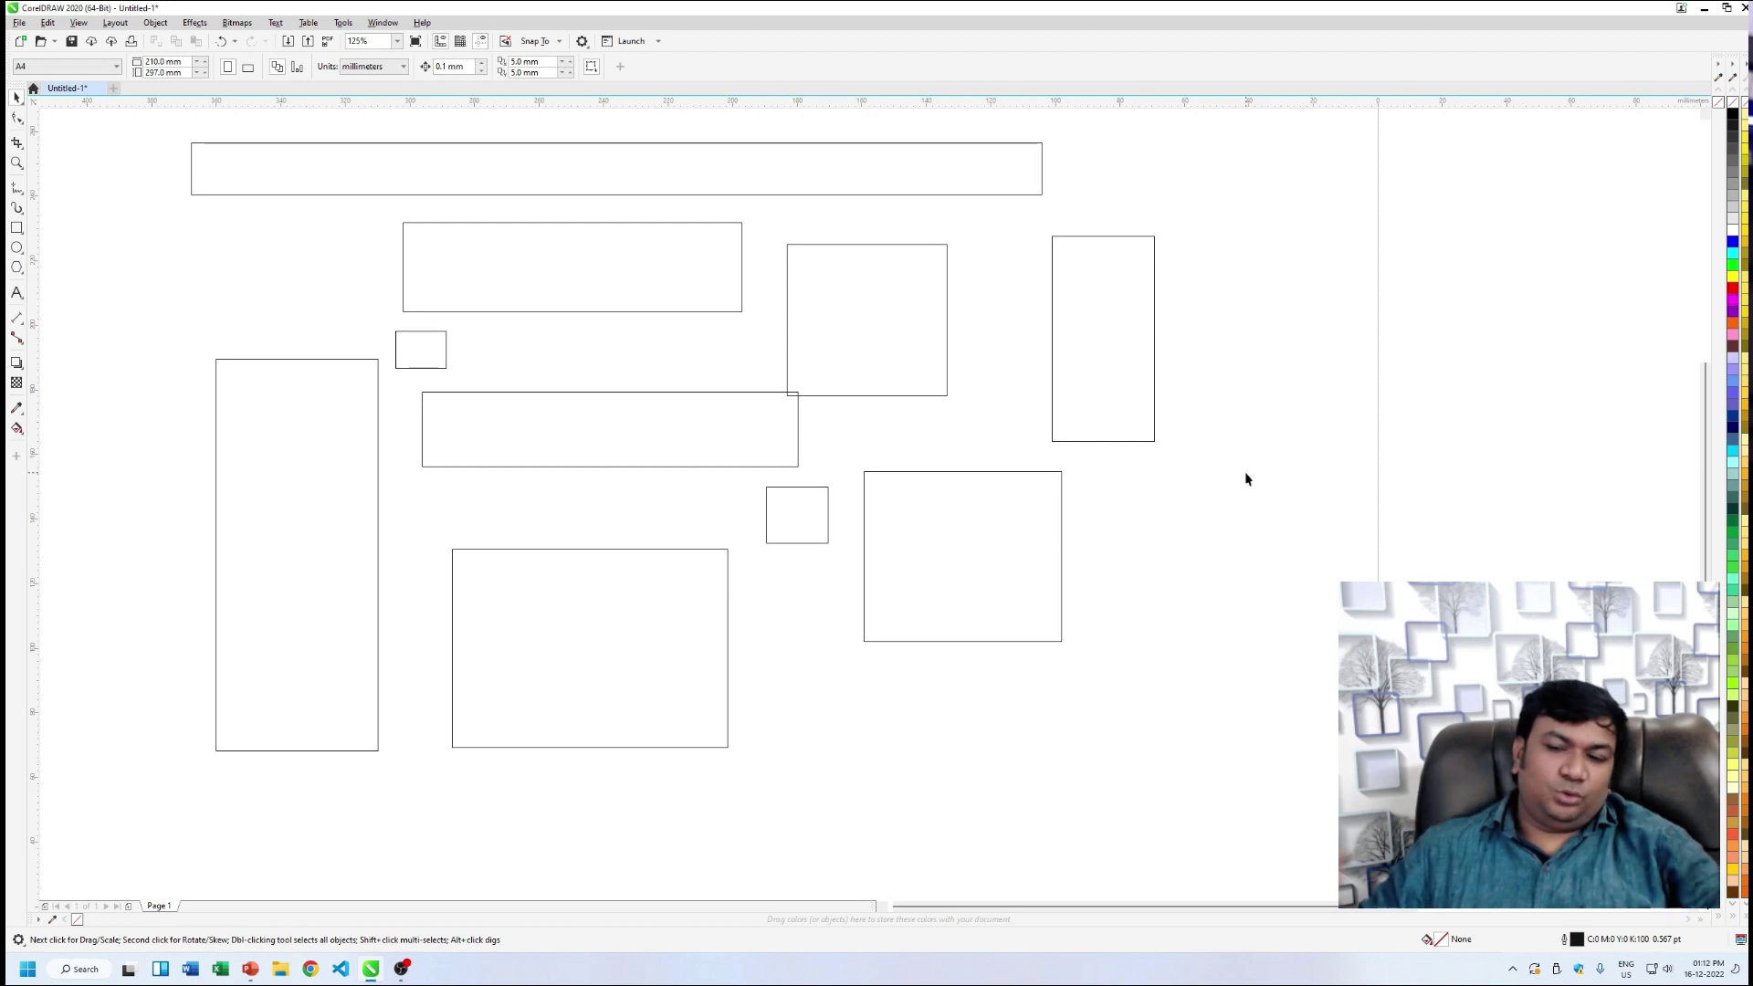
{"action": "left_click_drag", "start_coordinate": [1538, 149], "coordinate": [972, 579]}
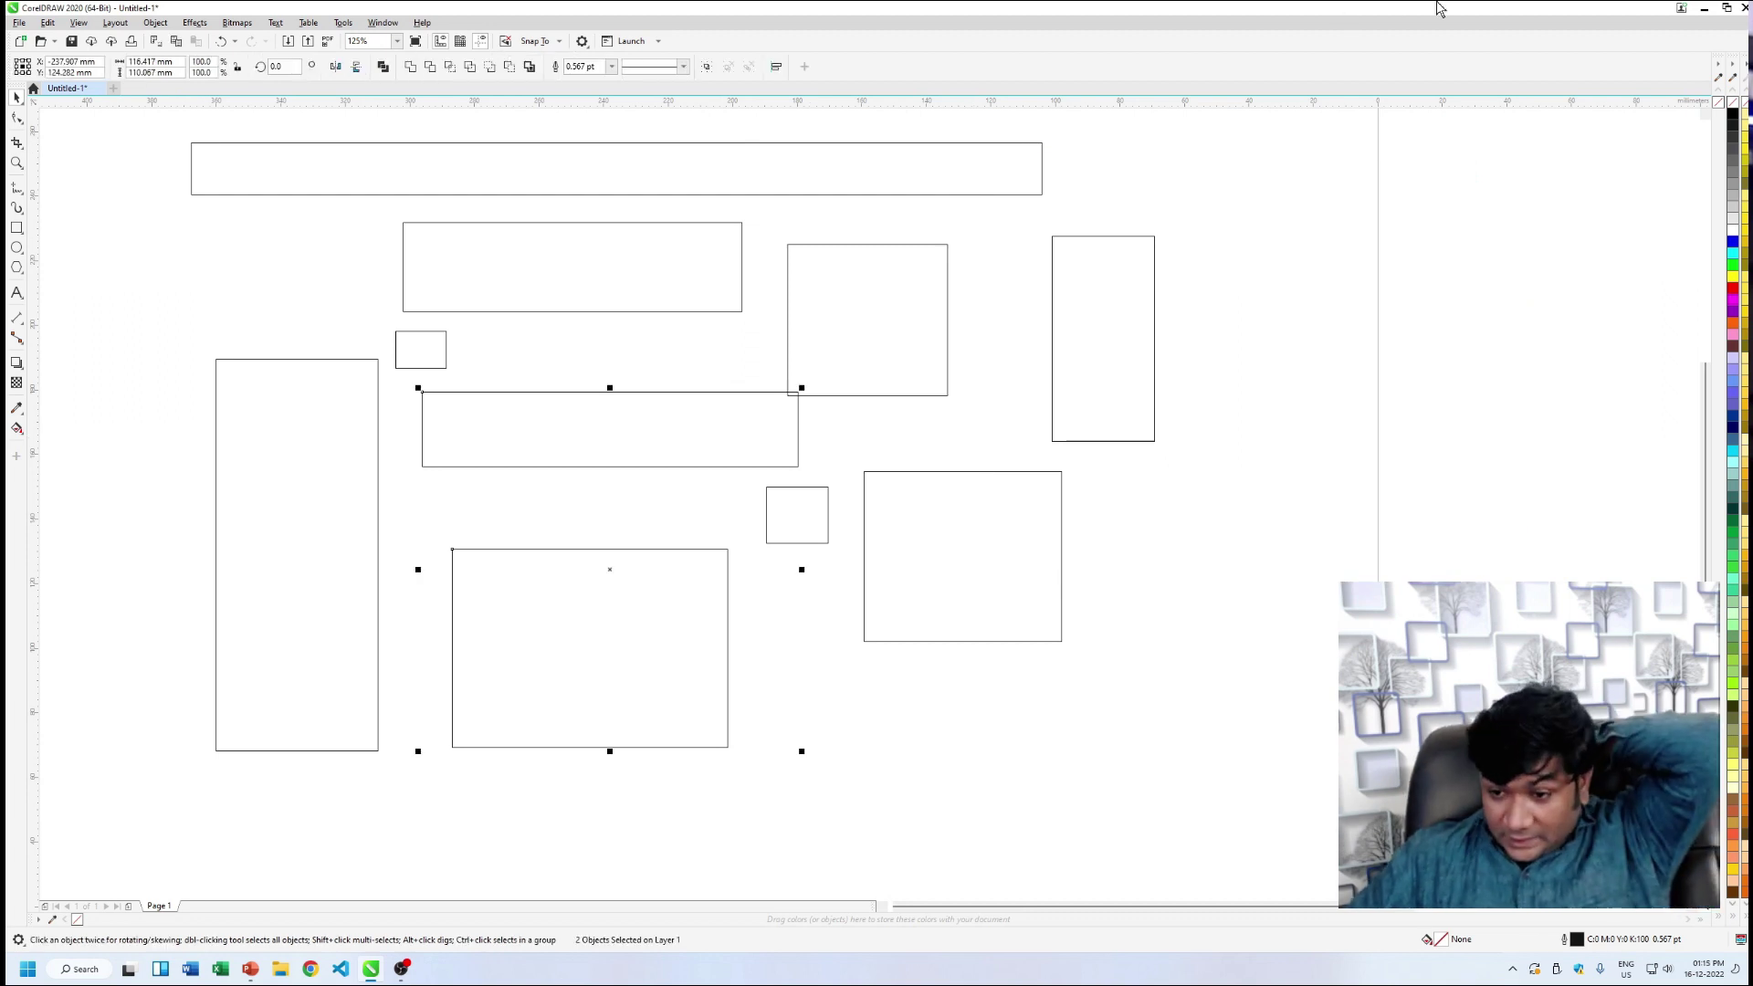
{"action": "left_click", "coordinate": [1404, 290]}
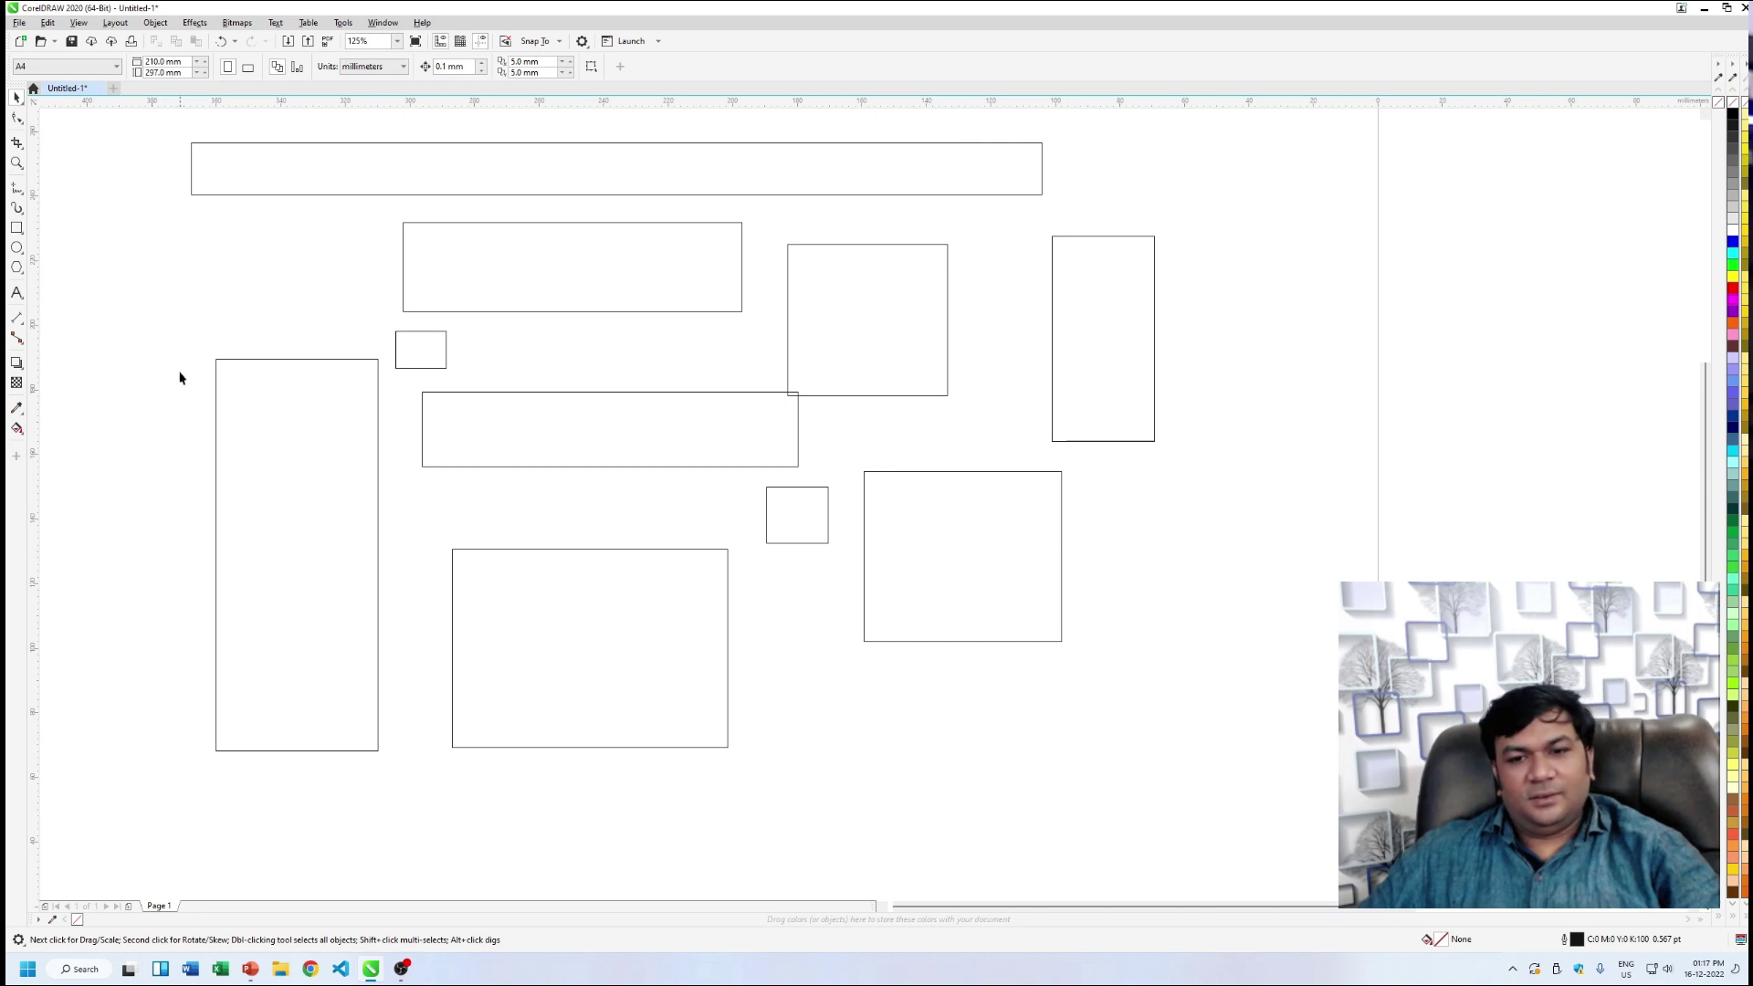
- Draw a selection marquee around the tall left rectangle and its neighbours as far as the small middle square, and clear the selection
{"action": "left_click_drag", "start_coordinate": [217, 422], "coordinate": [181, 633]}
{"action": "left_click_drag", "start_coordinate": [199, 304], "coordinate": [806, 831]}
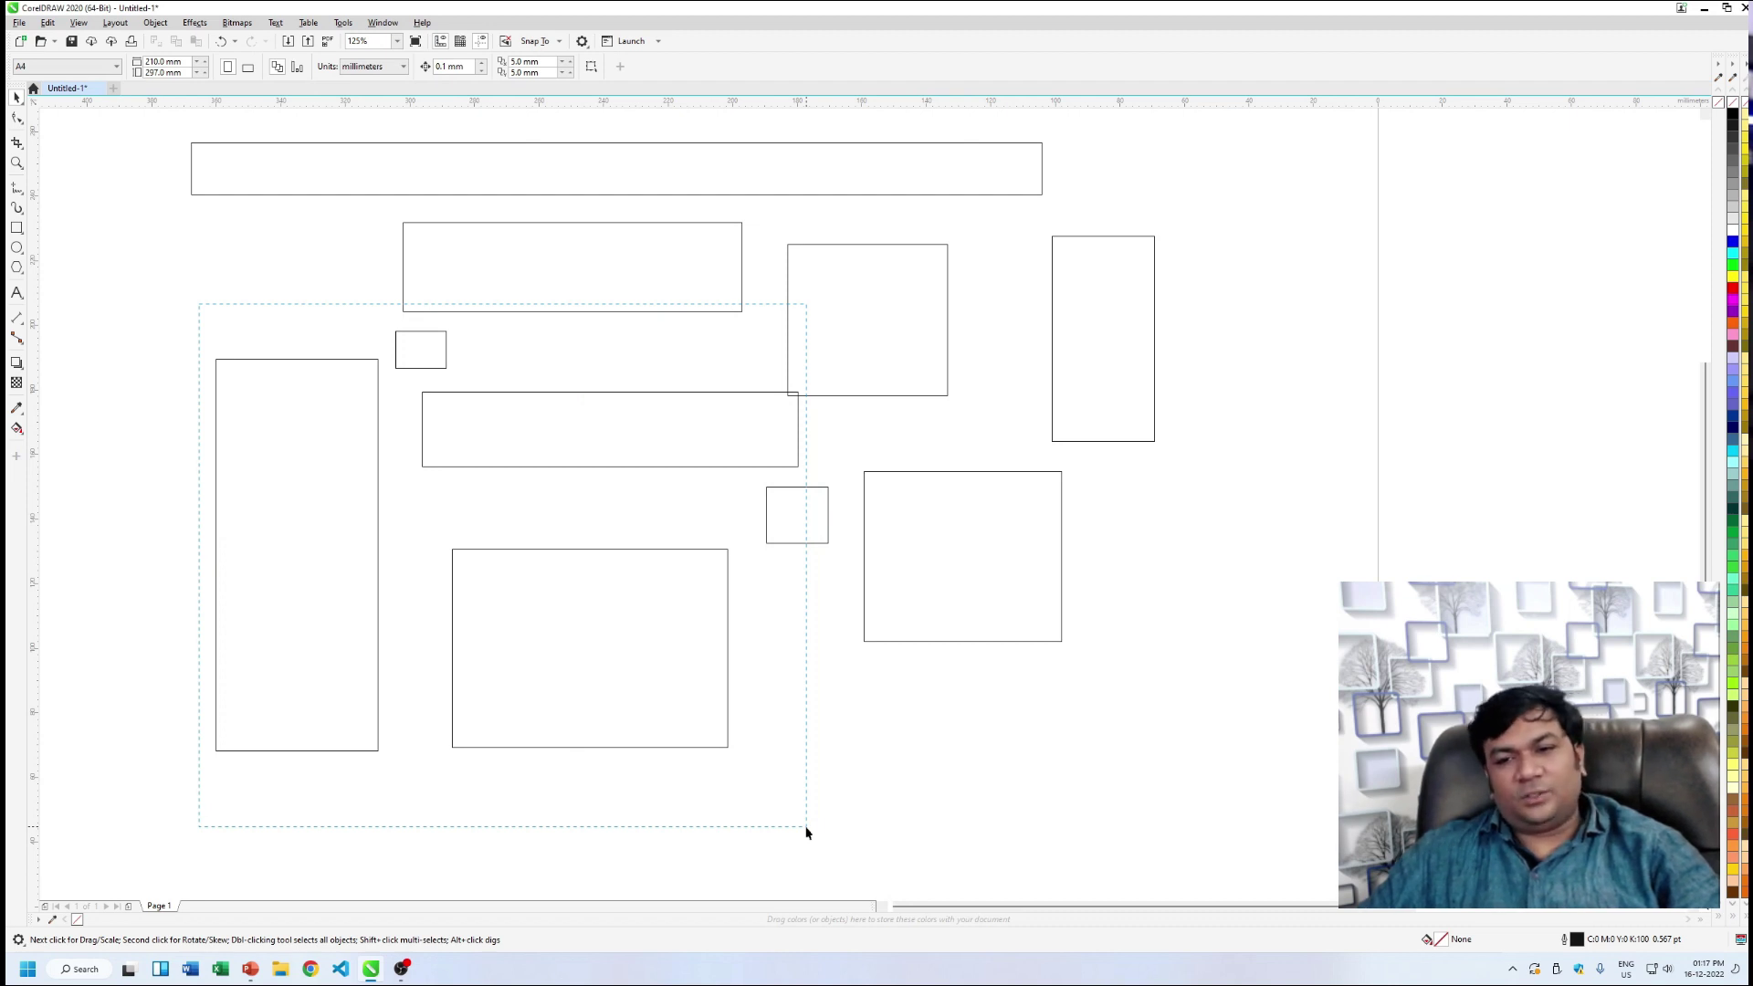
{"action": "left_click_drag", "start_coordinate": [806, 830], "coordinate": [858, 836]}
{"action": "left_click", "coordinate": [858, 836]}
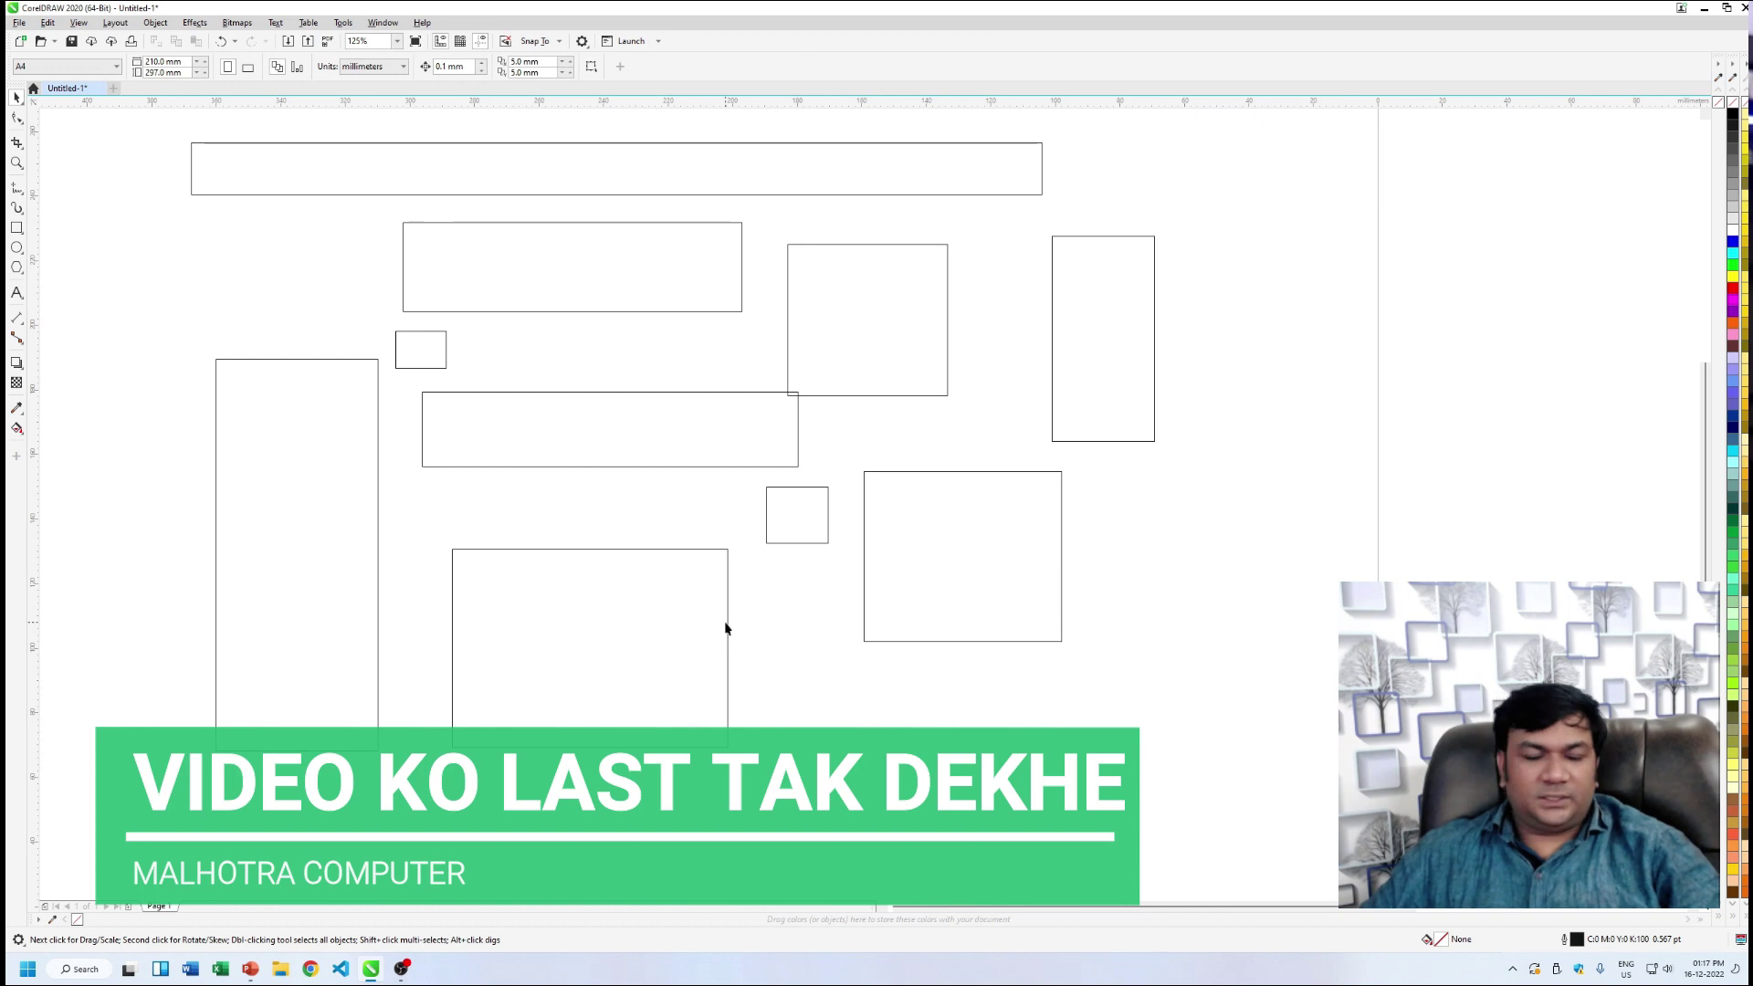